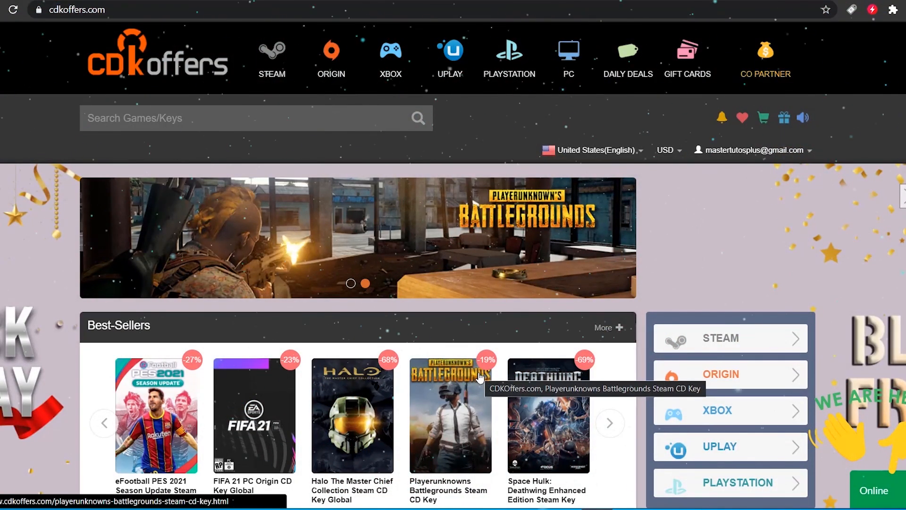
# Browse the game, software and gift card offers on the CDKoffers home page.
pyautogui.scroll(-15, 364, 197)
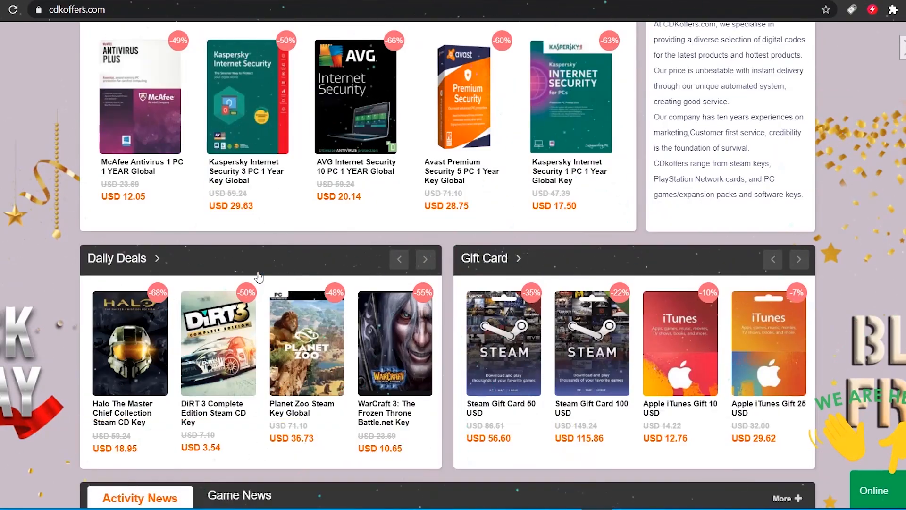
pyautogui.scroll(-7, 258, 277)
pyautogui.scroll(13, 403, 471)
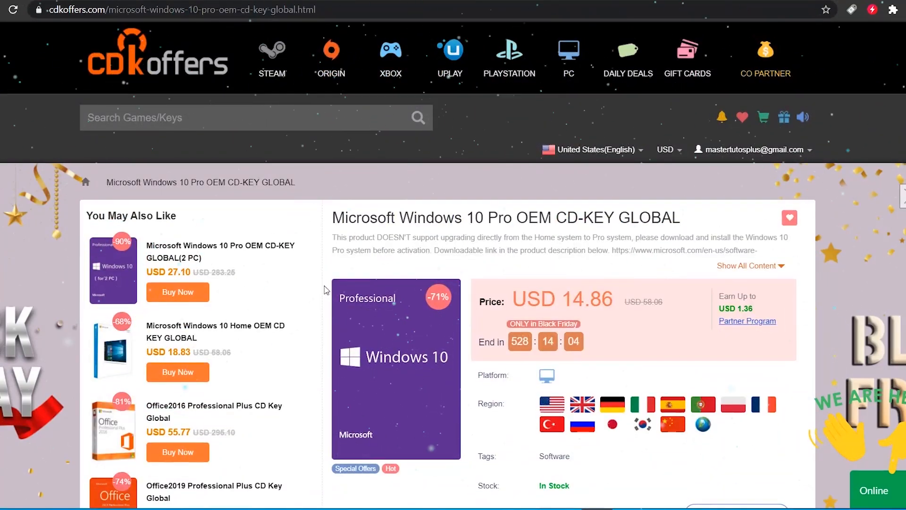
# Review the Microsoft Windows 10 Pro OEM CD-KEY GLOBAL product page and start buying one key.
pyautogui.scroll(-3, 325, 289)
pyautogui.scroll(-5, 601, 195)
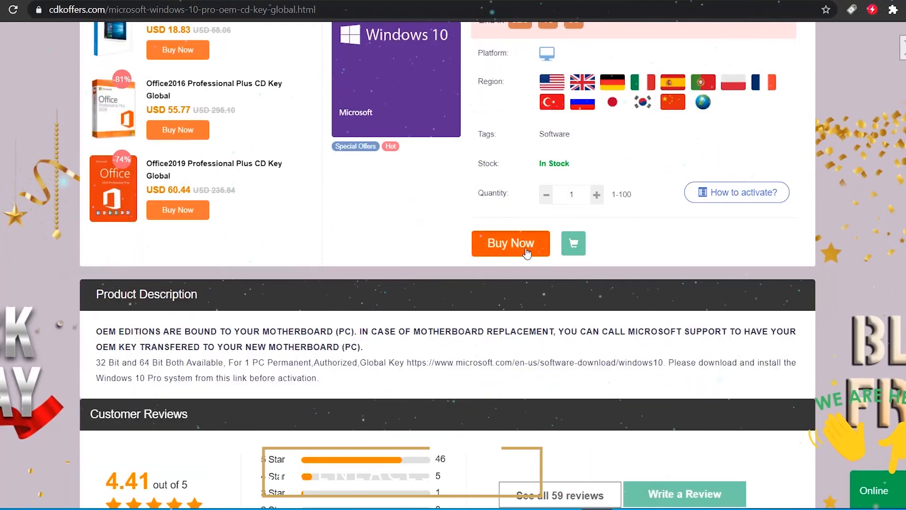
pyautogui.click(510, 244)
pyautogui.scroll(-1, 231, 307)
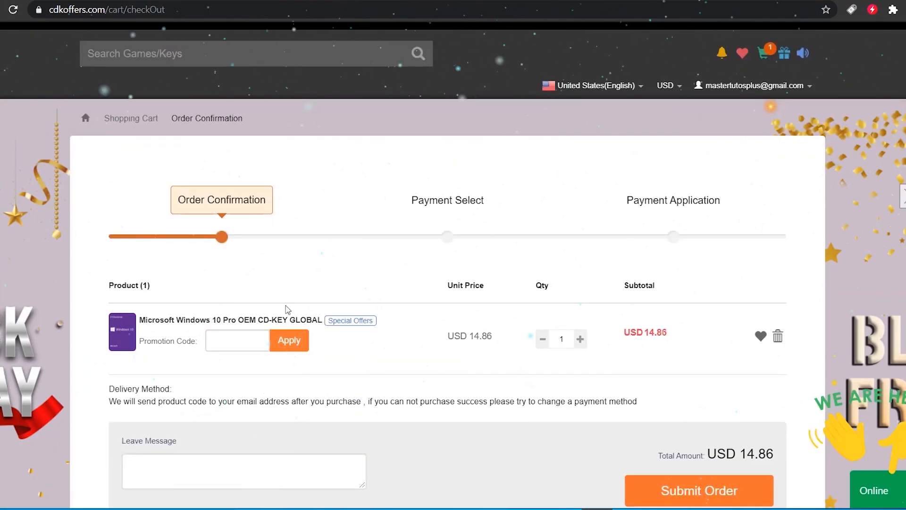
# Apply the promotion code to the Windows 10 Pro order and proceed to payment with PayPal.
pyautogui.click(289, 340)
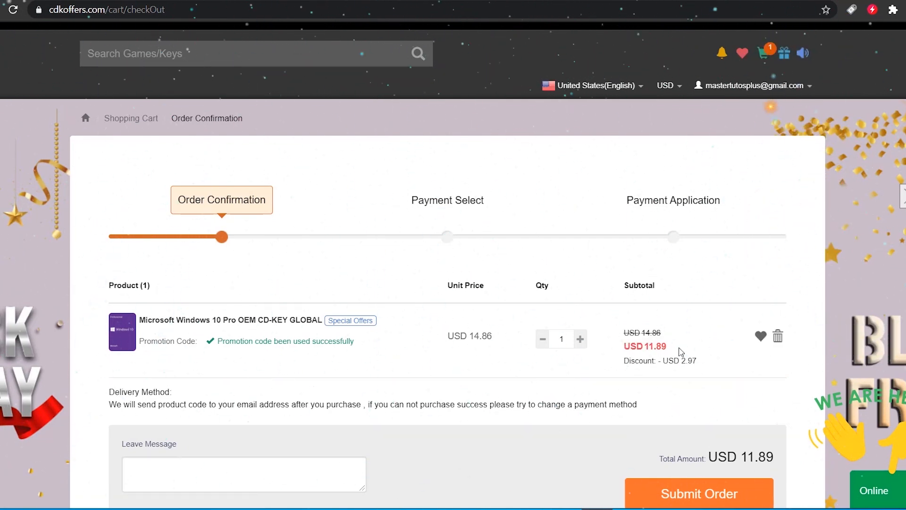
pyautogui.scroll(-5, 680, 351)
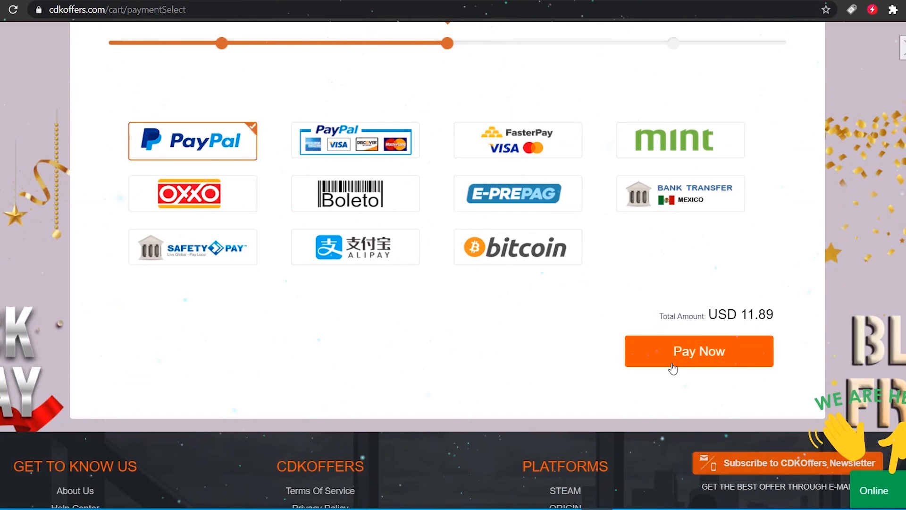
pyautogui.click(673, 370)
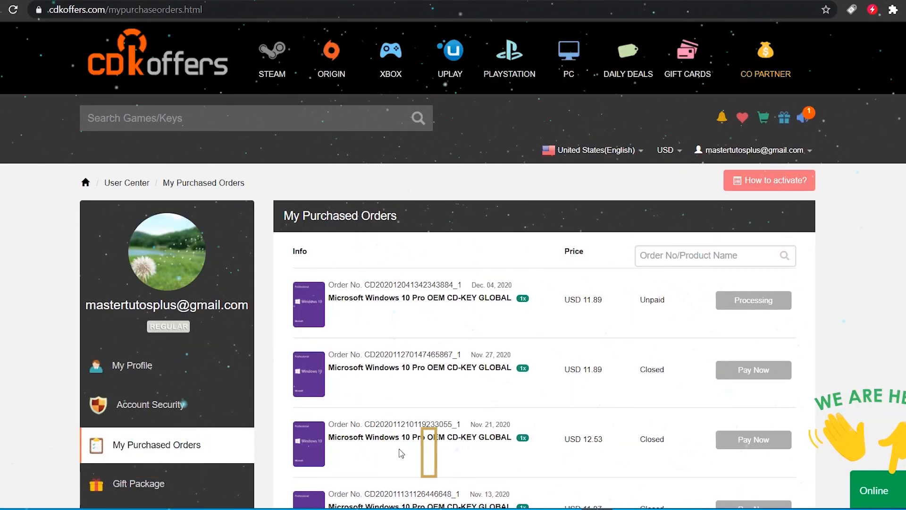
pyautogui.scroll(-1, 115, 378)
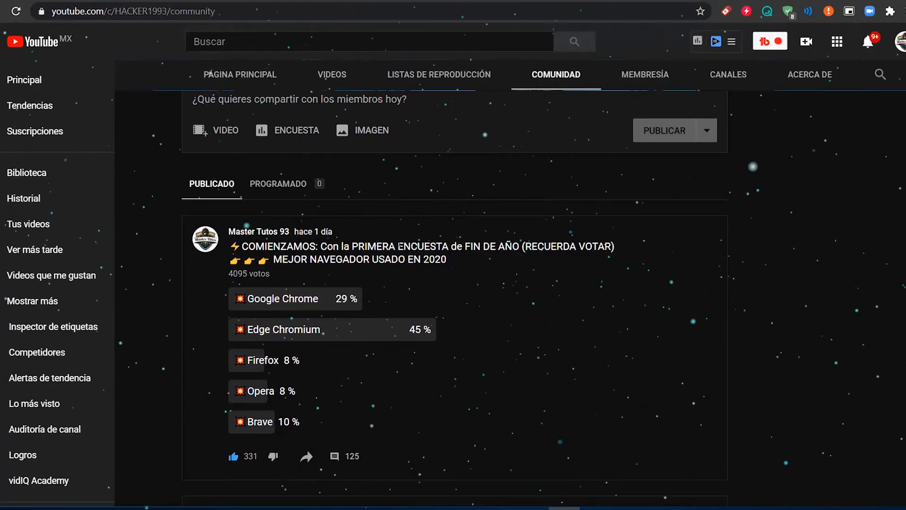
# Examine the poll about the best browser used in 2020 on the Master Tutos 93 YouTube community page and its comments.
pyautogui.scroll(5, 399, 243)
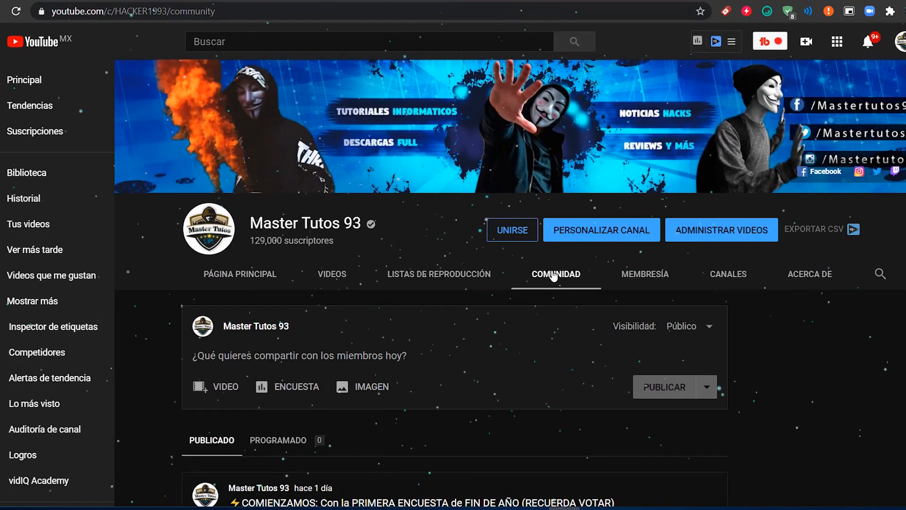
pyautogui.scroll(-7, 557, 288)
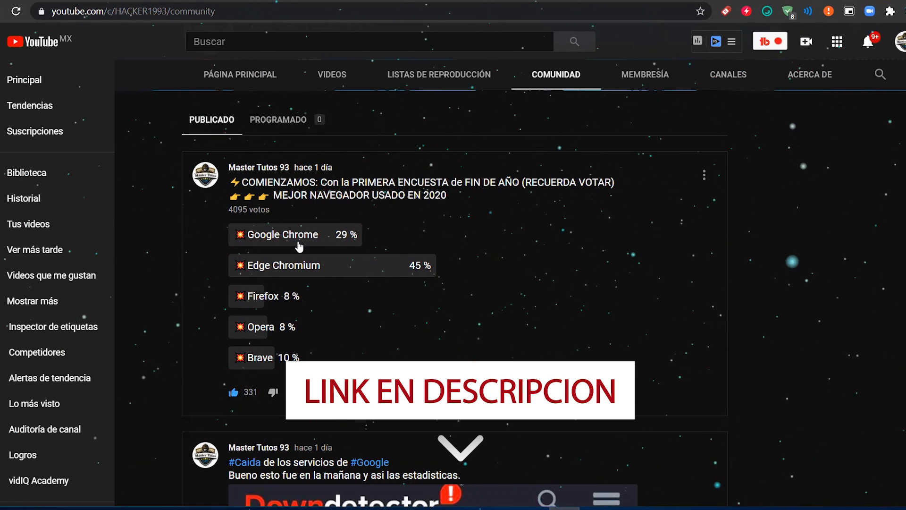
pyautogui.click(458, 276)
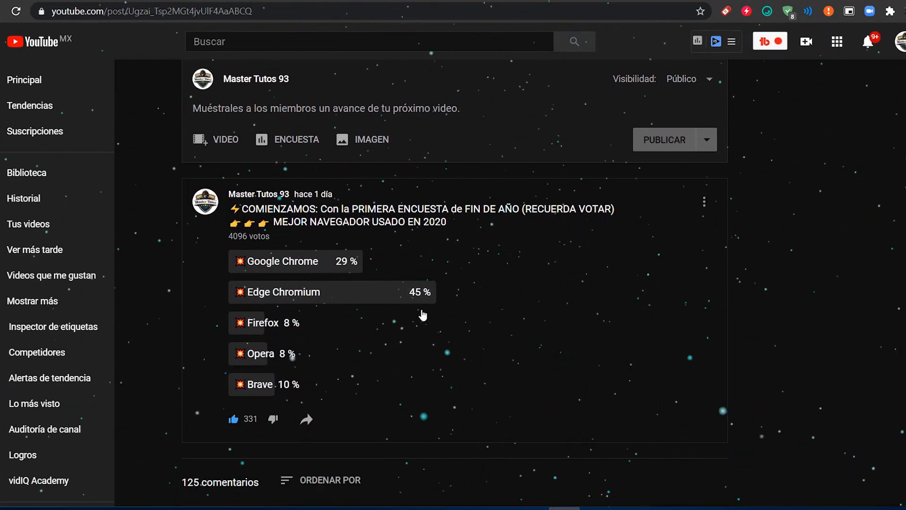
pyautogui.scroll(-6, 384, 360)
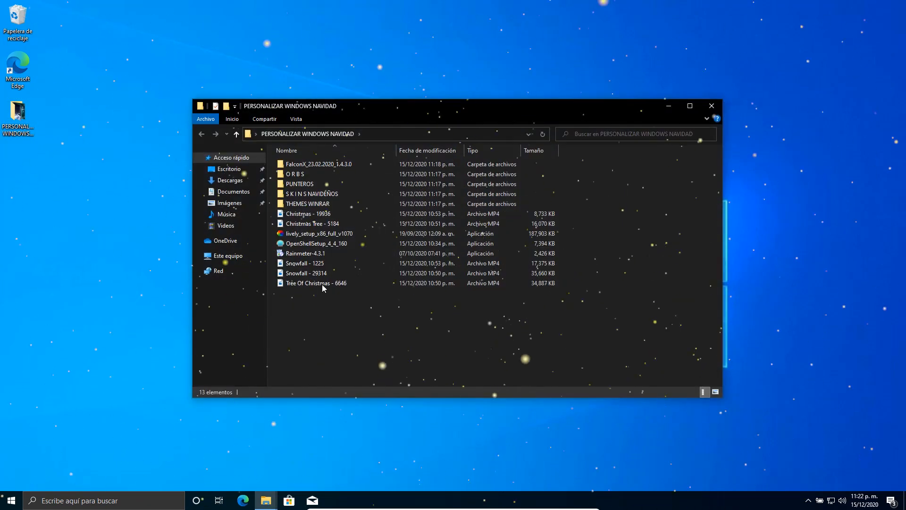
pyautogui.click(711, 106)
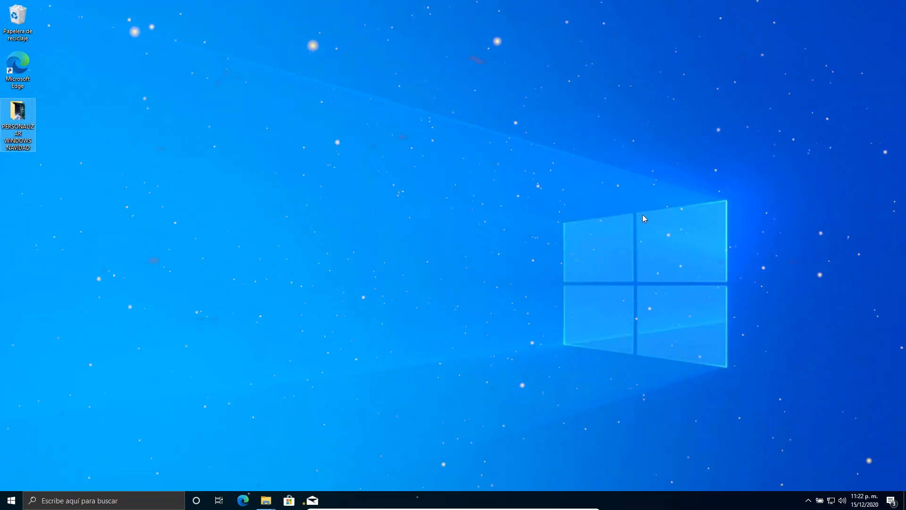
pyautogui.click(0, 507)
pyautogui.click(553, 72)
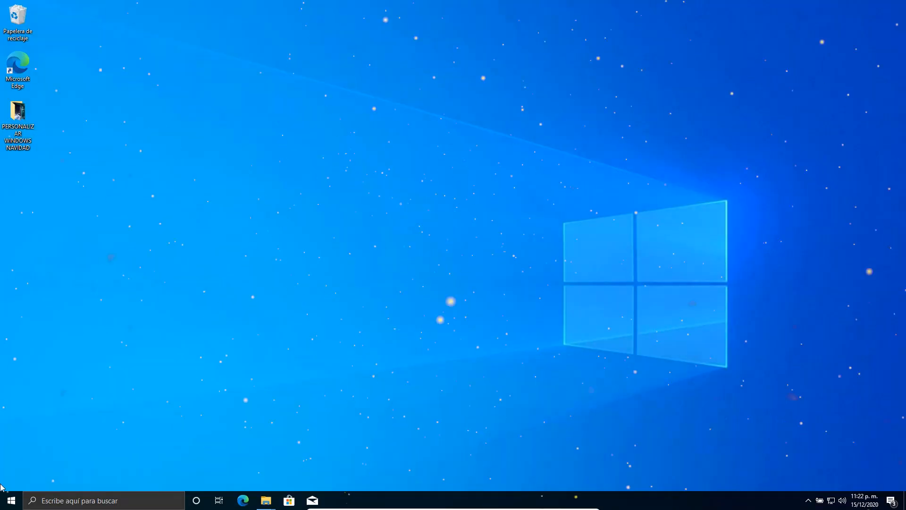
pyautogui.click(5, 501)
pyautogui.click(493, 216)
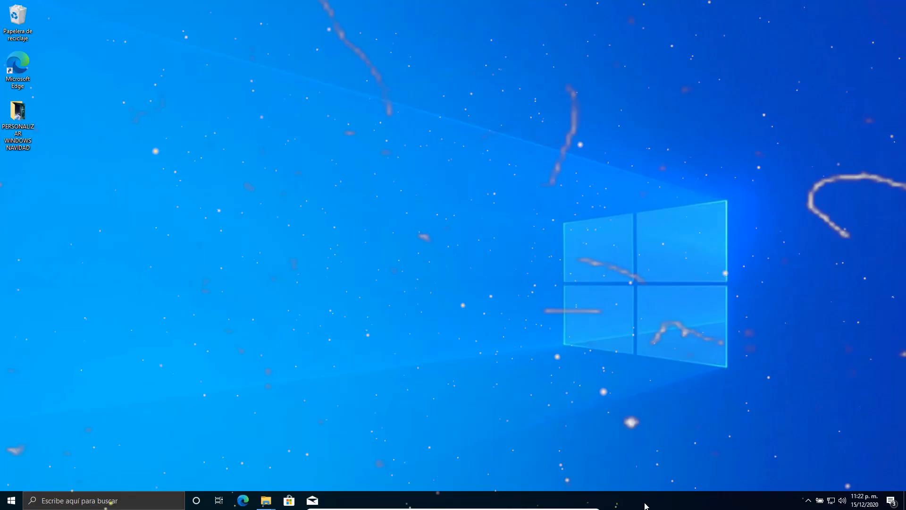
# Launch FalconXSettings from the FalconX_23.02.2020_1.4.3.0 folder inside PERSONALIZAR WINDOWS NAVIDAD.
pyautogui.doubleClick(17, 134)
pyautogui.doubleClick(306, 164)
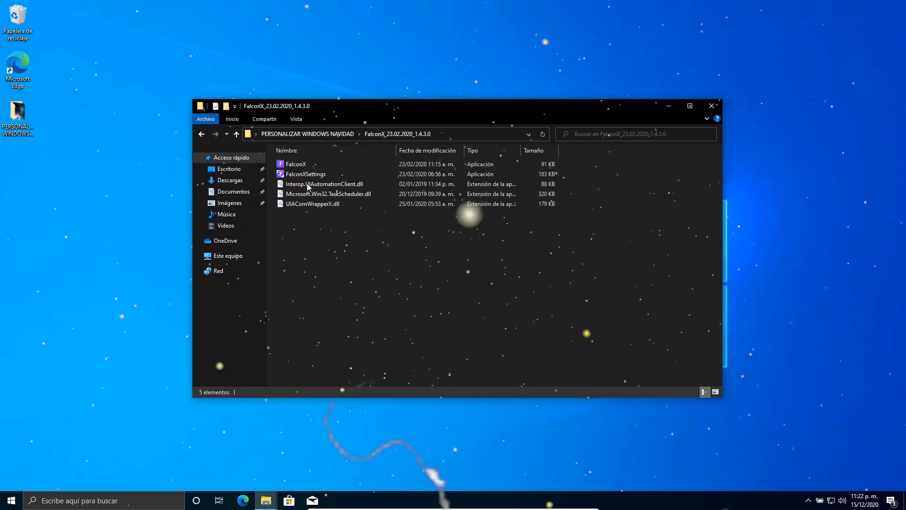
pyautogui.doubleClick(319, 175)
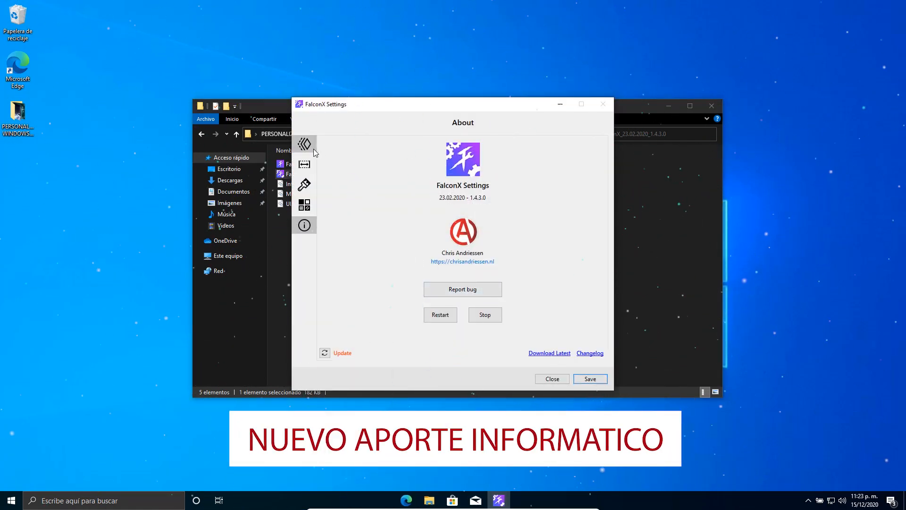
# Review FalconX's animation and position options, then save the settings with Transparent taskbar styling enabled.
pyautogui.click(312, 148)
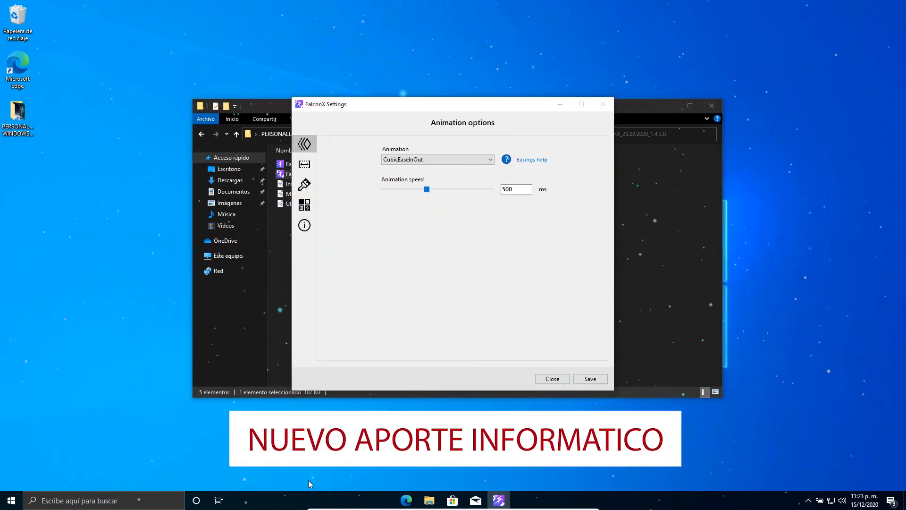
pyautogui.click(311, 164)
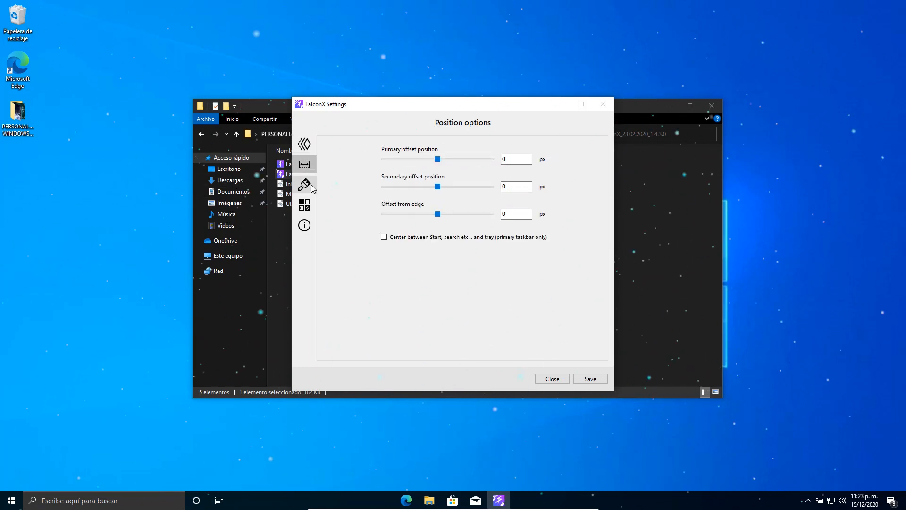
pyautogui.click(309, 185)
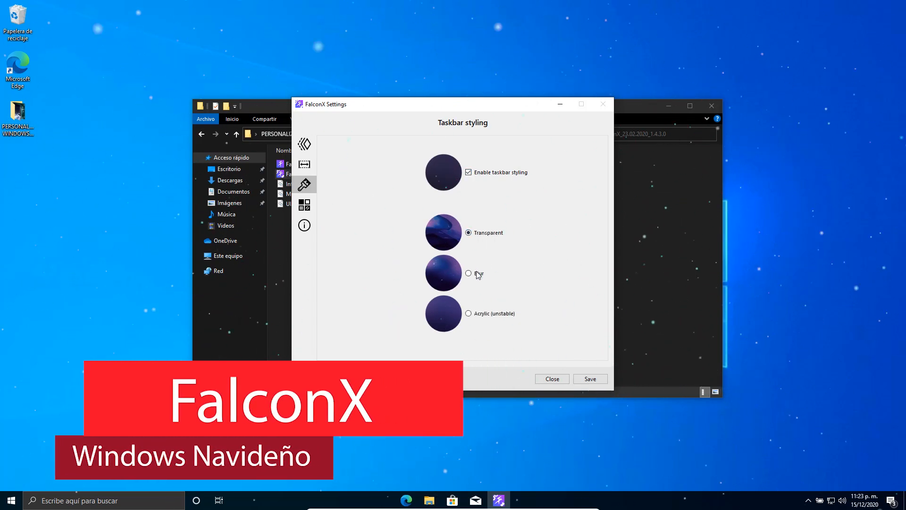
pyautogui.click(590, 379)
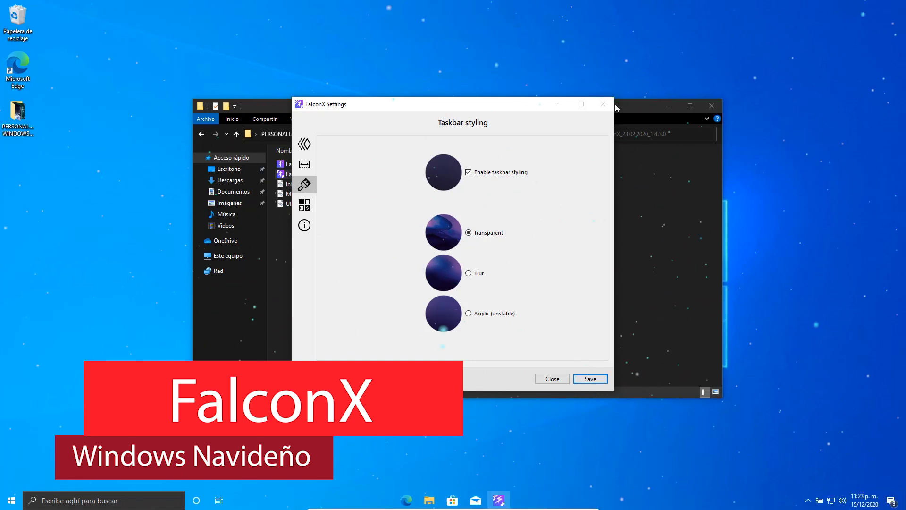
pyautogui.click(594, 386)
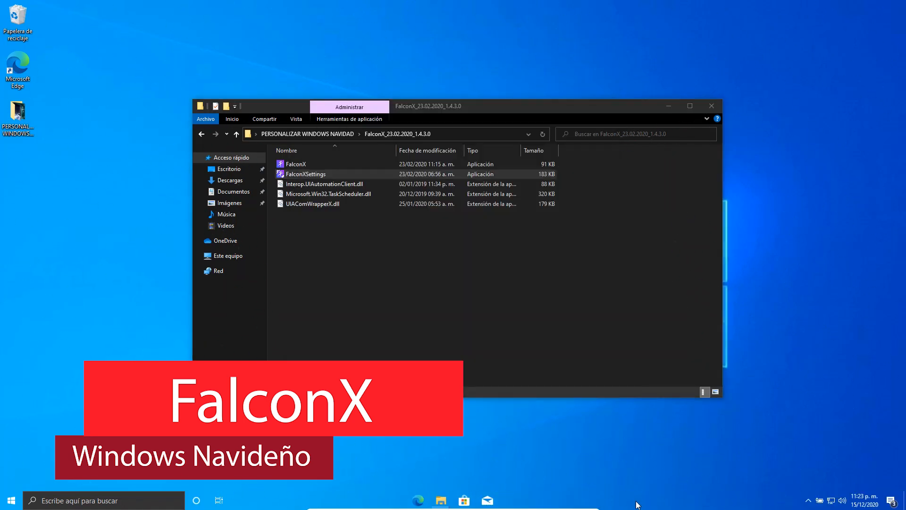
# Hide the Cortana and Task View buttons from the taskbar.
pyautogui.rightClick(638, 501)
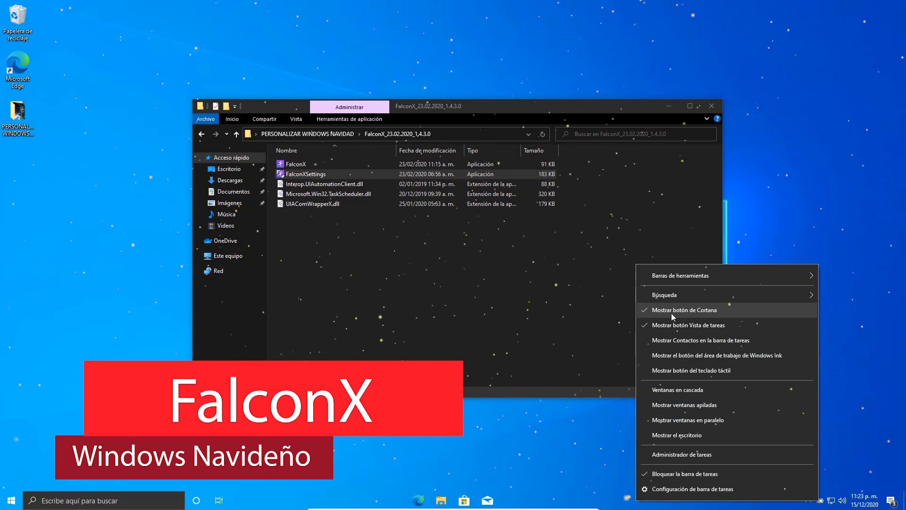
pyautogui.click(673, 313)
pyautogui.rightClick(659, 507)
pyautogui.click(681, 329)
# Set the taskbar search to hidden (Oculto).
pyautogui.rightClick(573, 503)
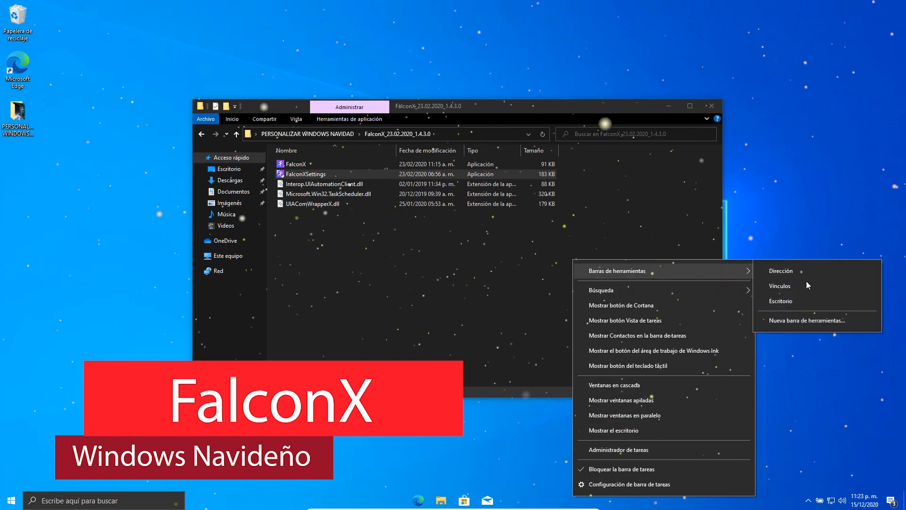
pyautogui.moveTo(670, 290)
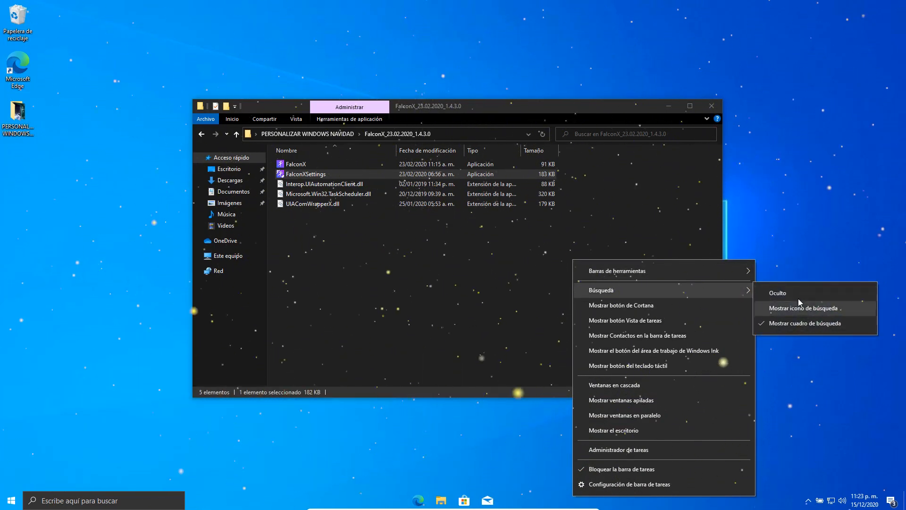
pyautogui.click(777, 322)
pyautogui.rightClick(678, 504)
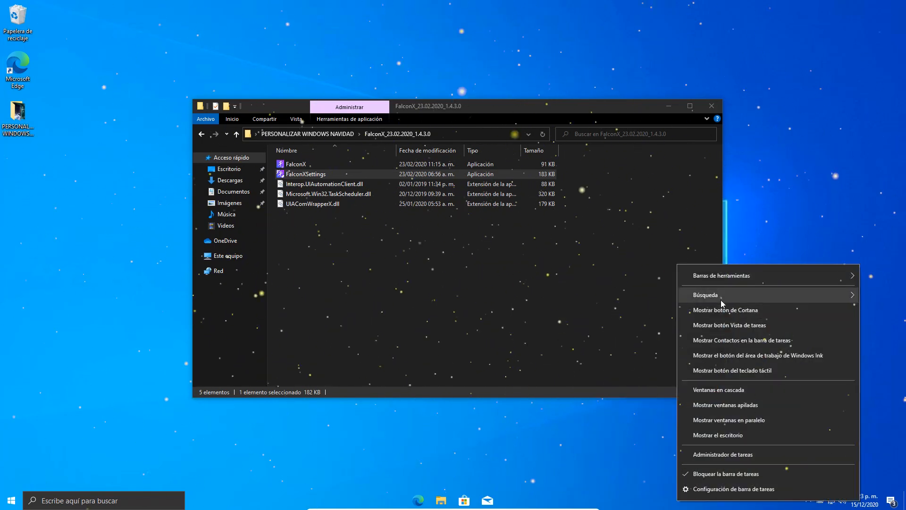
pyautogui.moveTo(721, 299)
pyautogui.click(585, 298)
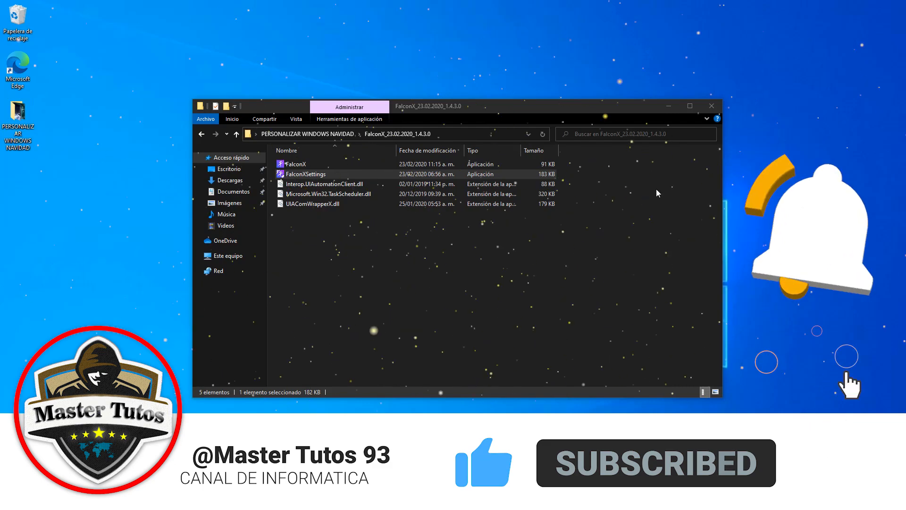
# Close the FalconX folder, reopen PERSONALIZAR WINDOWS NAVIDAD from the desktop and reposition its window.
pyautogui.click(711, 106)
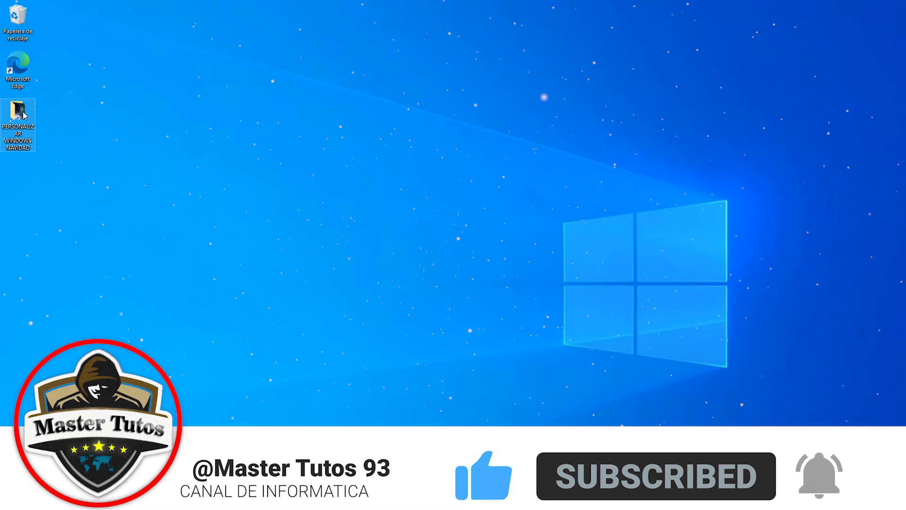
pyautogui.doubleClick(20, 113)
pyautogui.moveTo(350, 105); pyautogui.dragTo(305, 77)
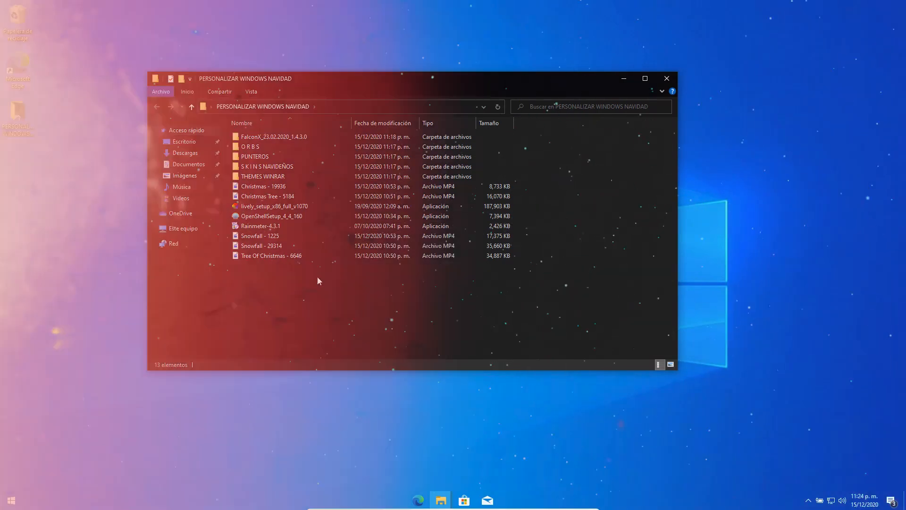
# Install Open-Shell from OpenShellSetup_4_4_160, accepting the license terms and keeping the default features and location.
pyautogui.doubleClick(264, 216)
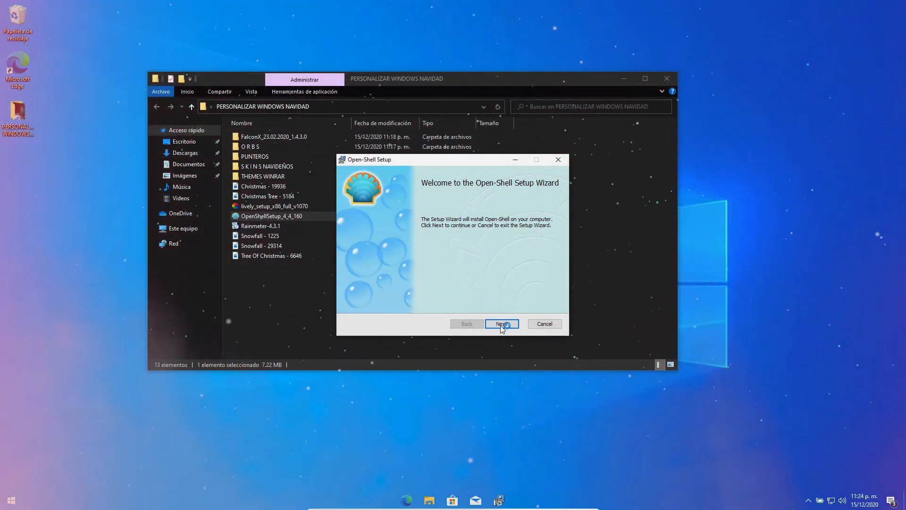
pyautogui.click(501, 323)
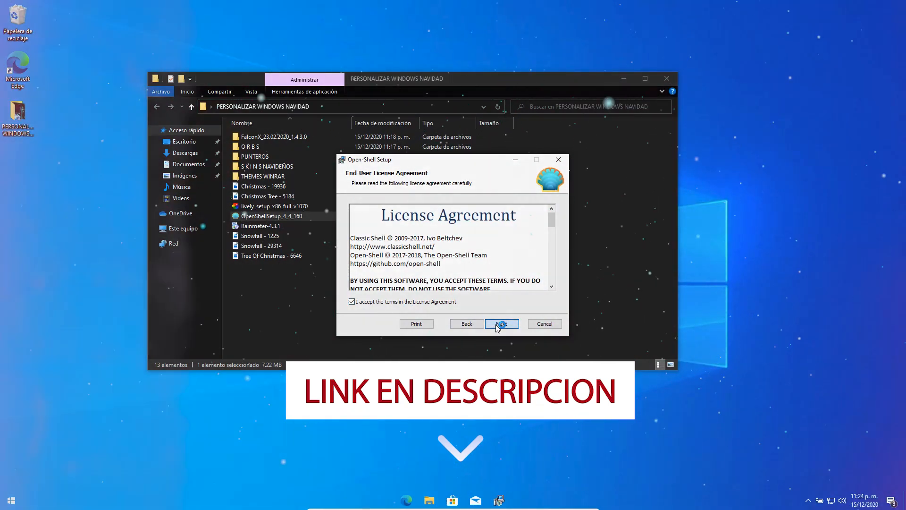
pyautogui.click(488, 326)
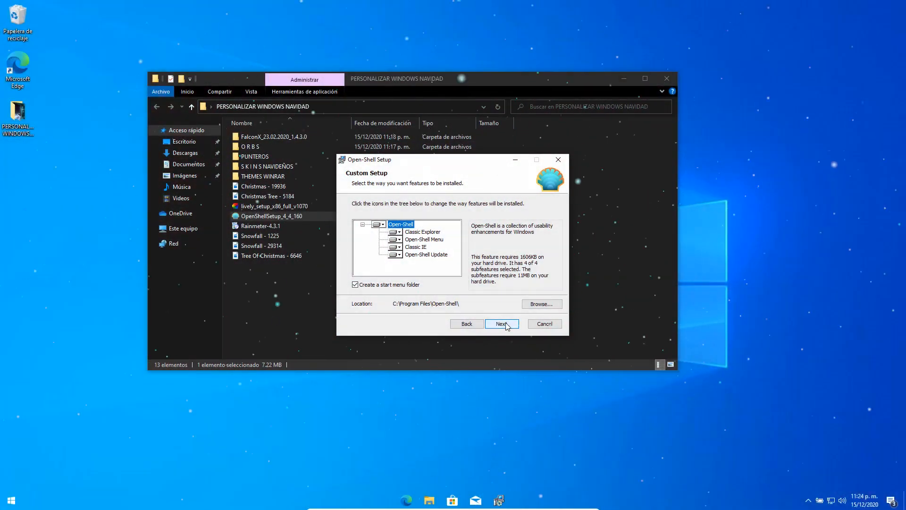
pyautogui.click(504, 324)
pyautogui.click(506, 324)
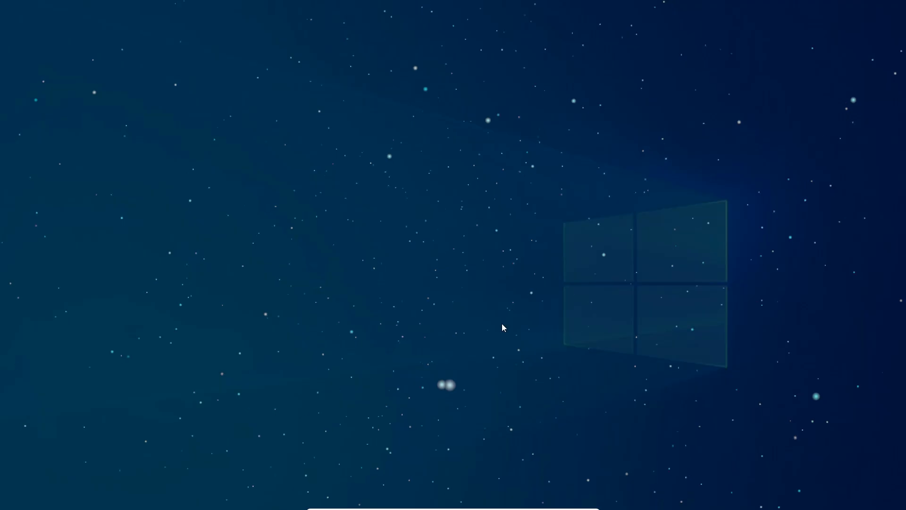
pyautogui.click(427, 320)
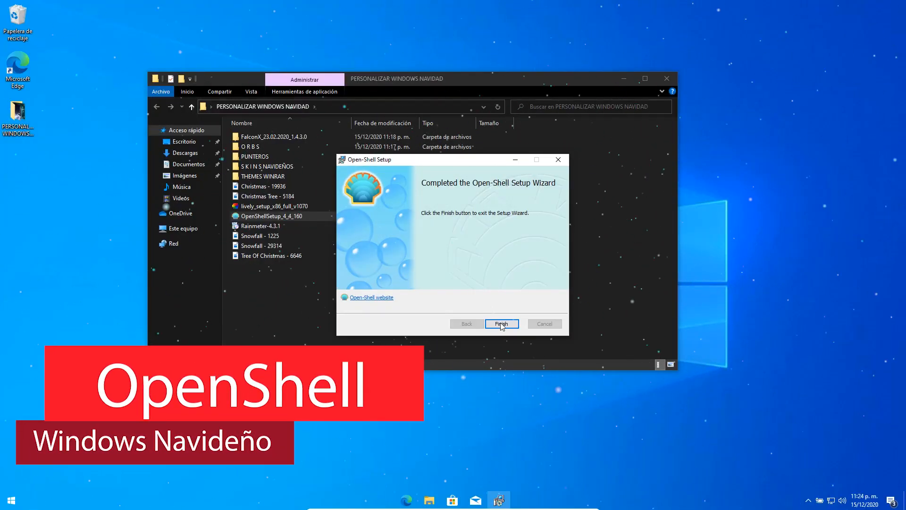
pyautogui.click(501, 324)
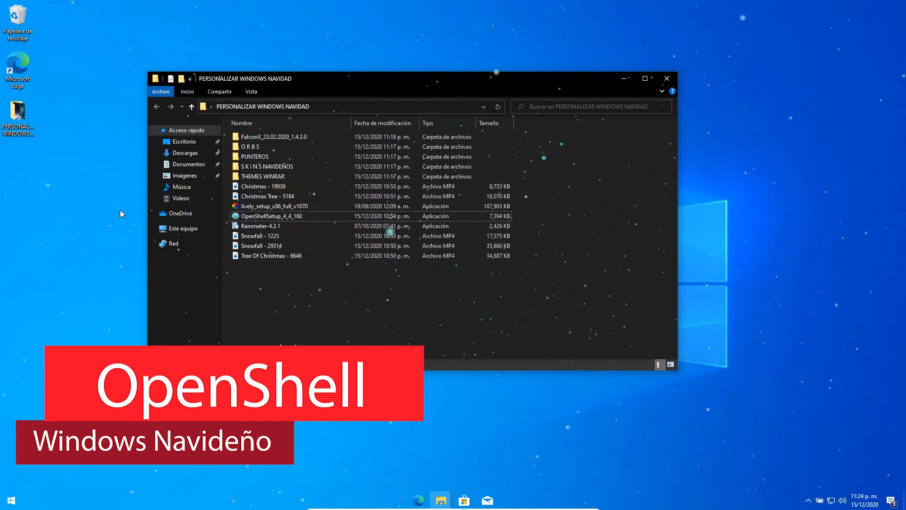
# Open the start menu for the first time and accept the Open-Shell Menu settings with the Windows 7 style.
pyautogui.click(12, 504)
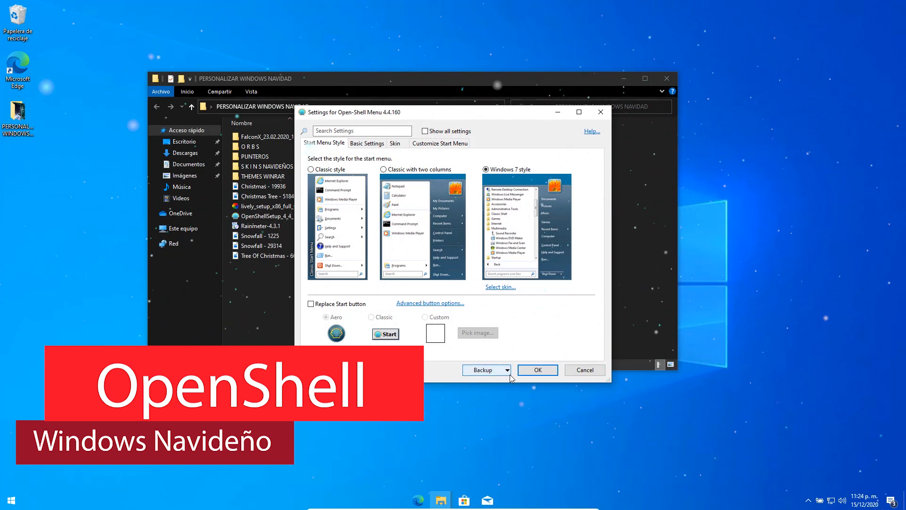
pyautogui.click(538, 370)
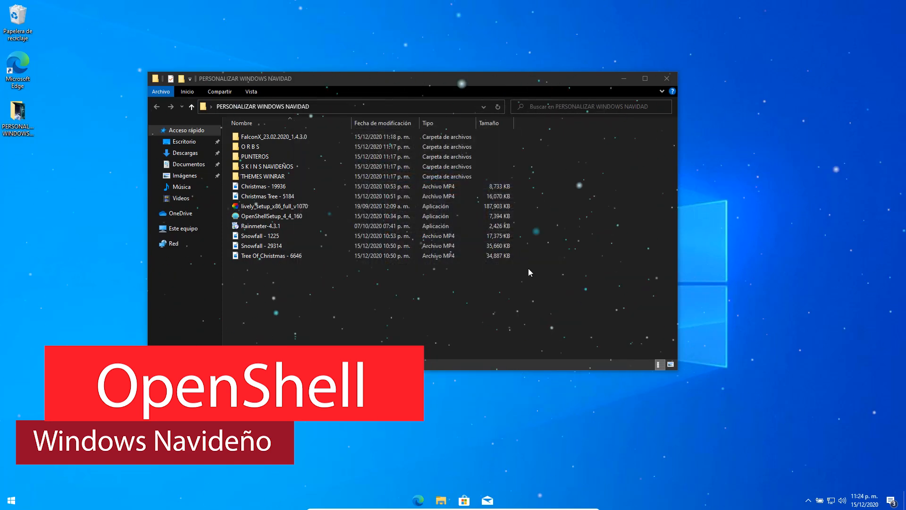
# Open the O R B S folder in PERSONALIZAR WINDOWS NAVIDAD, widen its window and show the images as larger icons.
pyautogui.doubleClick(283, 137)
pyautogui.hotkey('alt', 'Left')
pyautogui.doubleClick(247, 147)
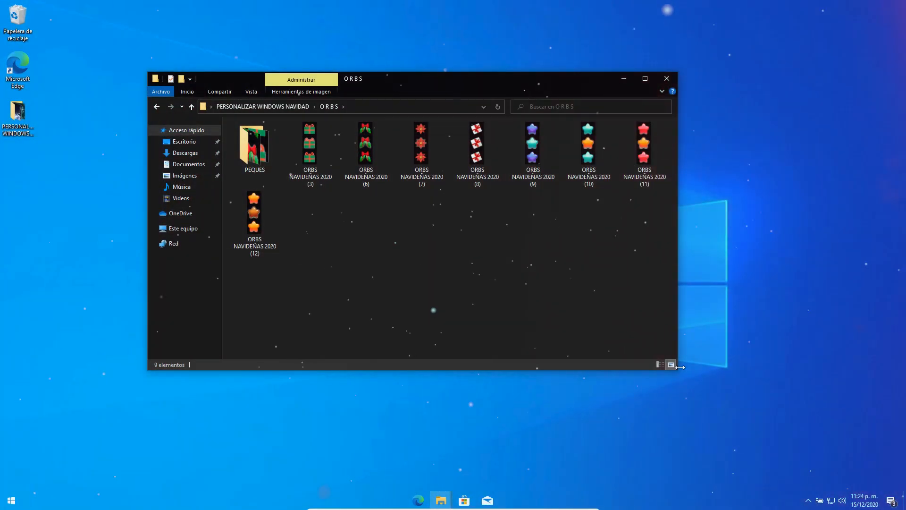
pyautogui.moveTo(680, 367); pyautogui.dragTo(754, 367)
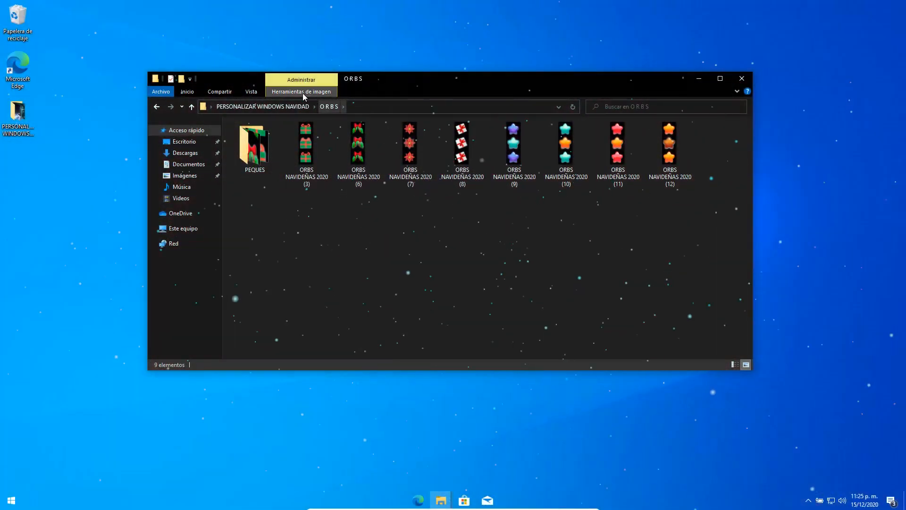
pyautogui.click(251, 91)
pyautogui.click(298, 109)
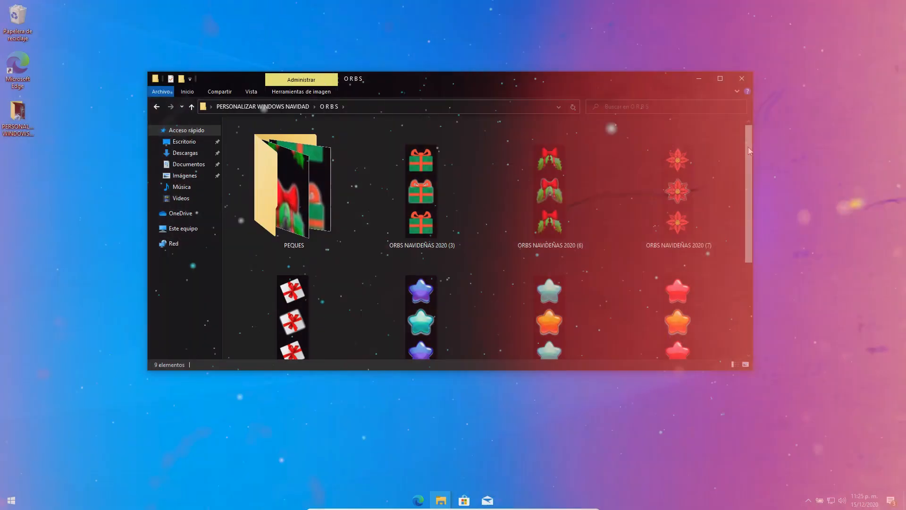
# Look through the Christmas orb images and the PEQUES subfolder, and minimize the folder window.
pyautogui.moveTo(749, 147); pyautogui.dragTo(752, 179)
pyautogui.moveTo(750, 220); pyautogui.dragTo(726, 245)
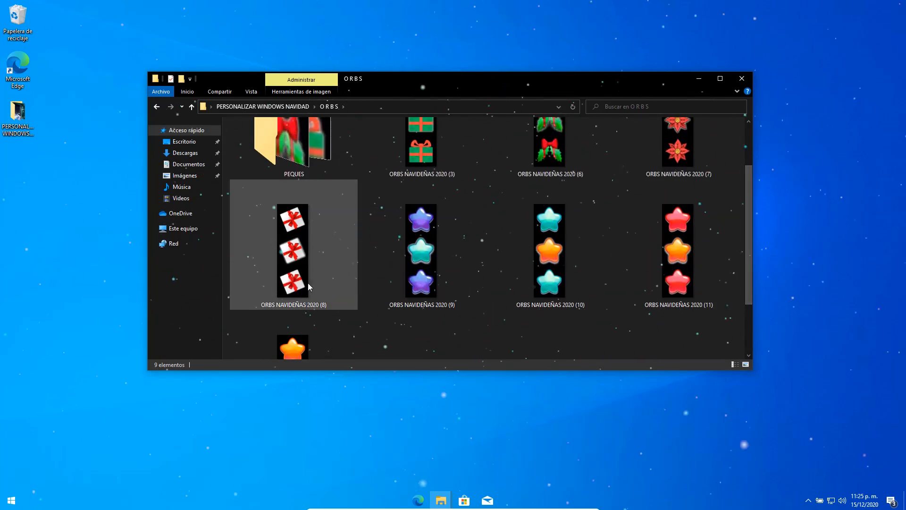
pyautogui.scroll(-2, 299, 276)
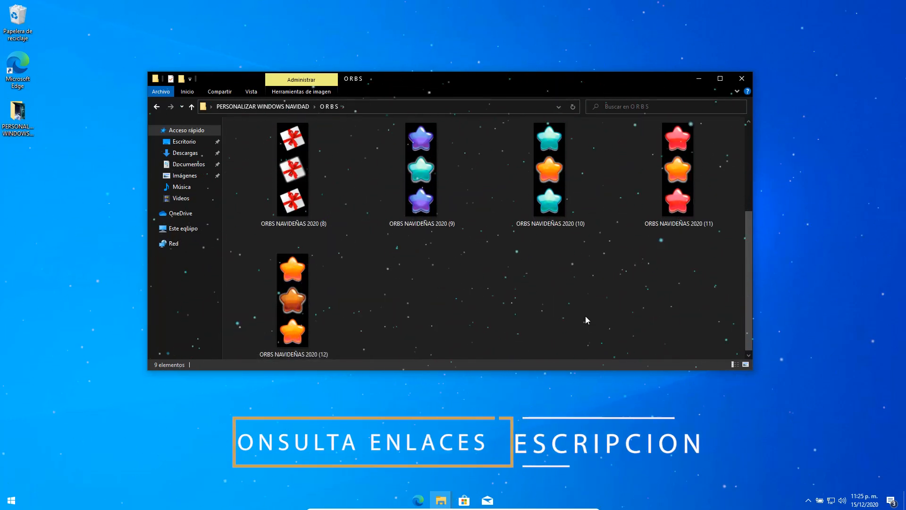
pyautogui.scroll(4, 585, 319)
pyautogui.moveTo(581, 320)
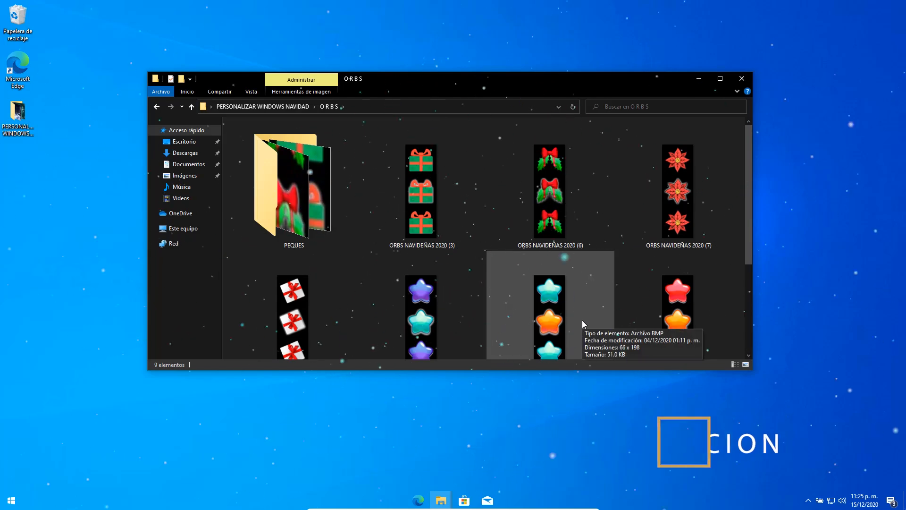
pyautogui.doubleClick(263, 151)
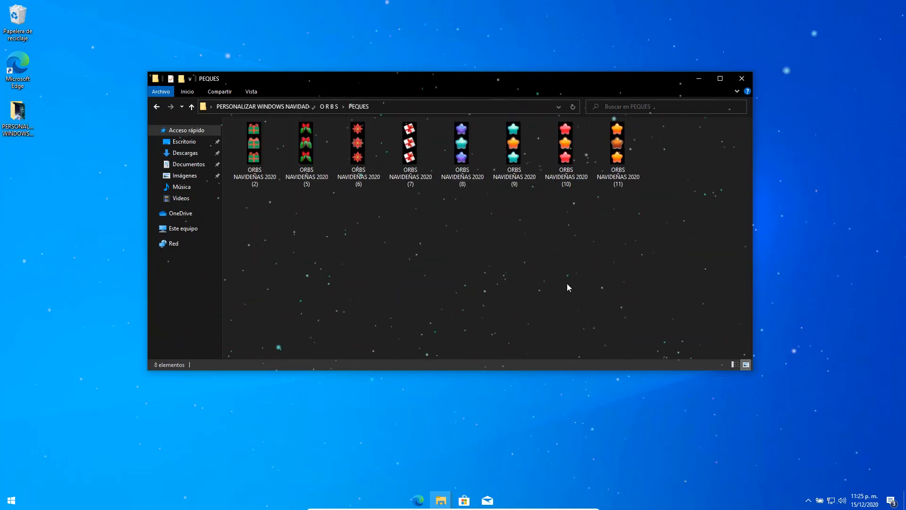
pyautogui.hotkey('alt', 'Left')
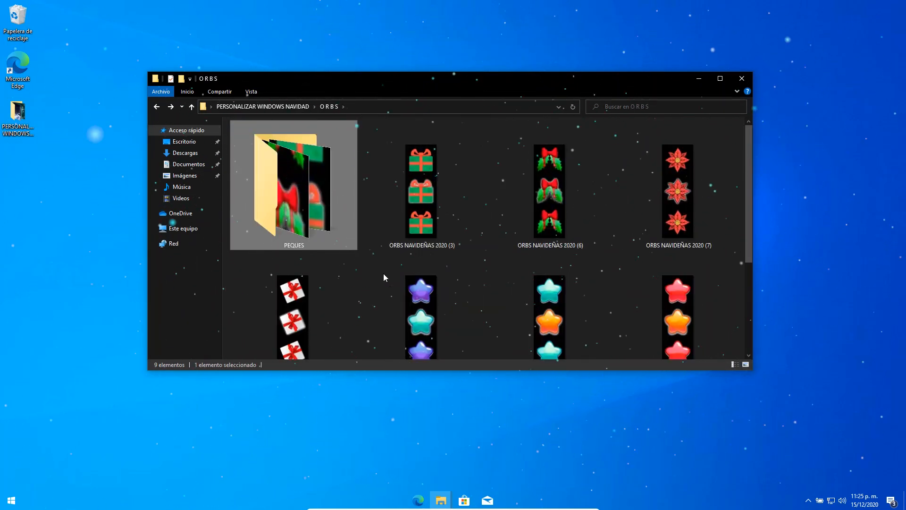
pyautogui.click(699, 81)
# Open the Open-Shell Menu settings and enable replacing the Start button with a Custom image.
pyautogui.rightClick(15, 501)
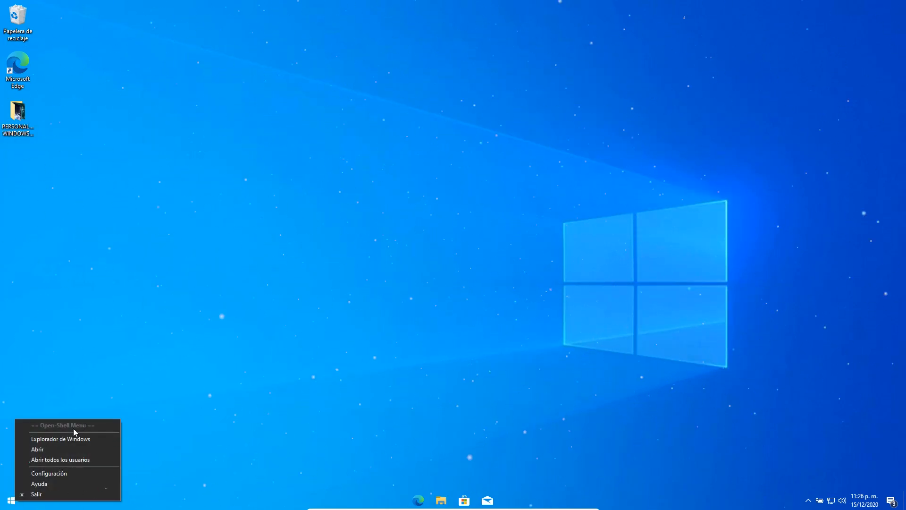
pyautogui.click(70, 473)
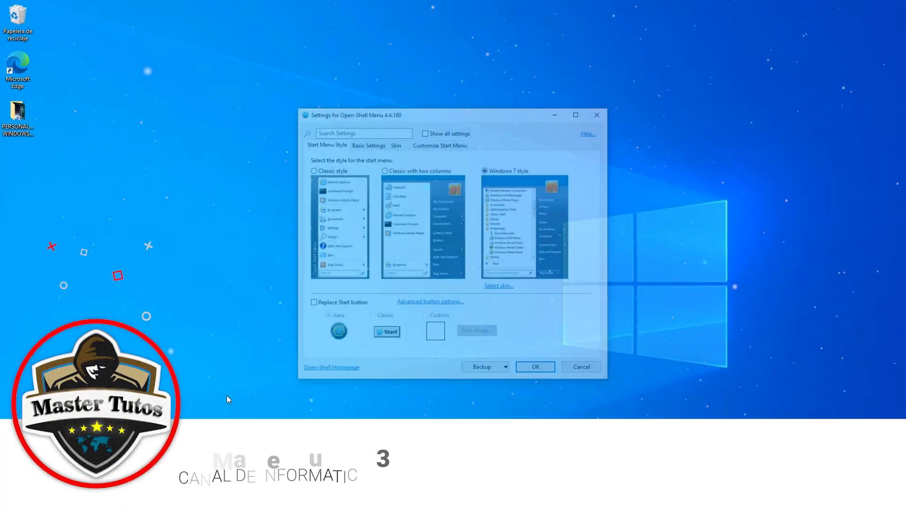
pyautogui.click(338, 303)
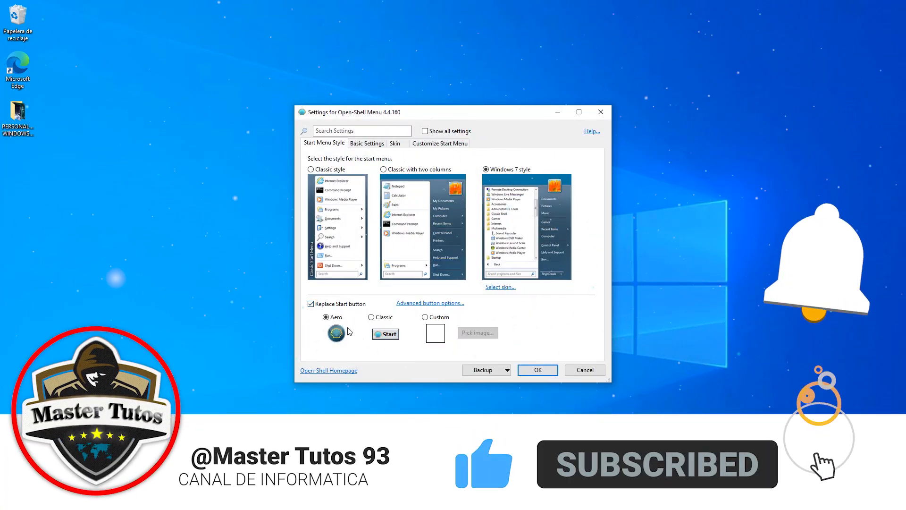
pyautogui.click(425, 317)
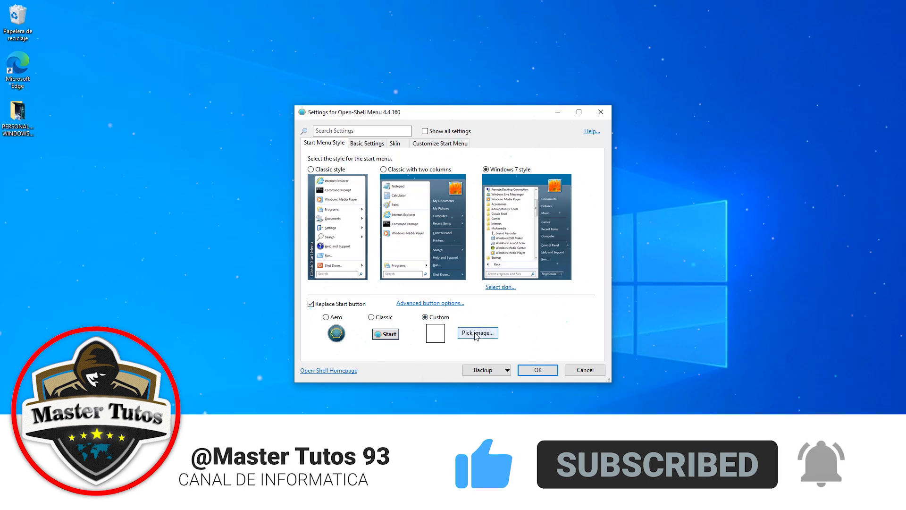
# Pick ORBS NAVIDEÑAS 2020 (8) from the desktop's PERSONALIZAR WINDOWS NAVIDAD > O R B S folder as the Start button image.
pyautogui.click(475, 333)
pyautogui.click(337, 205)
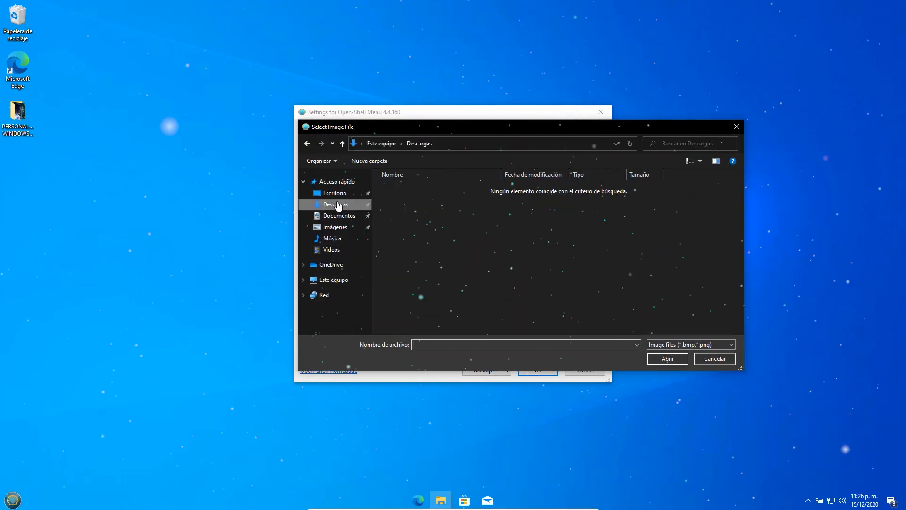
pyautogui.click(334, 194)
pyautogui.doubleClick(405, 189)
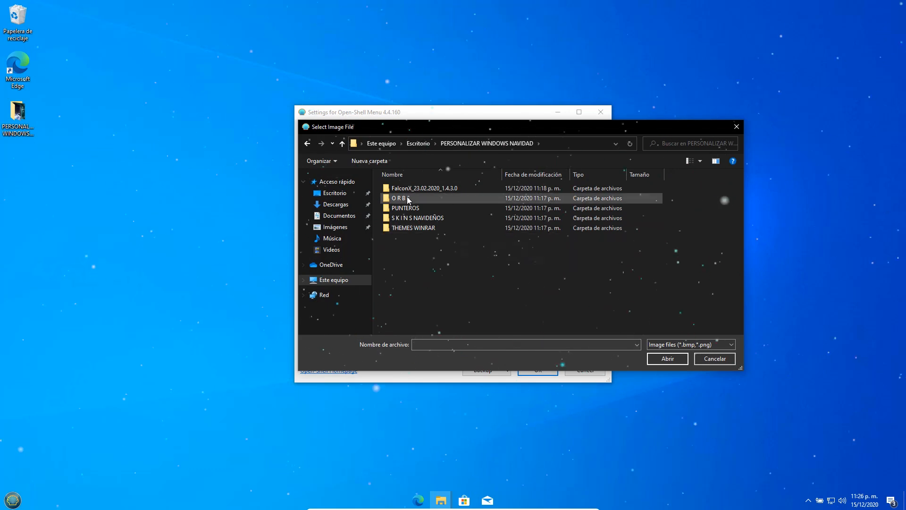
pyautogui.doubleClick(401, 198)
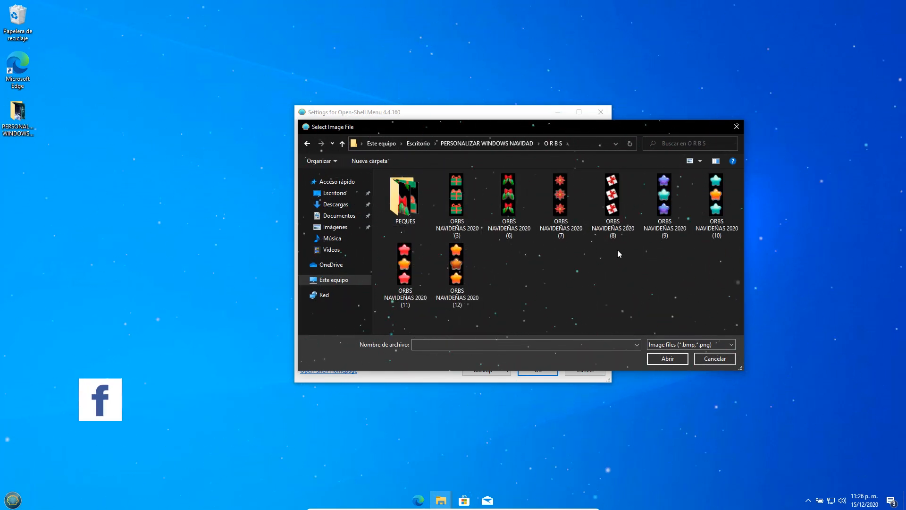
pyautogui.doubleClick(612, 203)
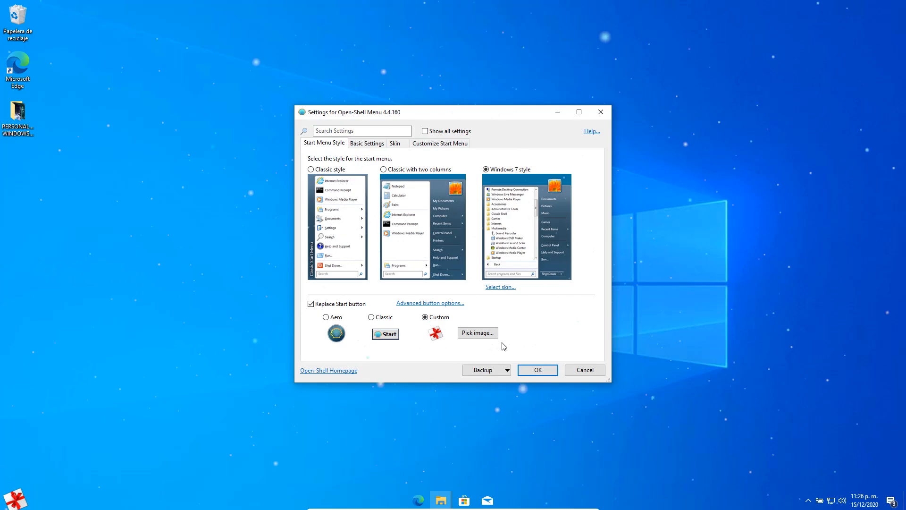
# Change the Start button image to ORBS NAVIDEÑAS 2020 (7) from the PEQUES folder and save the settings.
pyautogui.click(477, 332)
pyautogui.doubleClick(405, 194)
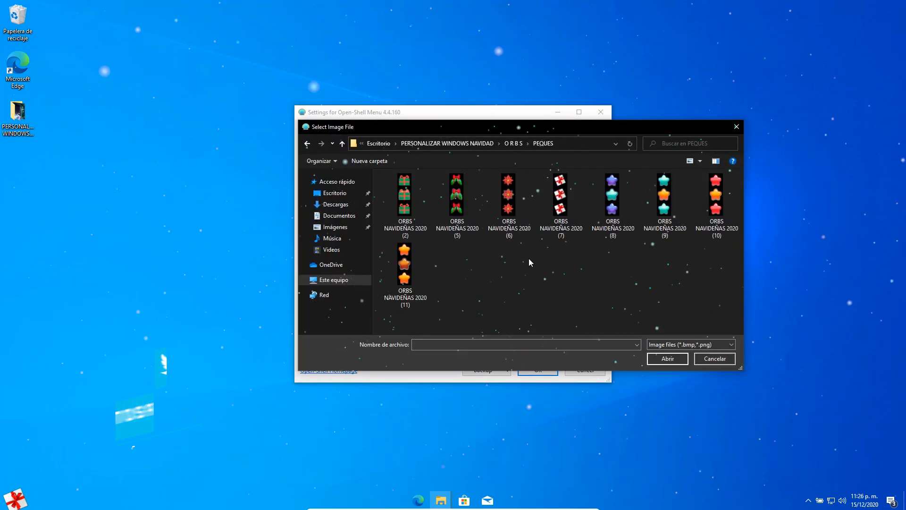
pyautogui.doubleClick(565, 209)
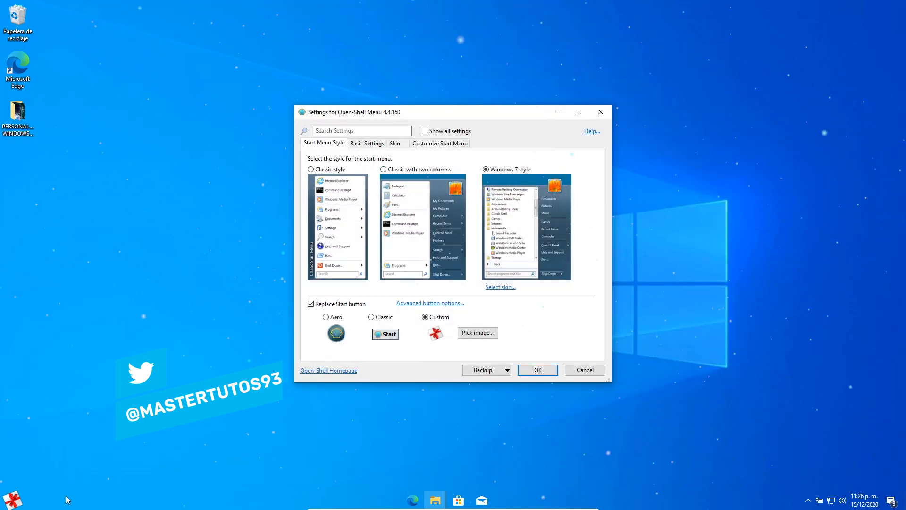
pyautogui.click(544, 371)
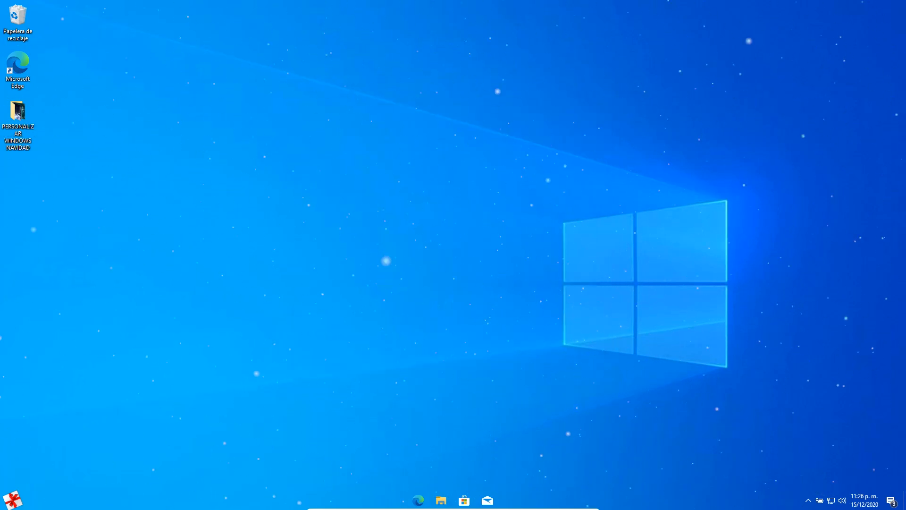
# Check the Open-Shell start menu and the original Windows start menu reached through Menú Inicio (Windows).
pyautogui.press('super')
pyautogui.press('super')
pyautogui.click(8, 501)
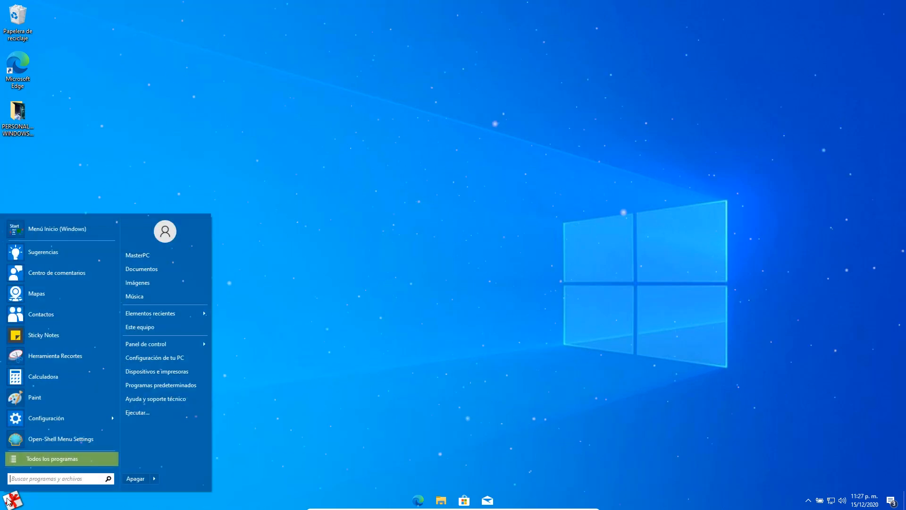
pyautogui.click(67, 233)
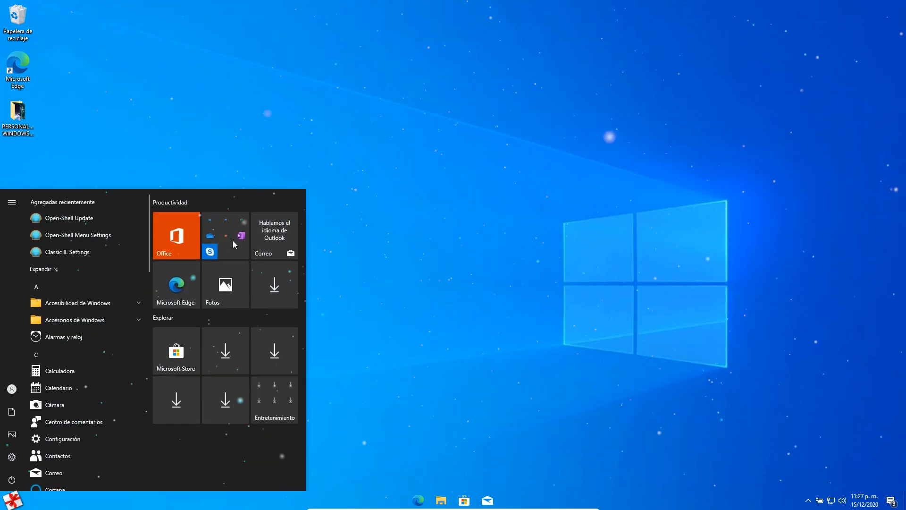
pyautogui.press('super')
pyautogui.press('super')
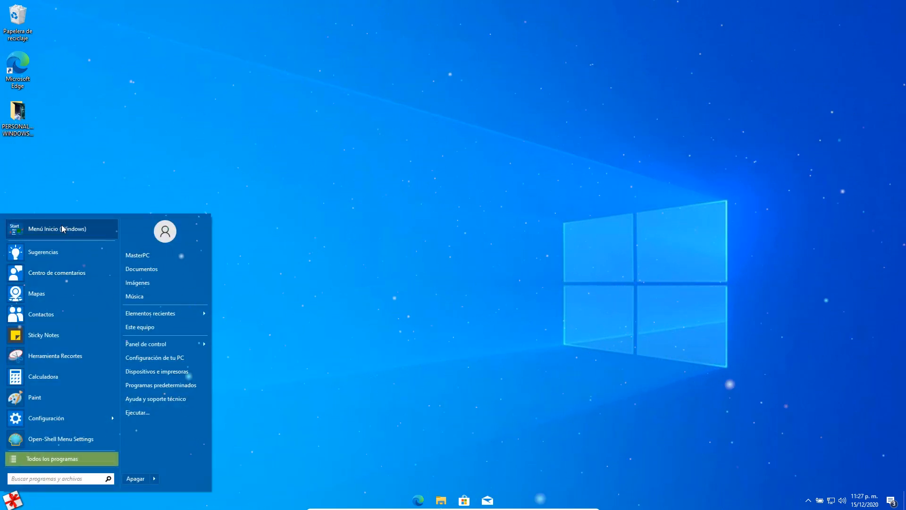
# Review the basic, skin and start menu customization options in the Open-Shell Menu settings, and close the dialog without changes.
pyautogui.rightClick(19, 501)
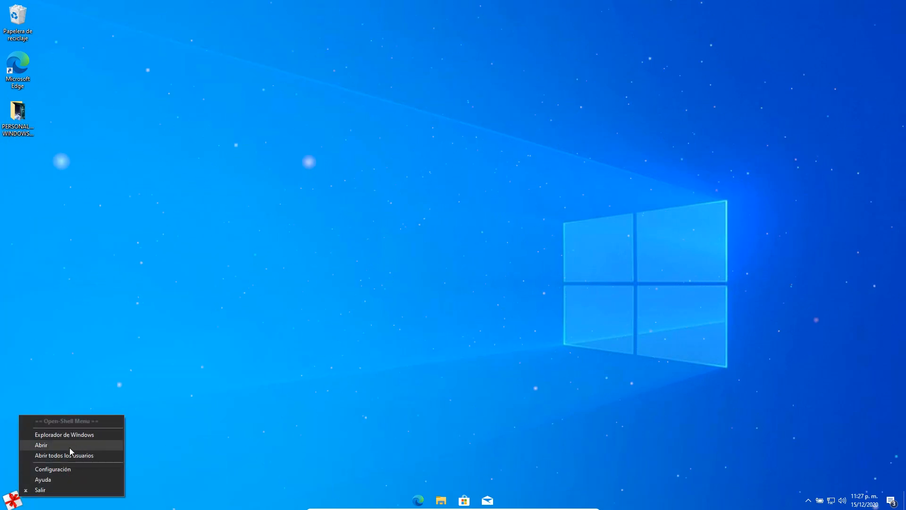
pyautogui.click(53, 468)
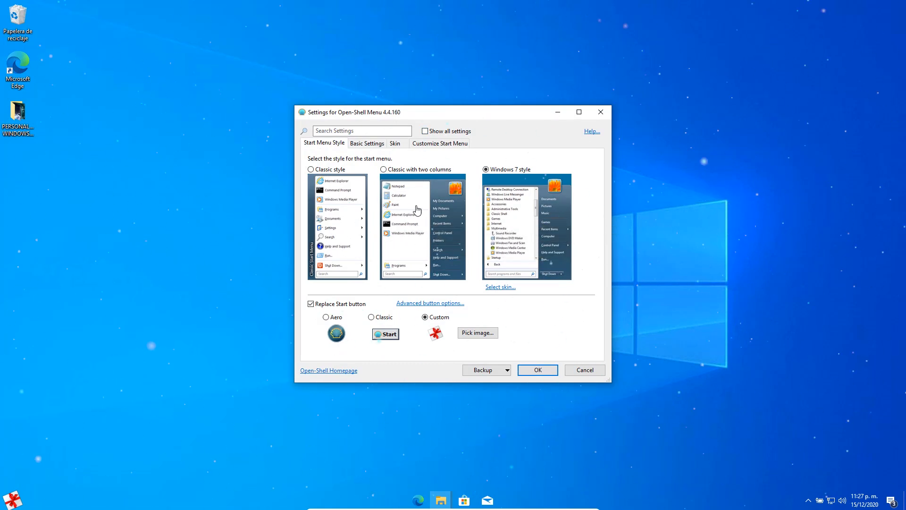
pyautogui.click(367, 143)
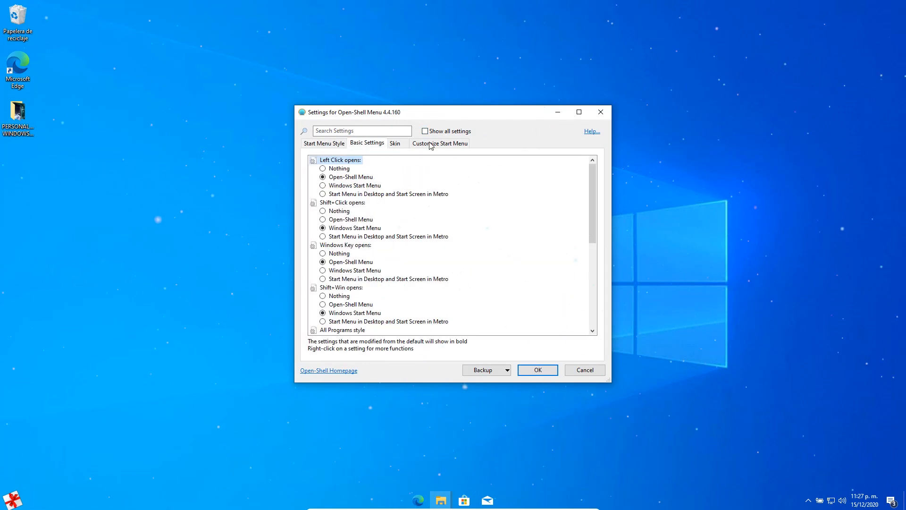
pyautogui.click(317, 145)
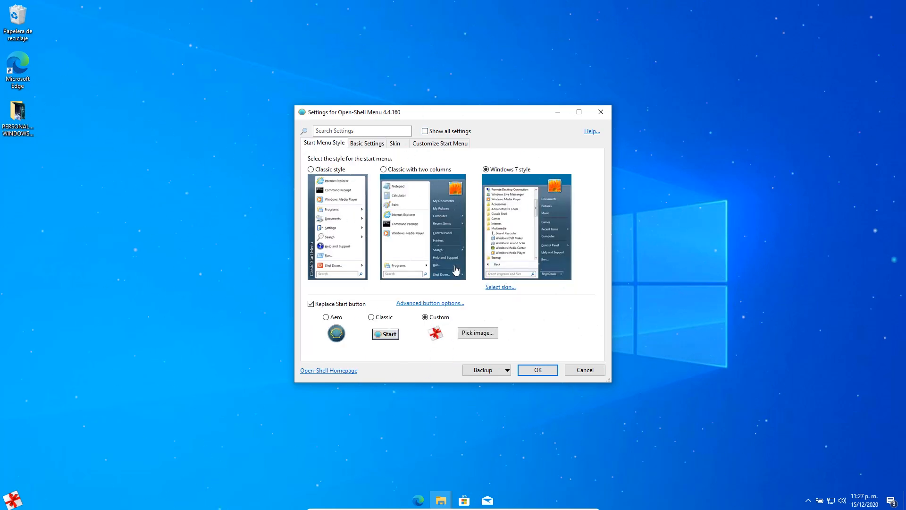
pyautogui.click(501, 287)
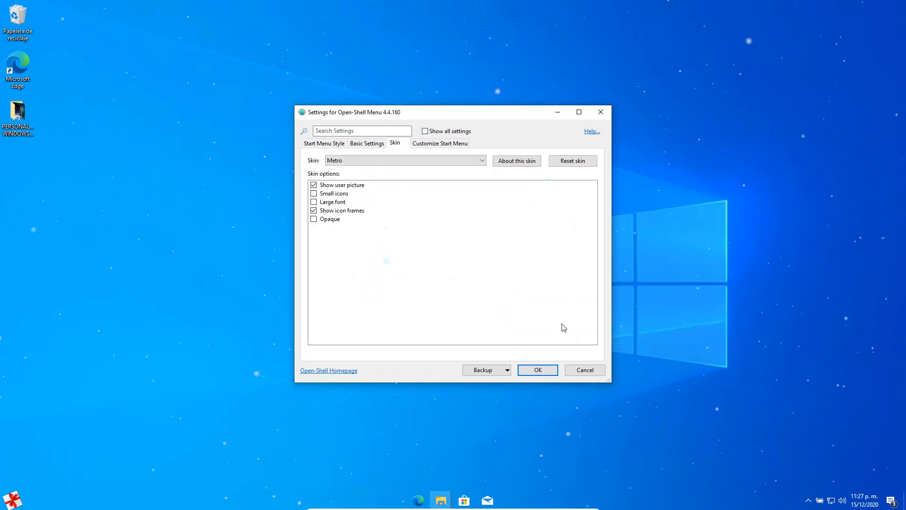
pyautogui.click(439, 143)
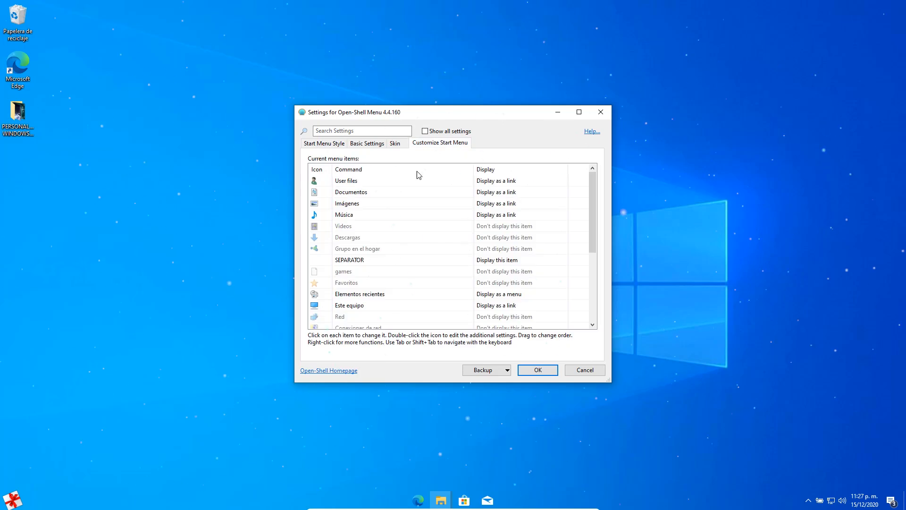
pyautogui.click(602, 113)
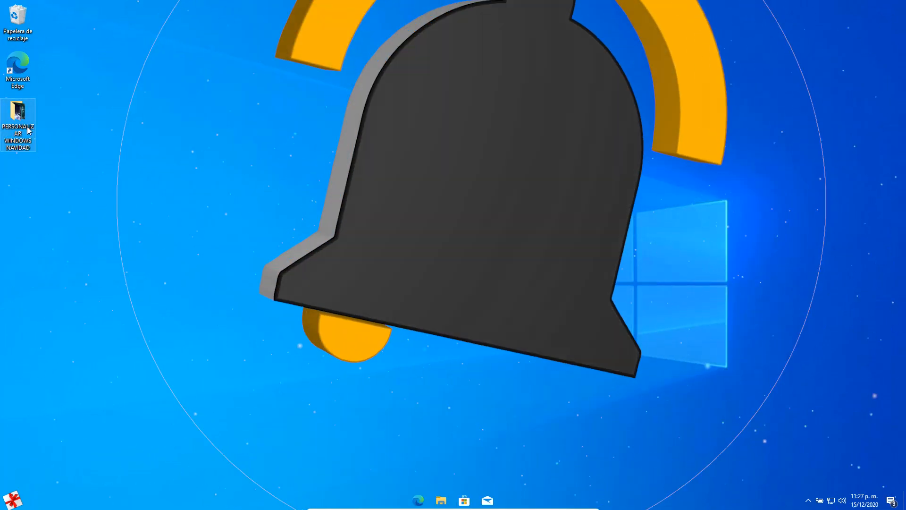
# Open the Blue Candy folder under PERSONALIZAR WINDOWS NAVIDAD > PUNTEROS and show its cursors as medium icons.
pyautogui.doubleClick(27, 130)
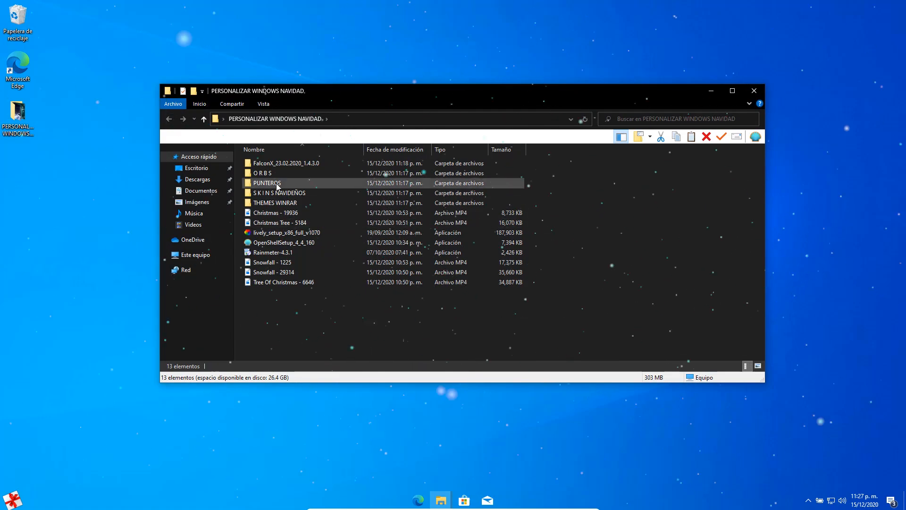
pyautogui.doubleClick(271, 188)
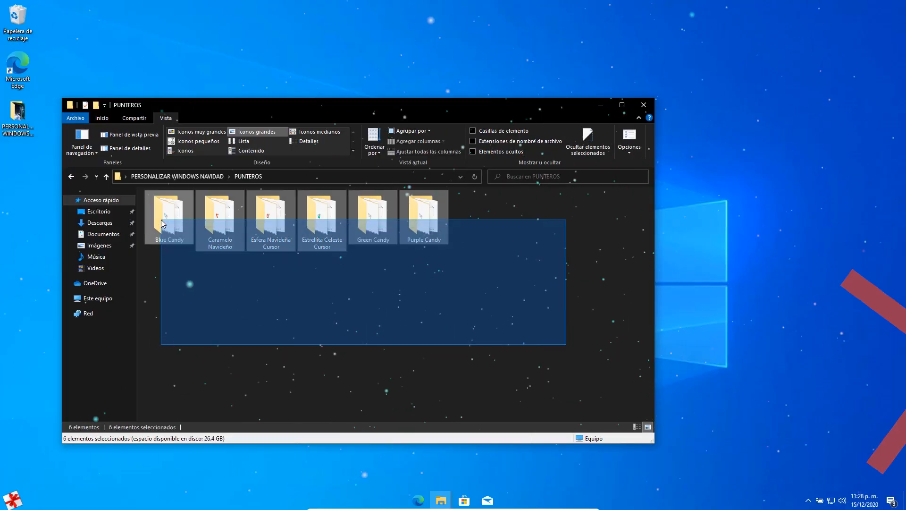
pyautogui.moveTo(162, 193); pyautogui.dragTo(202, 280)
pyautogui.doubleClick(169, 216)
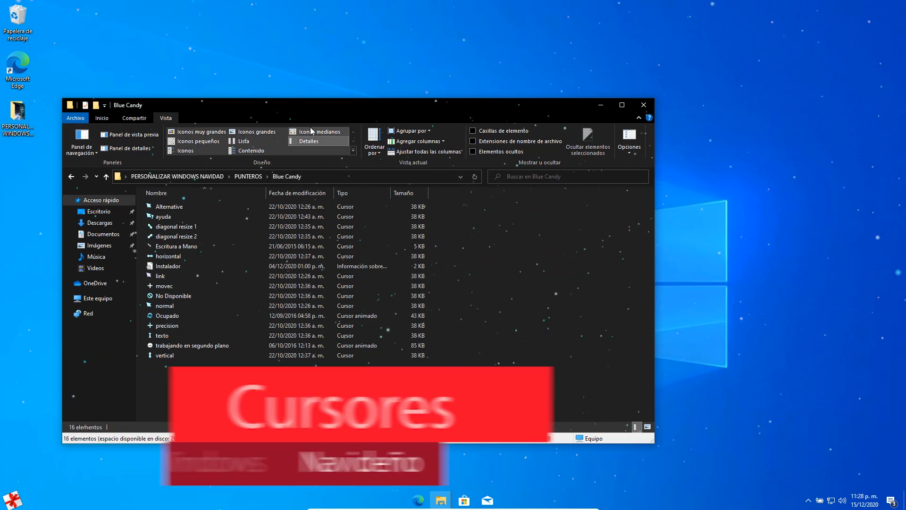
pyautogui.click(310, 132)
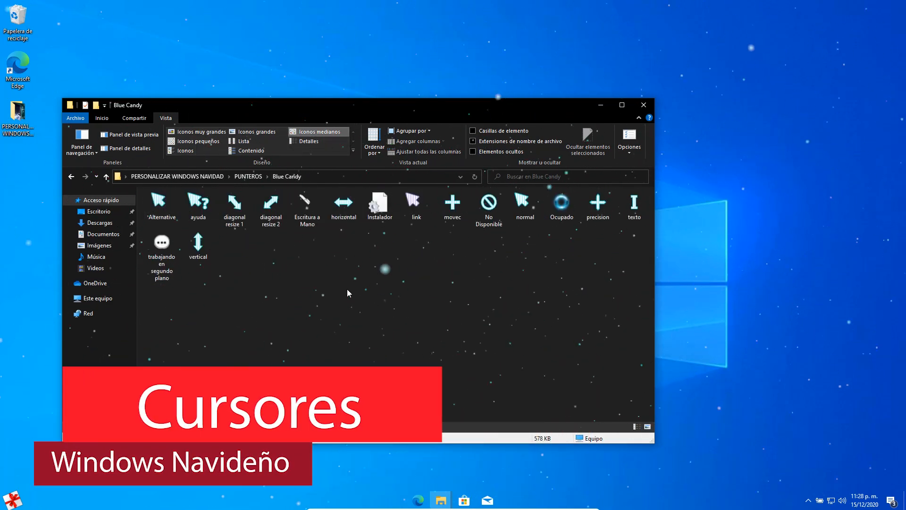
# Look through the cursors in the Caramelo Navideño, Esfera Navideña Cursor, Estrellita Celeste Cursor and Green Candy folders under PUNTEROS.
pyautogui.hotkey('alt', 'Up')
pyautogui.doubleClick(218, 214)
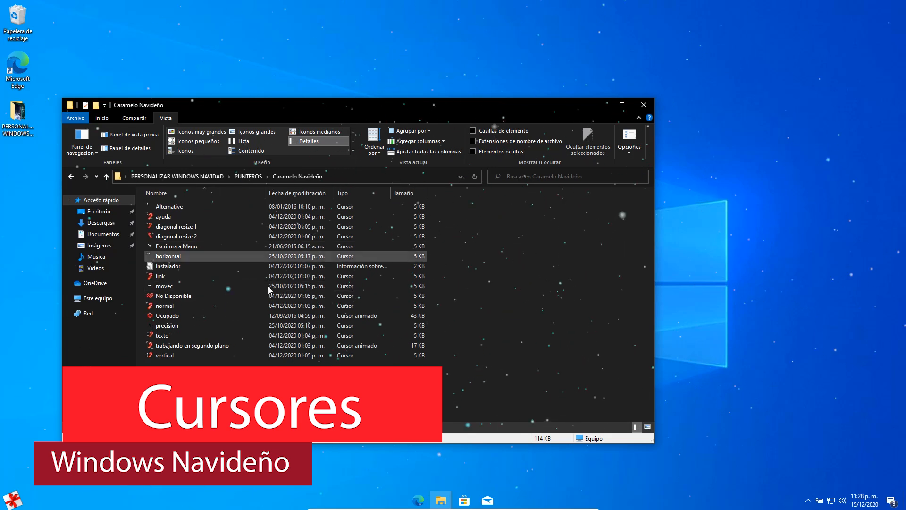
pyautogui.hotkey('alt', 'Up')
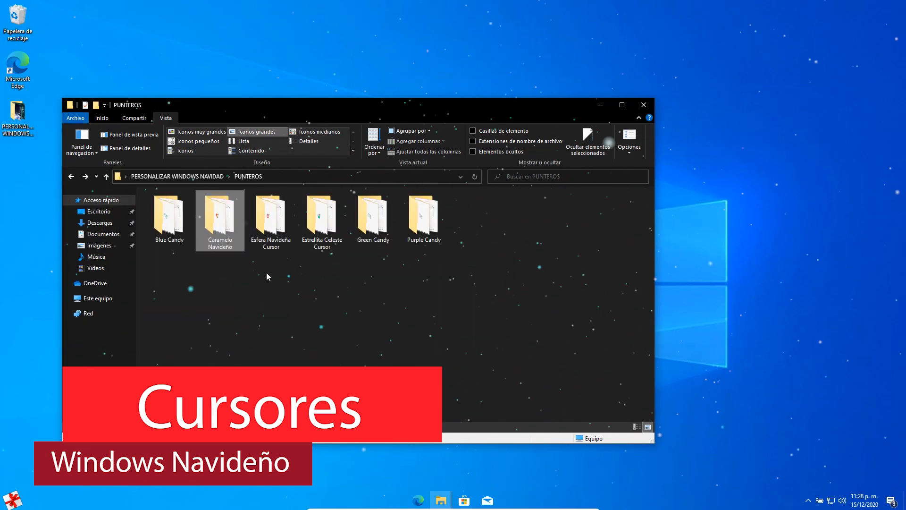
pyautogui.doubleClick(270, 218)
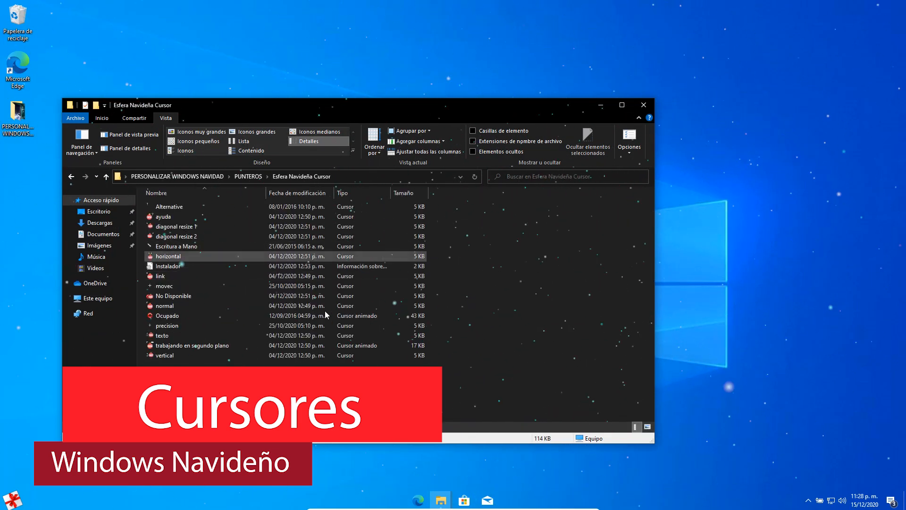
pyautogui.hotkey('alt', 'Up')
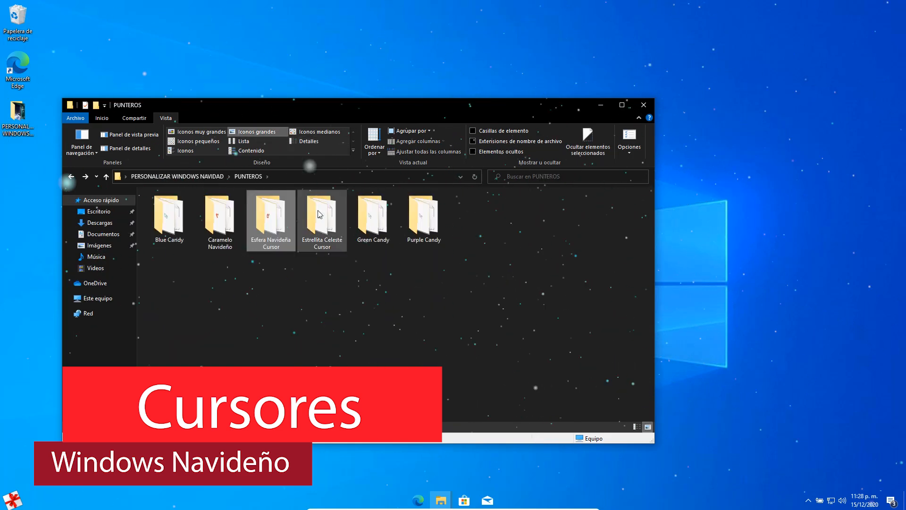
pyautogui.doubleClick(321, 218)
pyautogui.hotkey('alt', 'Up')
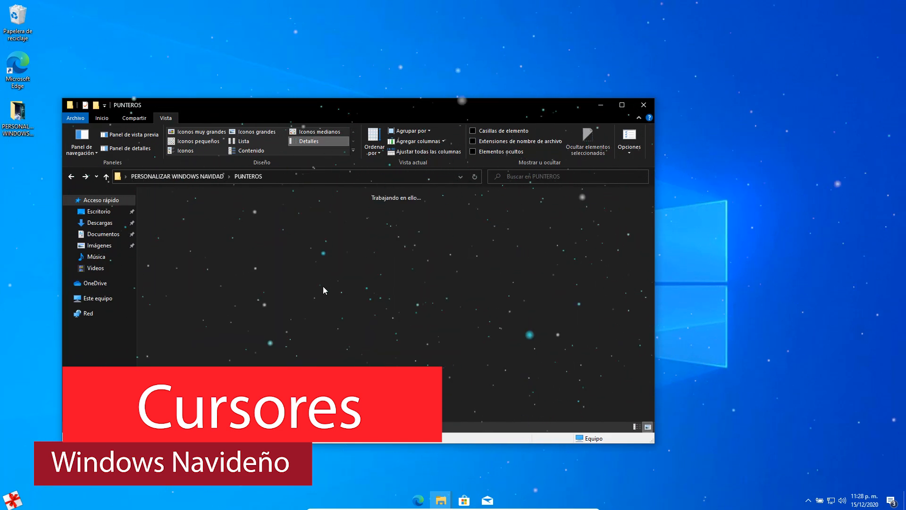
pyautogui.doubleClick(374, 218)
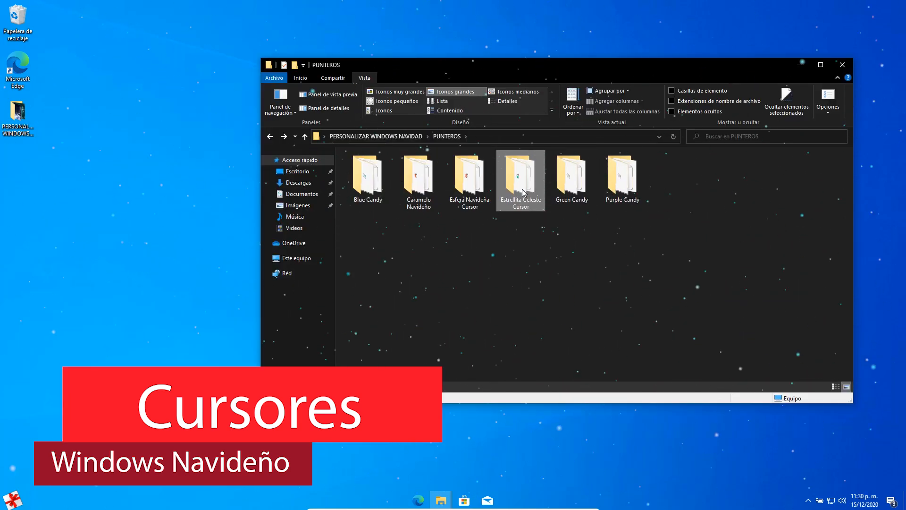
# Install the Estrellita Celeste cursor set from the Instalador file in its folder, and close the folder window.
pyautogui.doubleClick(523, 190)
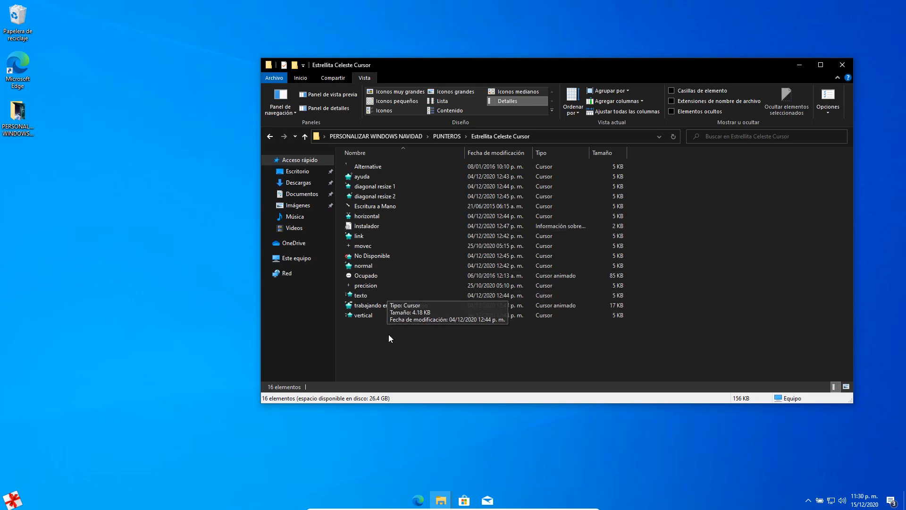
pyautogui.rightClick(374, 225)
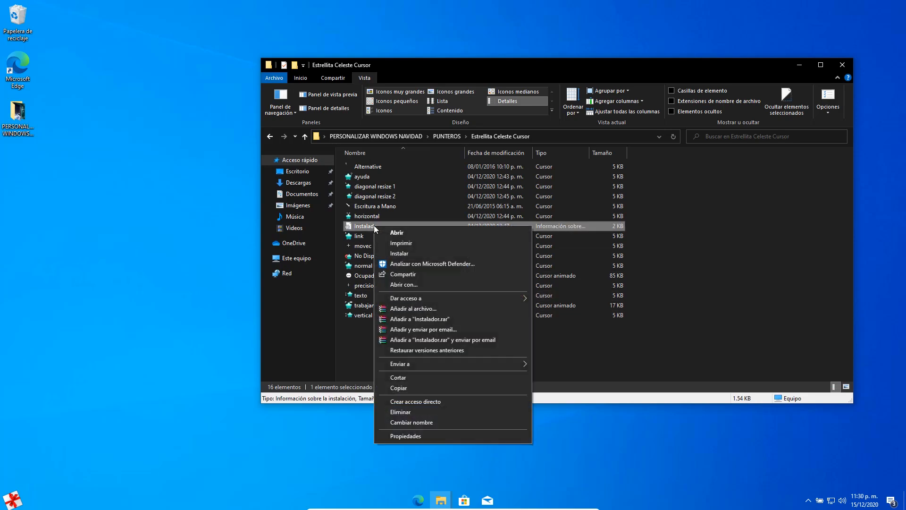
pyautogui.click(410, 253)
pyautogui.click(426, 305)
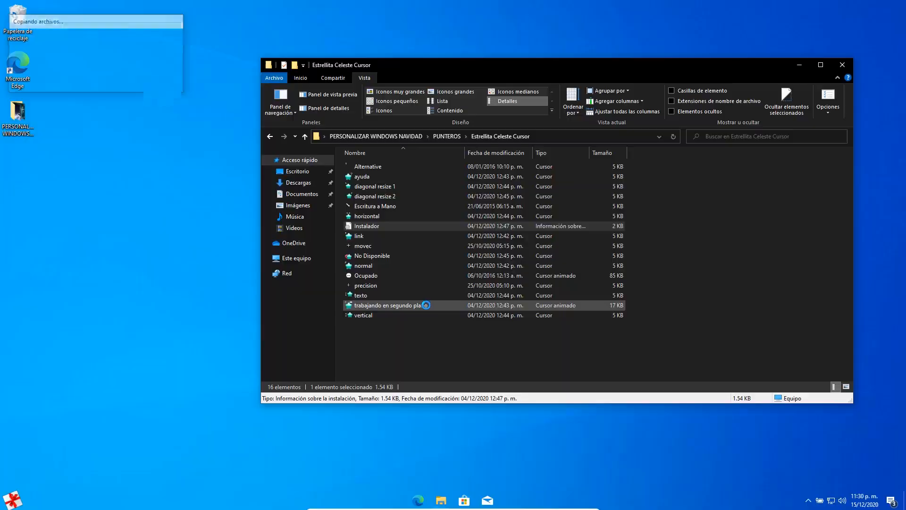
pyautogui.click(842, 66)
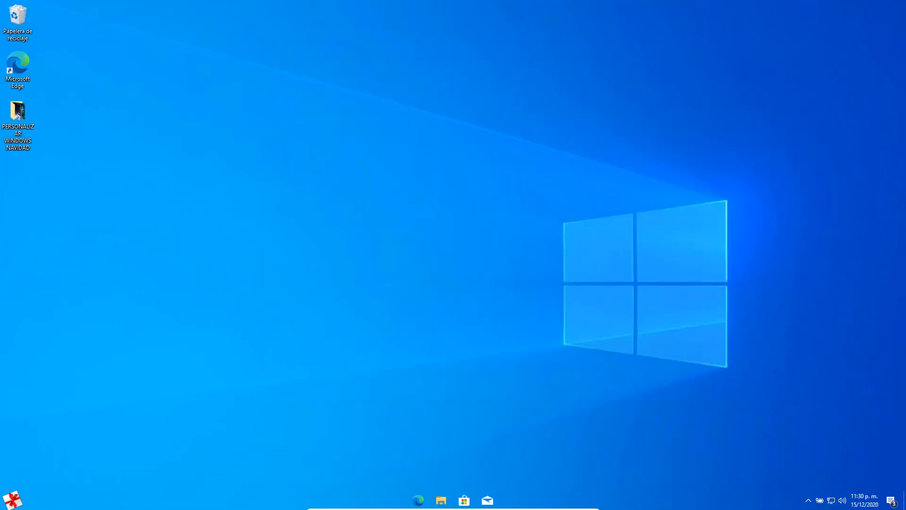
# Find the mouse pointer appearance settings by searching for "punte", and apply the pointer scheme Blue Candy by OrangeePatt.
pyautogui.click(21, 495)
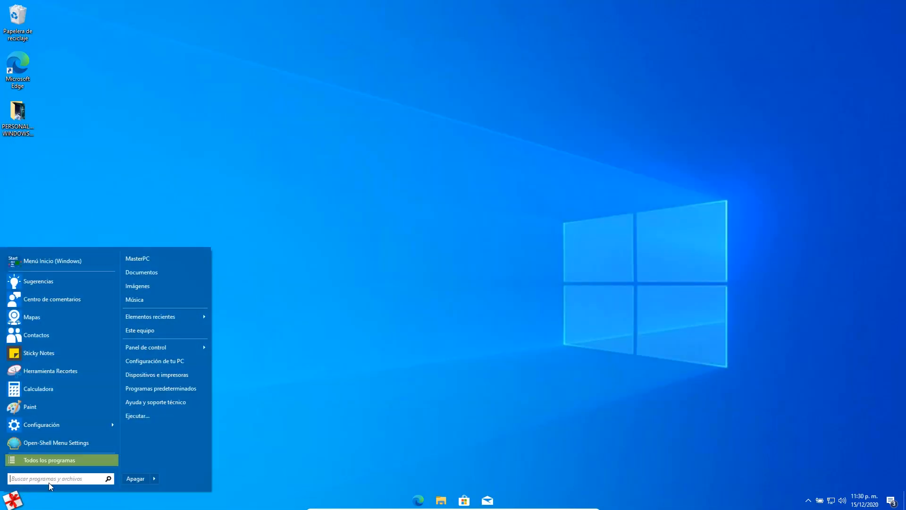
pyautogui.write('punte')
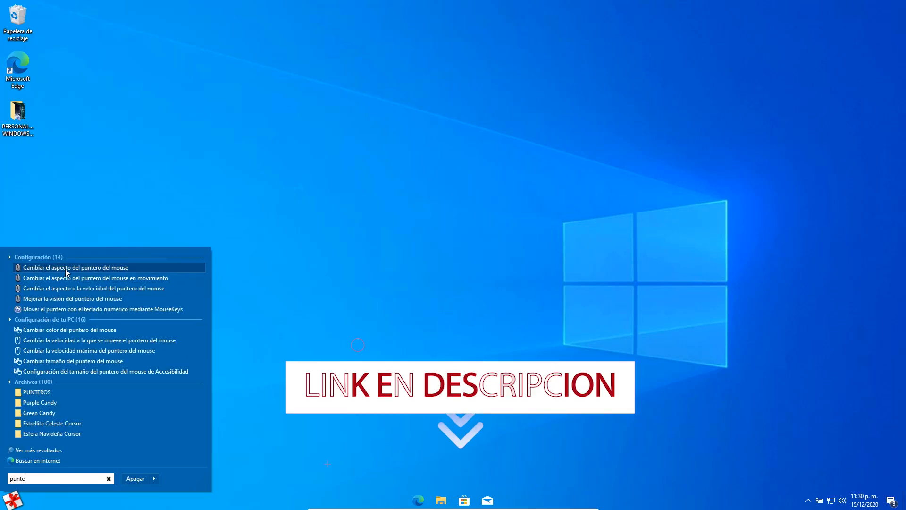
pyautogui.click(64, 268)
pyautogui.click(169, 123)
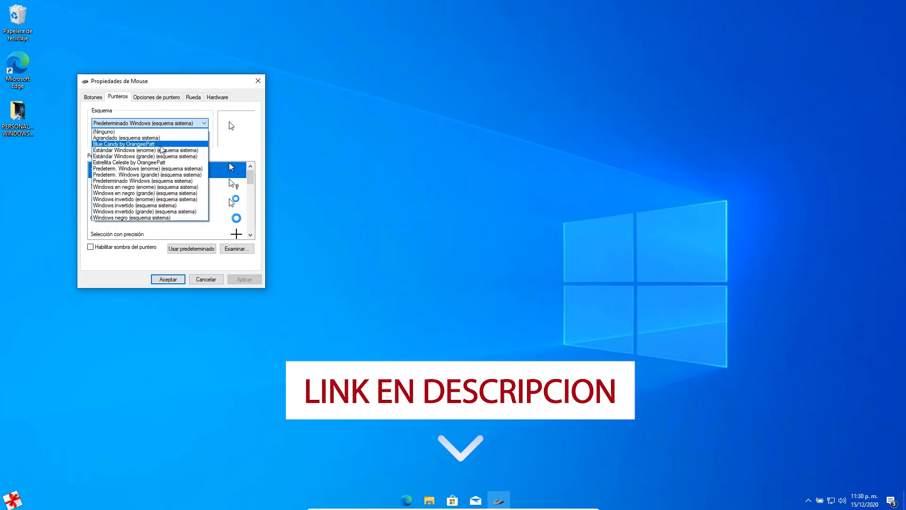
pyautogui.click(161, 145)
pyautogui.scroll(-1, 208, 202)
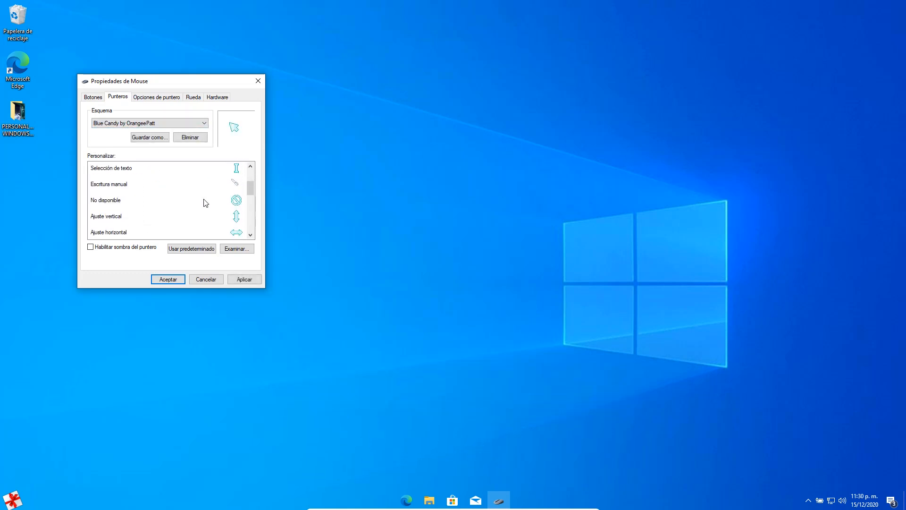
pyautogui.scroll(2, 206, 203)
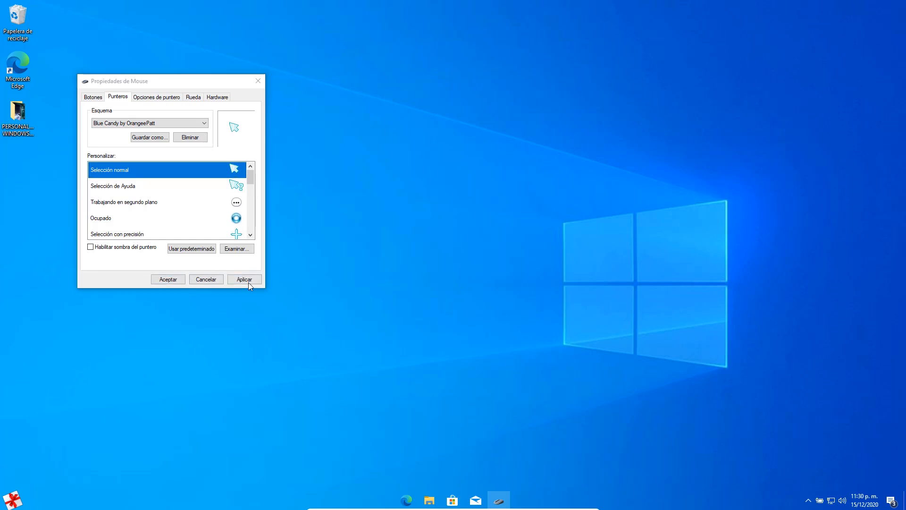
pyautogui.click(491, 285)
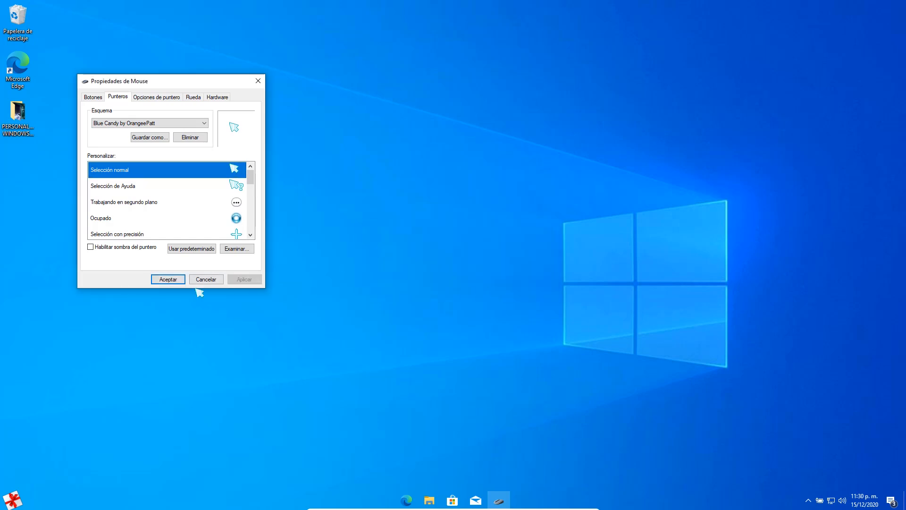
pyautogui.click(172, 280)
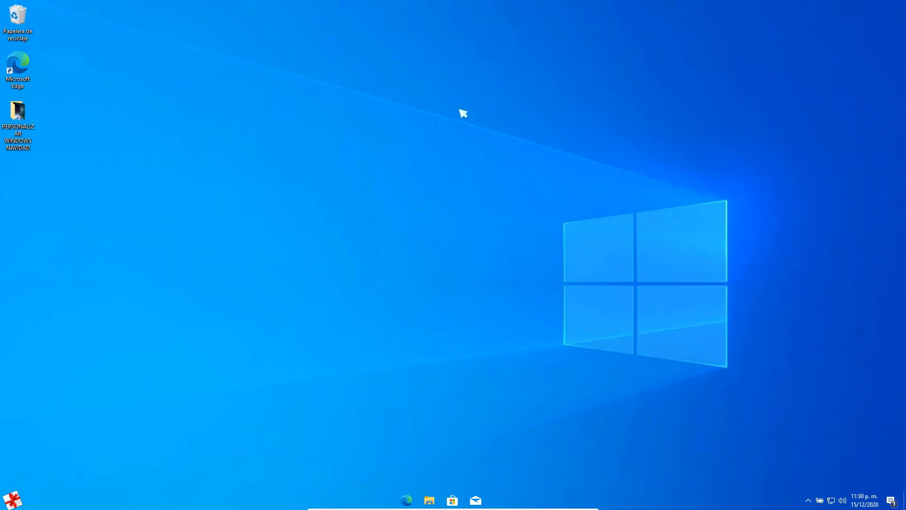
pyautogui.press('super')
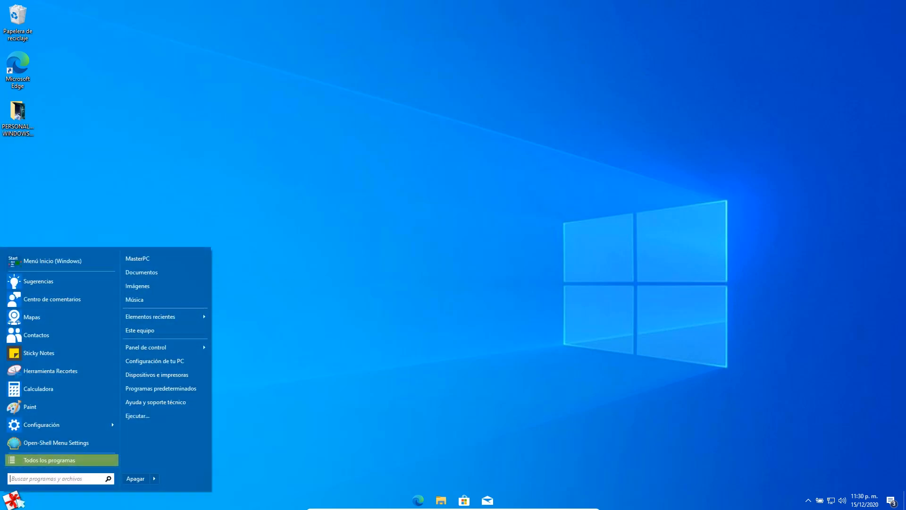
pyautogui.press('super')
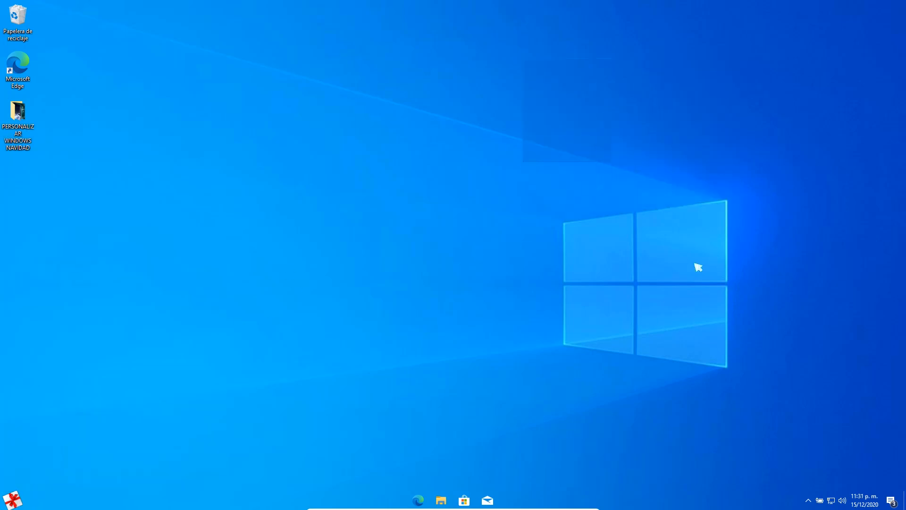
pyautogui.moveTo(292, 180); pyautogui.dragTo(332, 183)
pyautogui.moveTo(196, 185); pyautogui.dragTo(277, 301)
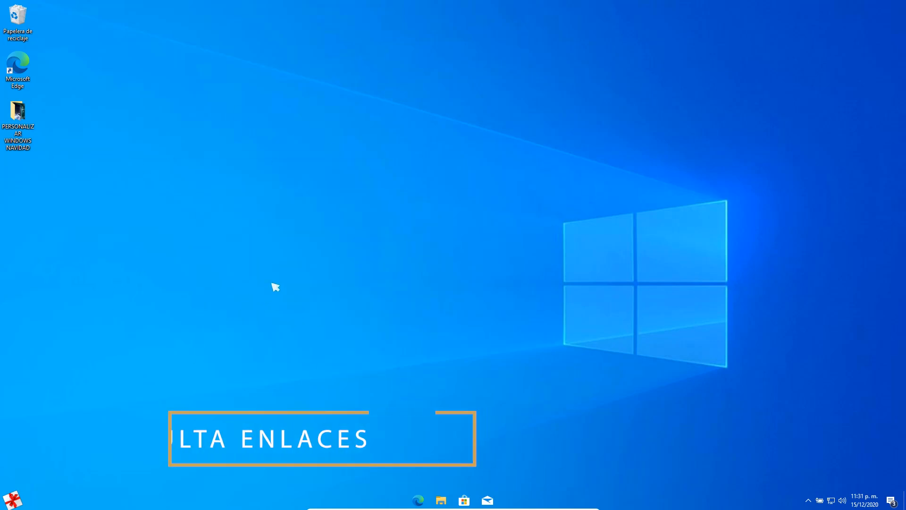
# Open the PERSONALIZAR WINDOWS NAVIDAD folder from the desktop, look at the cursor sets in PUNTEROS, and return to the main folder.
pyautogui.doubleClick(22, 125)
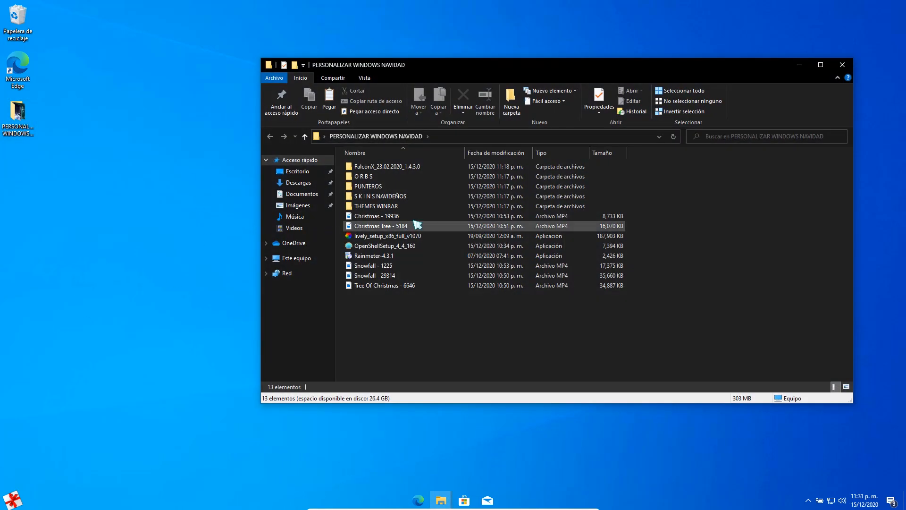
pyautogui.doubleClick(379, 187)
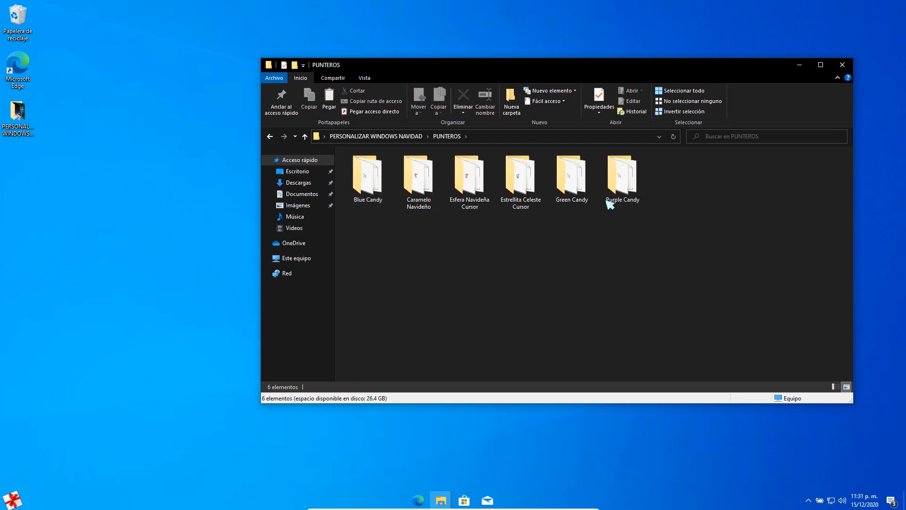
pyautogui.hotkey('alt', 'Left')
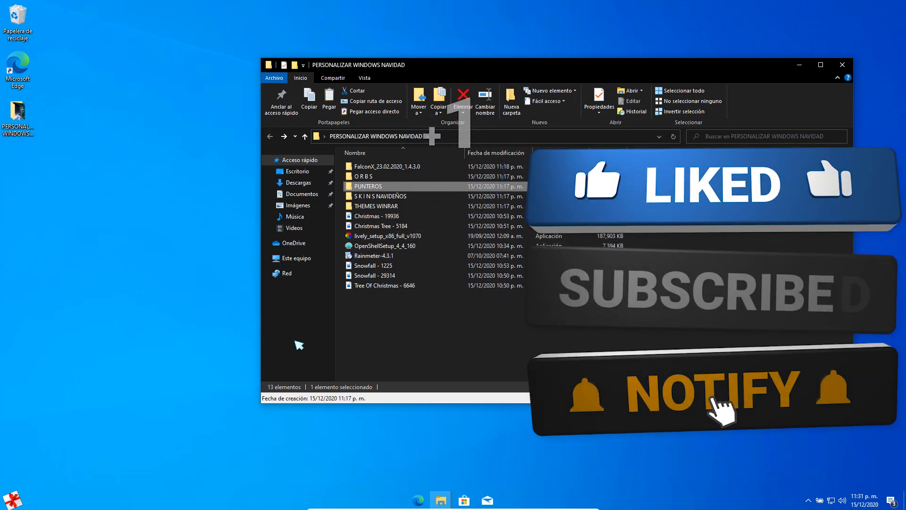
pyautogui.moveTo(750, 65); pyautogui.dragTo(696, 393)
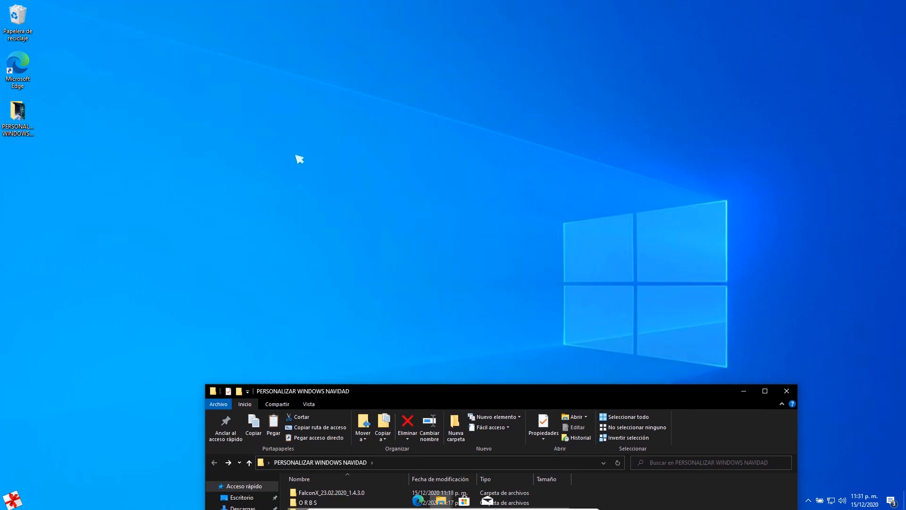
pyautogui.moveTo(636, 400); pyautogui.dragTo(612, 88)
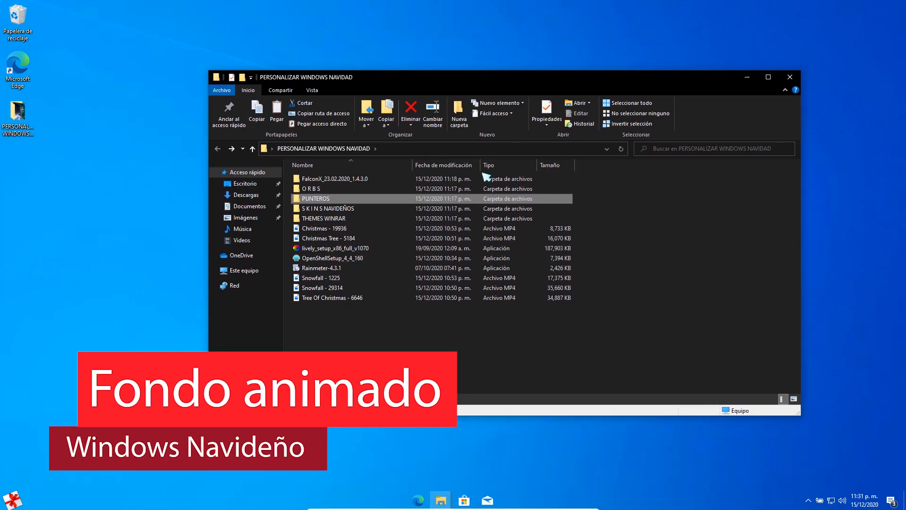
# Run lively_setup_x86_full_v1070 and install Lively Wallpaper for the current user only, in Español, with a desktop shortcut and startup with Windows.
pyautogui.doubleClick(330, 248)
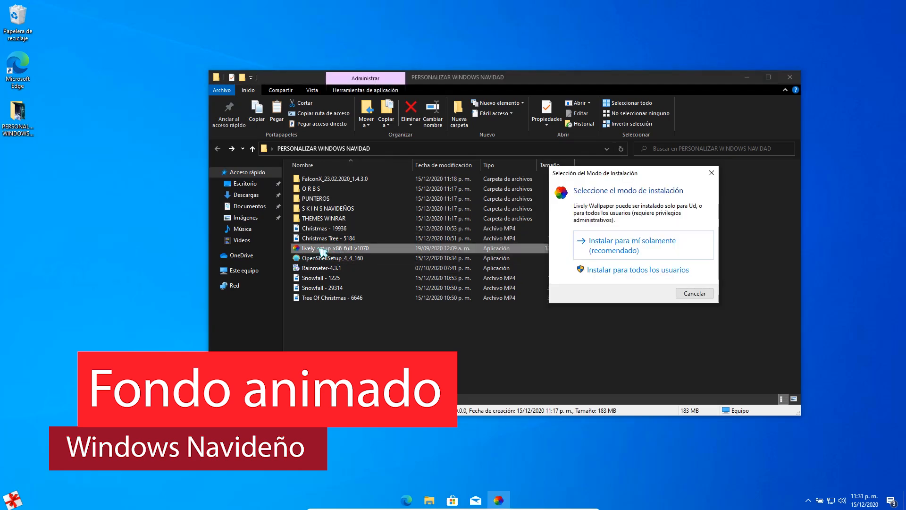
pyautogui.click(630, 241)
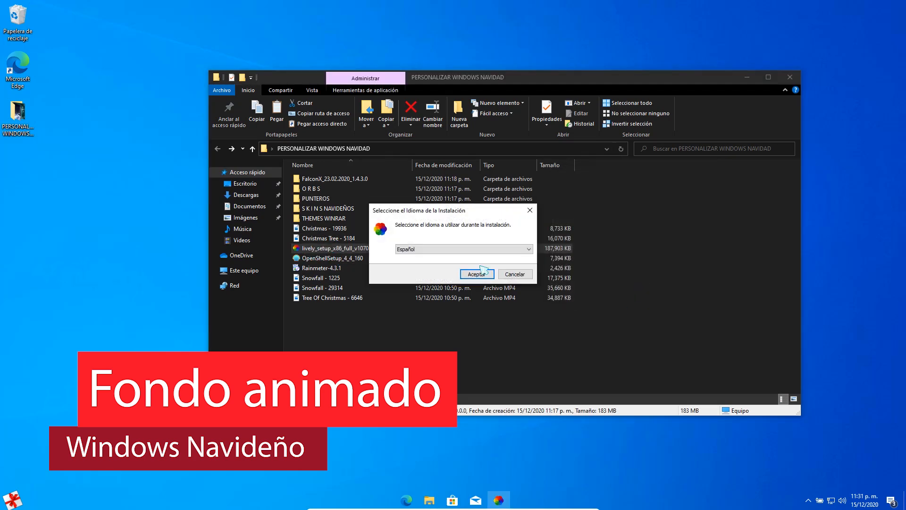
pyautogui.click(491, 274)
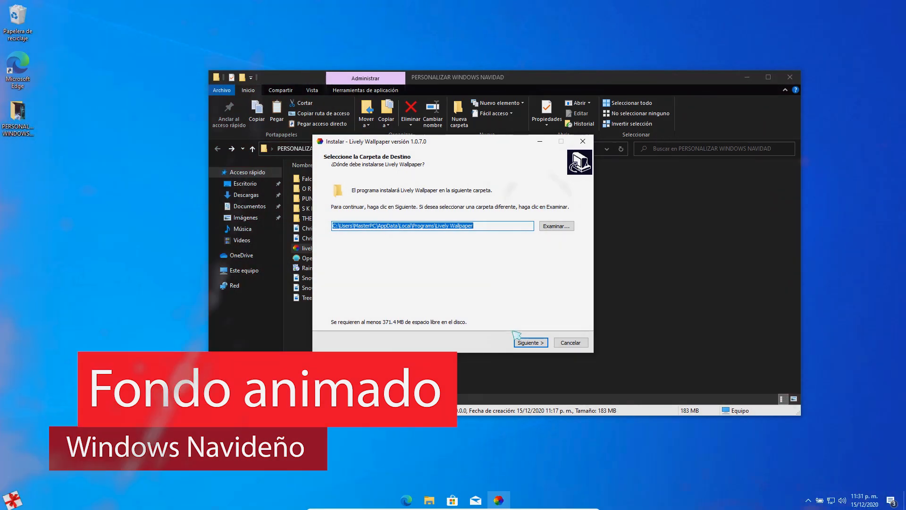
pyautogui.click(532, 342)
pyautogui.click(531, 342)
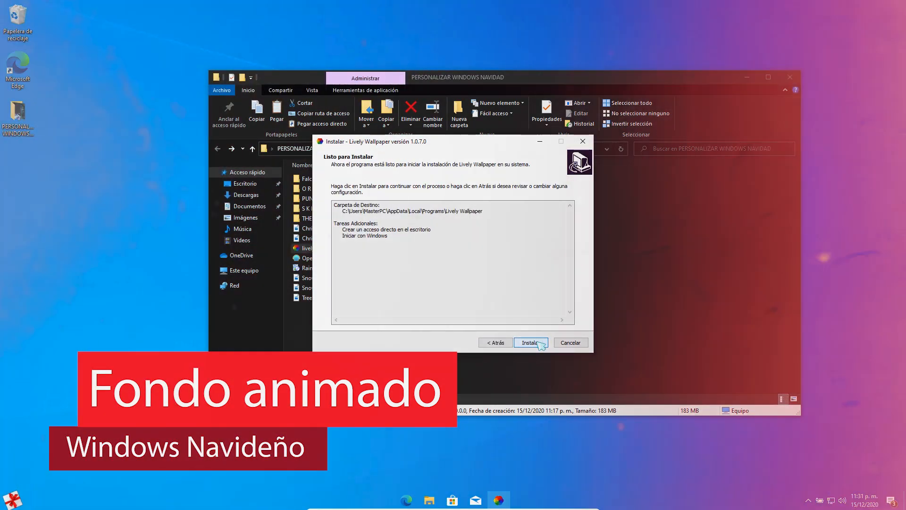
pyautogui.click(532, 342)
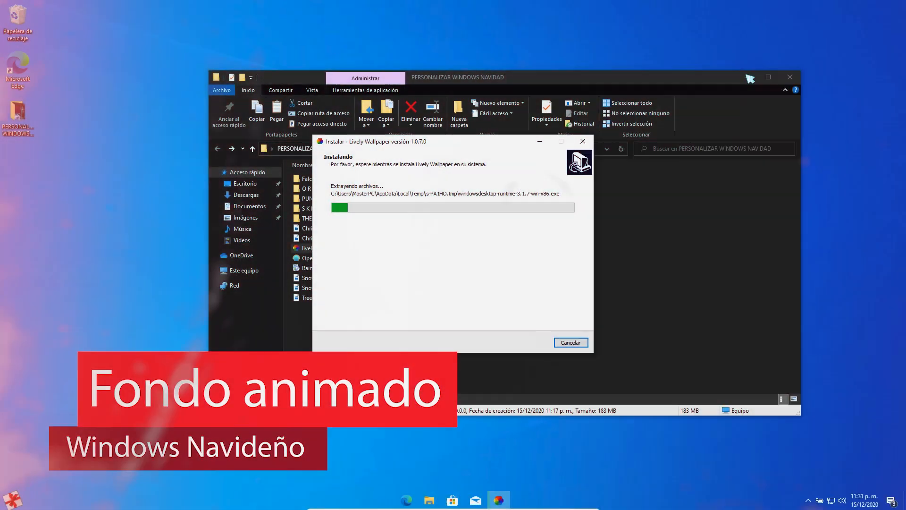
# Install the Microsoft Visual C++ 2015-2019 Redistributable (x86) and finish the Lively Wallpaper setup with the option to run the program.
pyautogui.click(747, 76)
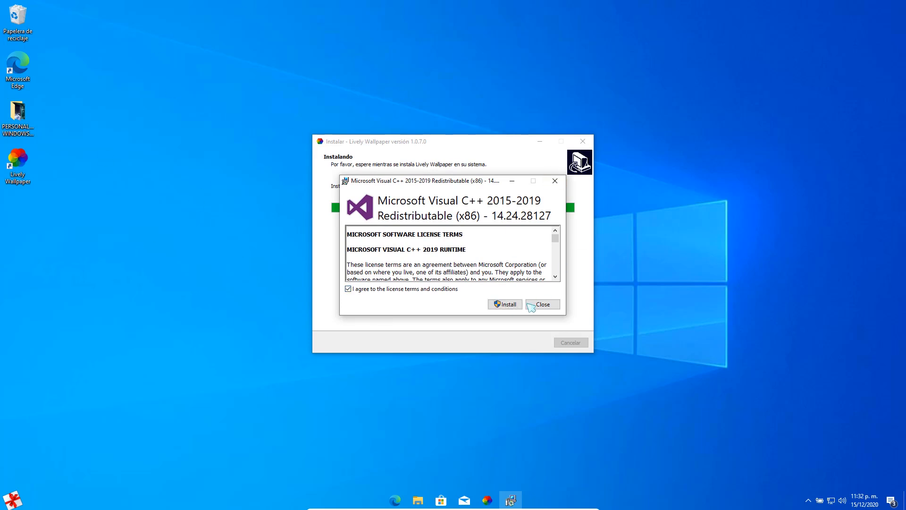
pyautogui.click(508, 305)
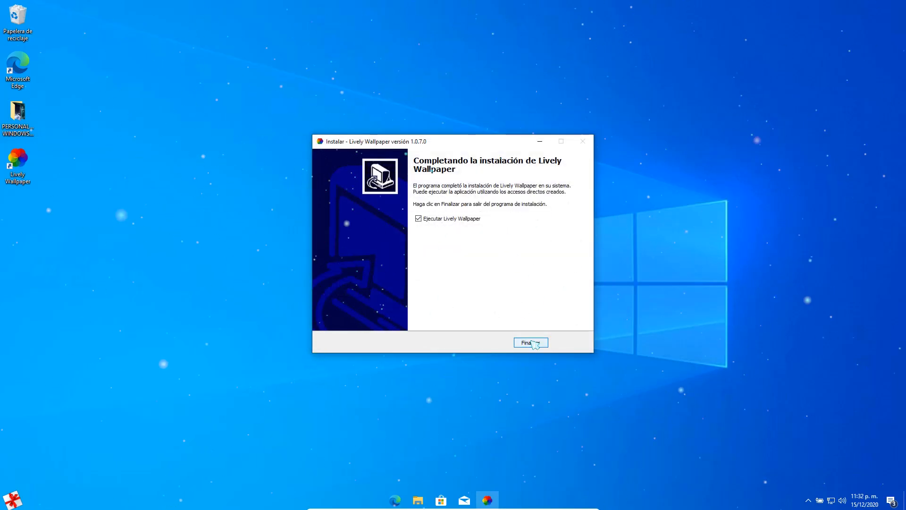
pyautogui.click(532, 344)
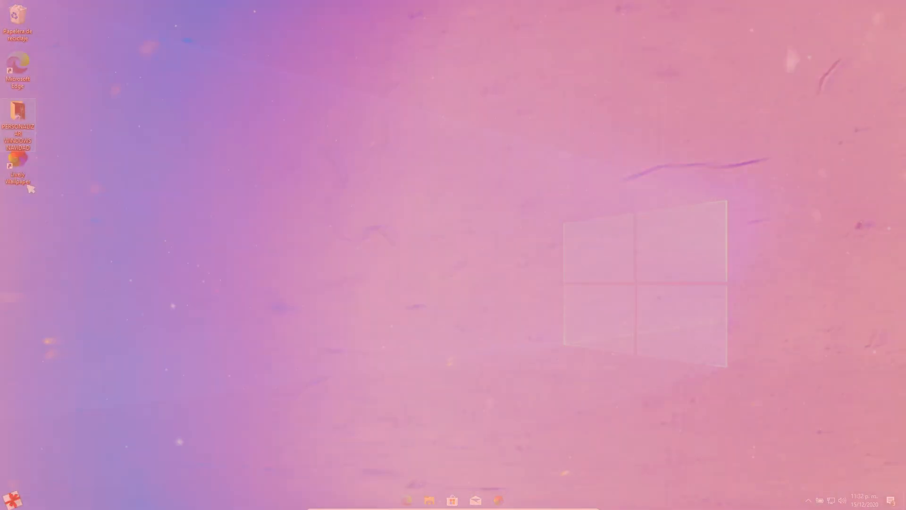
# Add the Snowfall - 29314 video to the Lively Wallpaper library as the desktop background, dismiss the update notice and minimize the program.
pyautogui.doubleClick(28, 185)
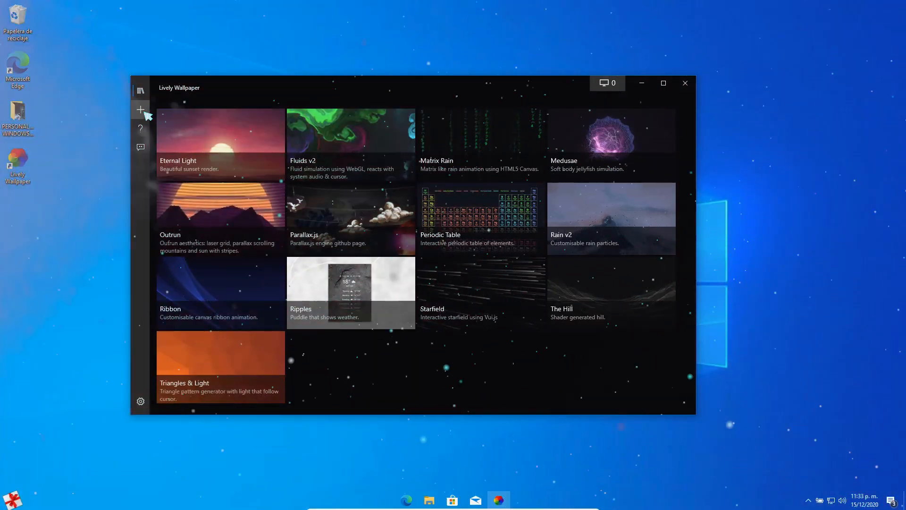
pyautogui.click(144, 111)
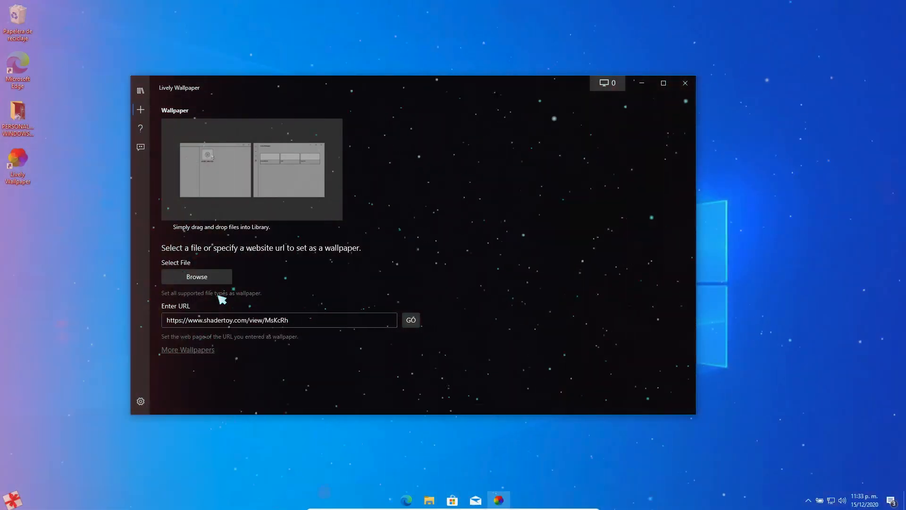
pyautogui.click(198, 276)
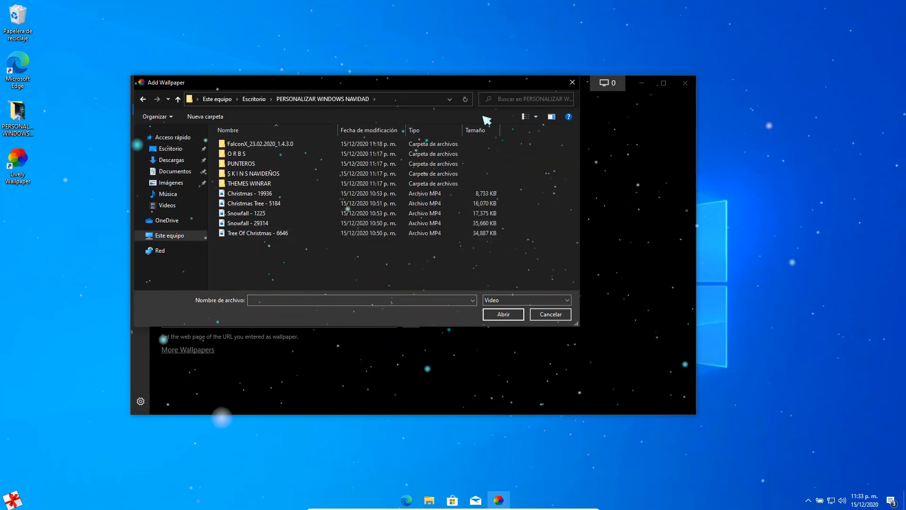
pyautogui.click(537, 117)
pyautogui.click(572, 69)
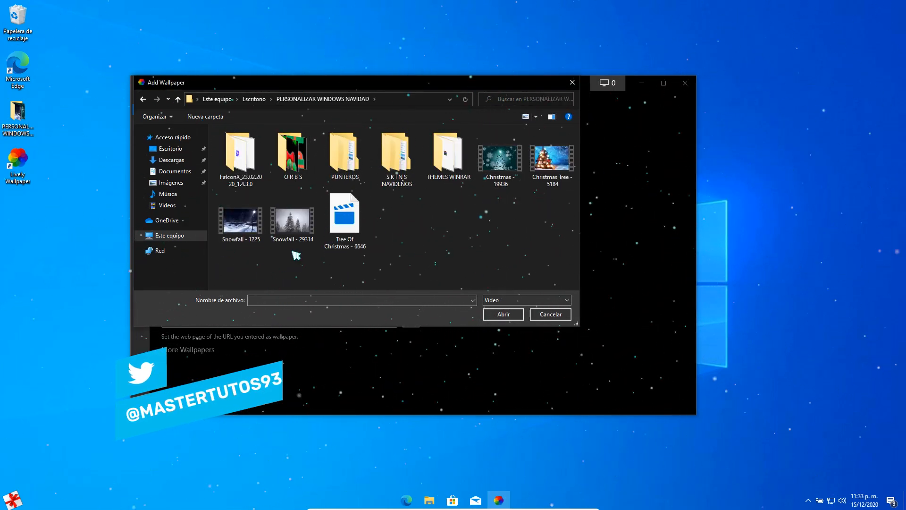
pyautogui.doubleClick(300, 228)
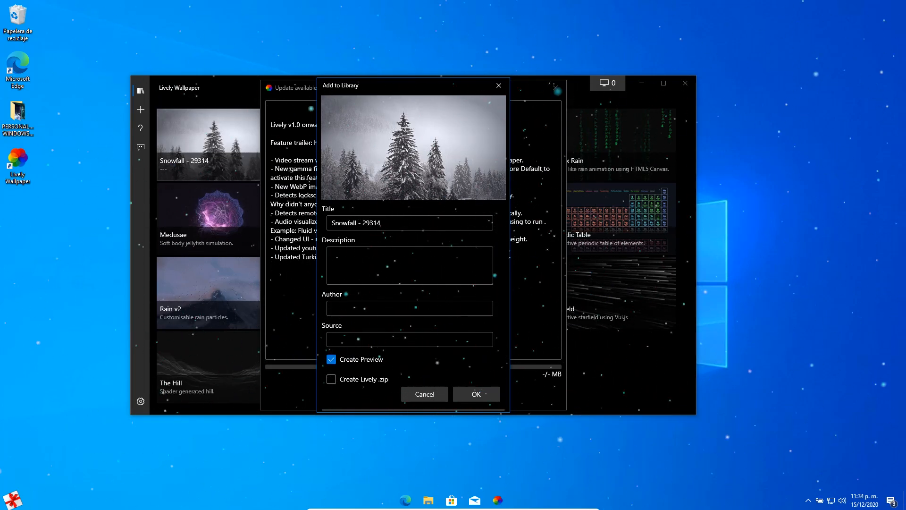
pyautogui.moveTo(393, 88); pyautogui.dragTo(525, 99)
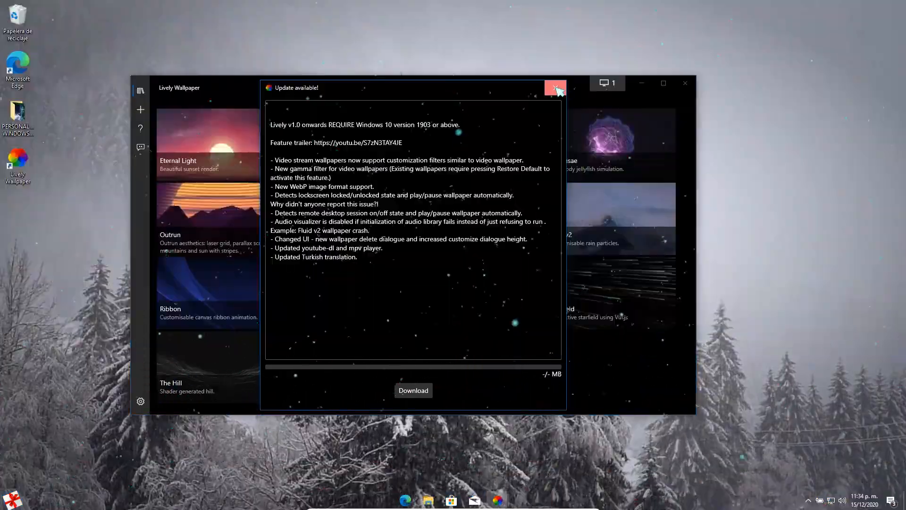
pyautogui.click(555, 88)
pyautogui.click(642, 83)
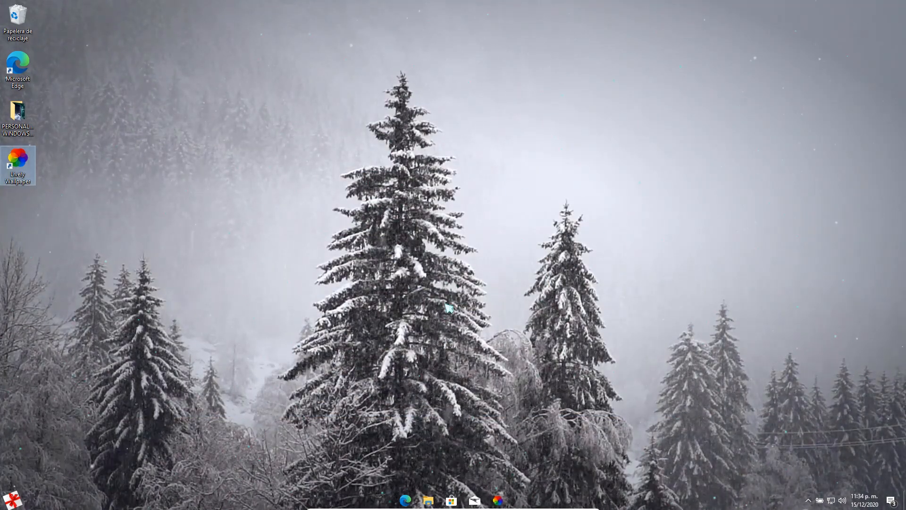
# Check how the Start menu and the desktop look over the Snowfall - 29314 background.
pyautogui.click(13, 500)
pyautogui.click(522, 214)
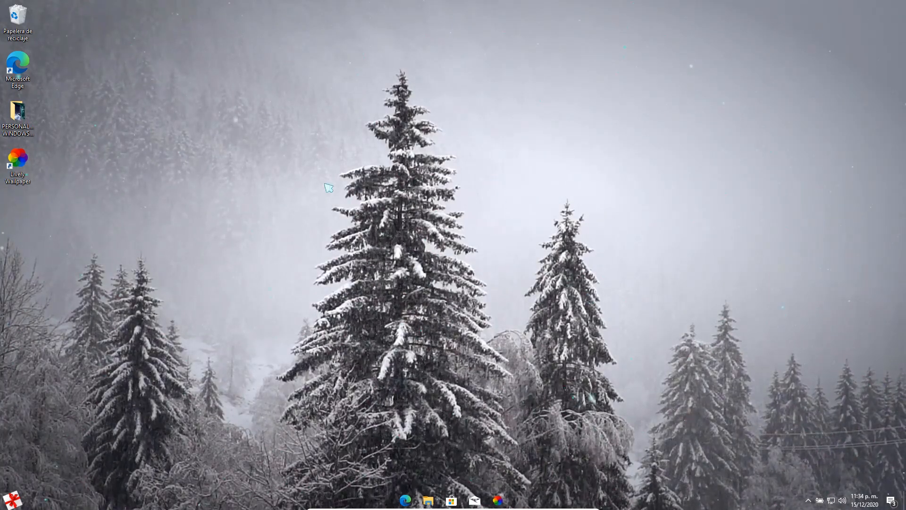
pyautogui.moveTo(255, 101); pyautogui.dragTo(802, 302)
pyautogui.moveTo(619, 89); pyautogui.dragTo(689, 429)
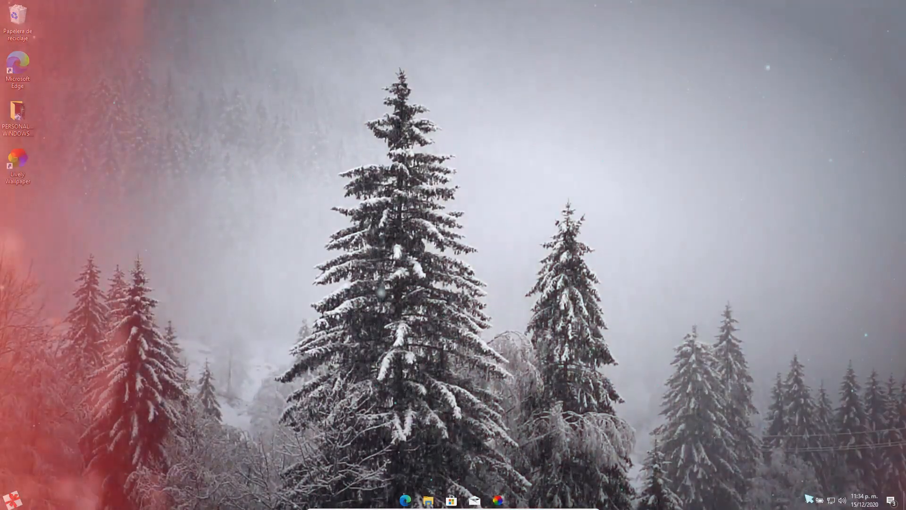
# Reopen Lively Wallpaper, add the Christmas Tree - 5184 video as the animated background and minimize the program.
pyautogui.click(808, 499)
pyautogui.doubleClick(818, 482)
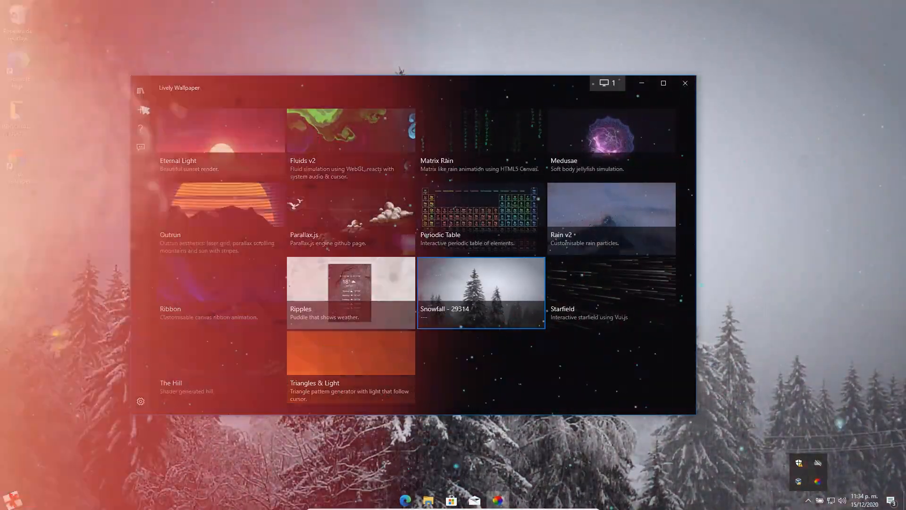
pyautogui.click(141, 110)
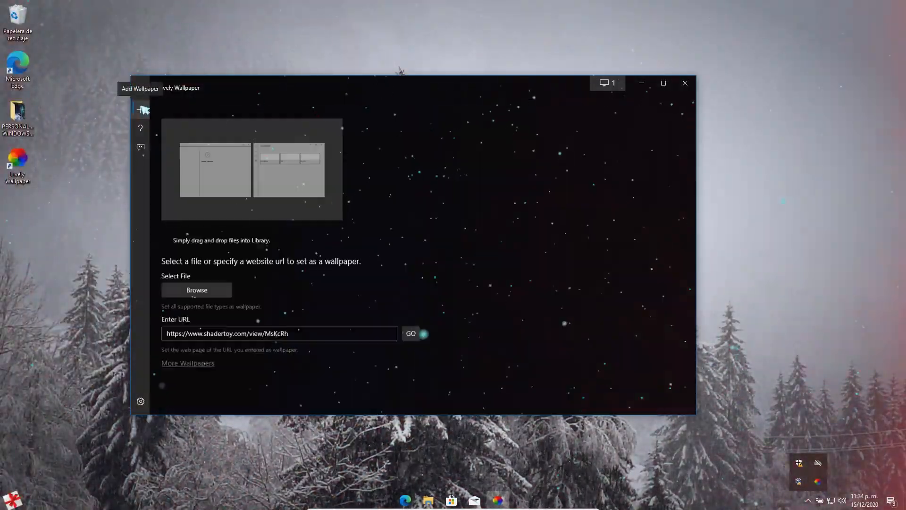
pyautogui.click(200, 278)
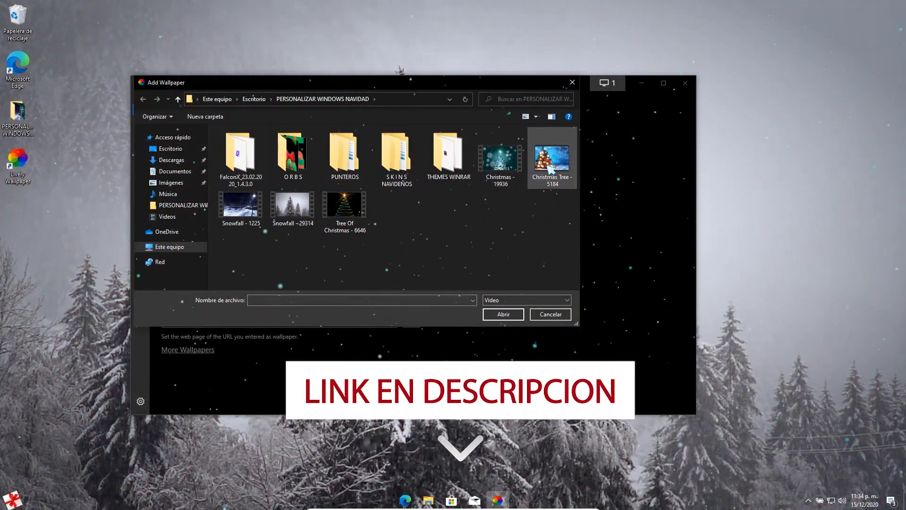
pyautogui.doubleClick(551, 168)
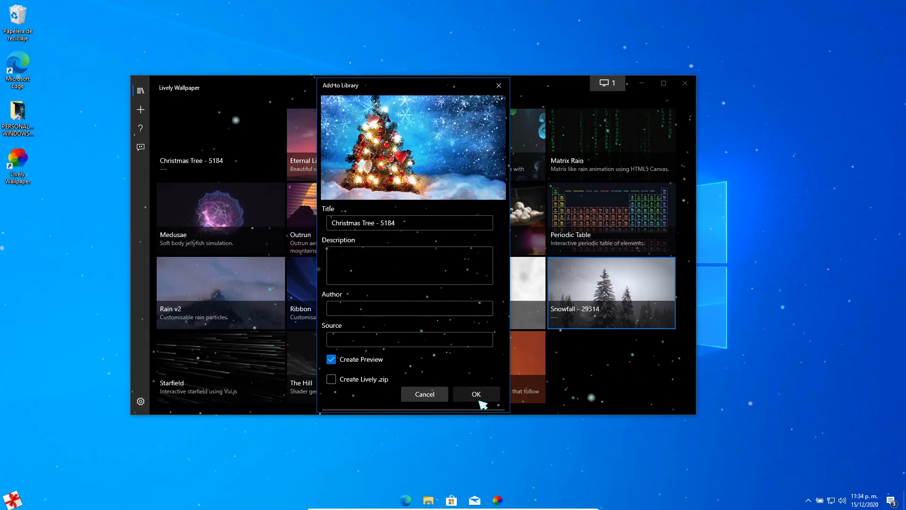
pyautogui.click(479, 395)
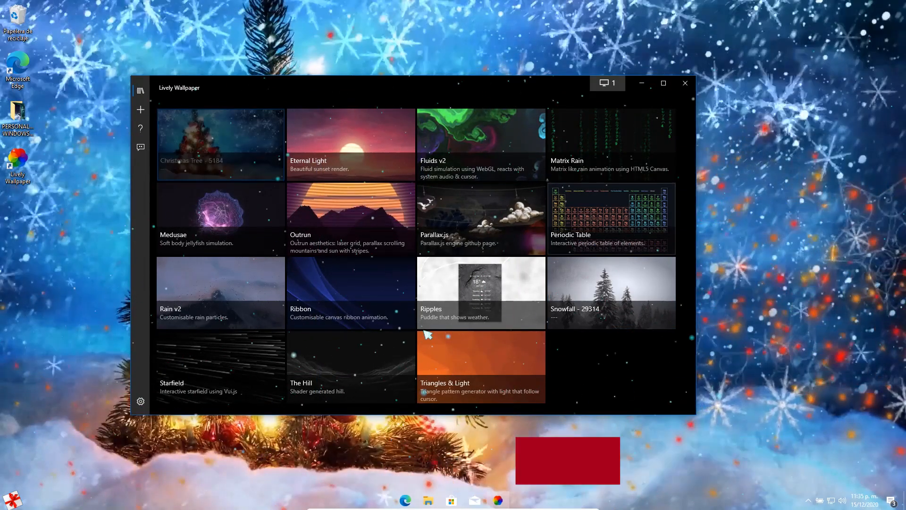
pyautogui.click(641, 83)
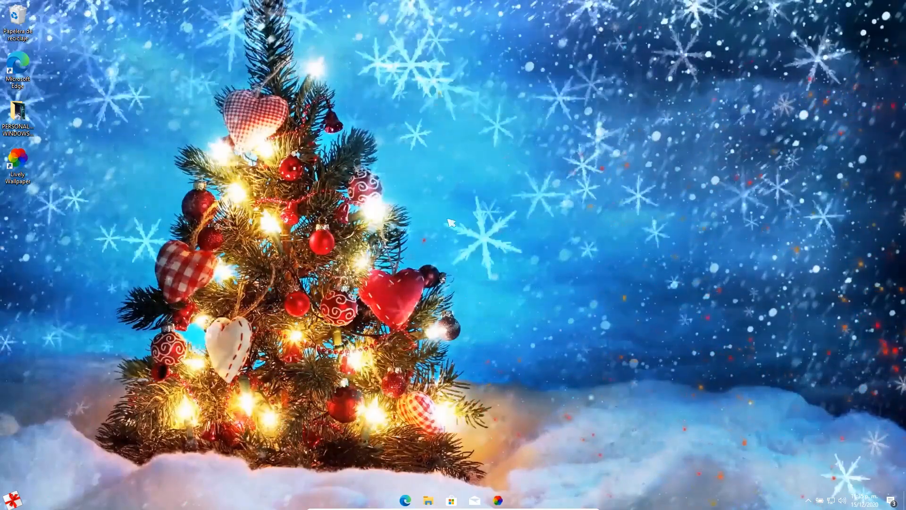
# View the Christmas Tree - 5184 background on the desktop with the Start menu opened and closed.
pyautogui.click(12, 500)
pyautogui.click(590, 99)
pyautogui.moveTo(396, 1); pyautogui.dragTo(735, 364)
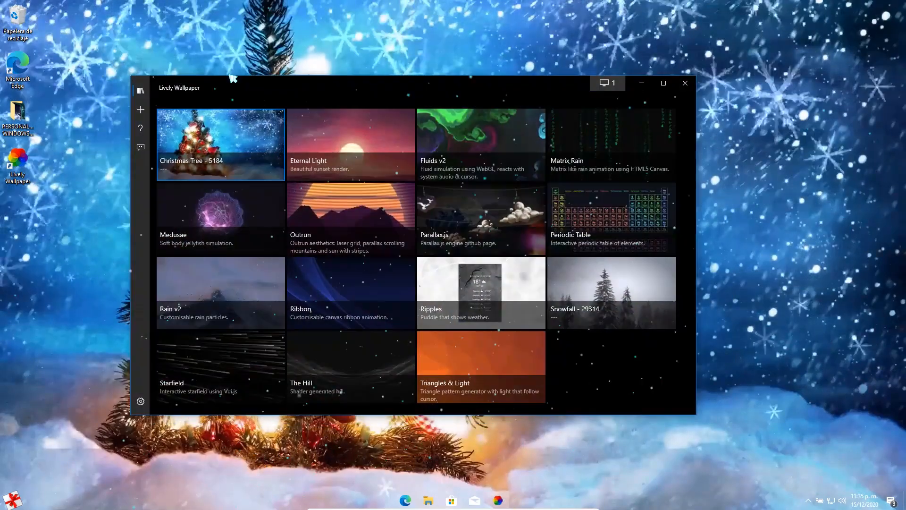
# Add the Snowfall - 1225 video to Lively Wallpaper as the animated background and close the program window.
pyautogui.scroll(-3, 422, 344)
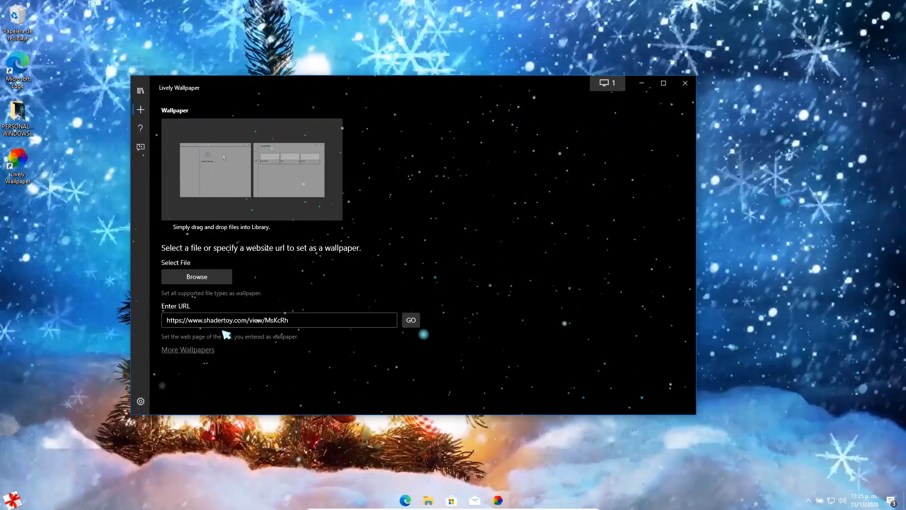
pyautogui.click(202, 279)
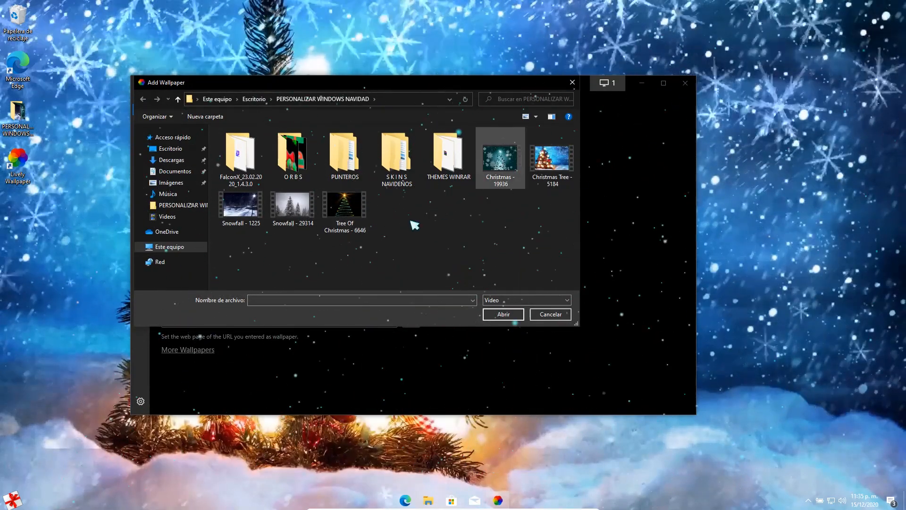
pyautogui.click(238, 208)
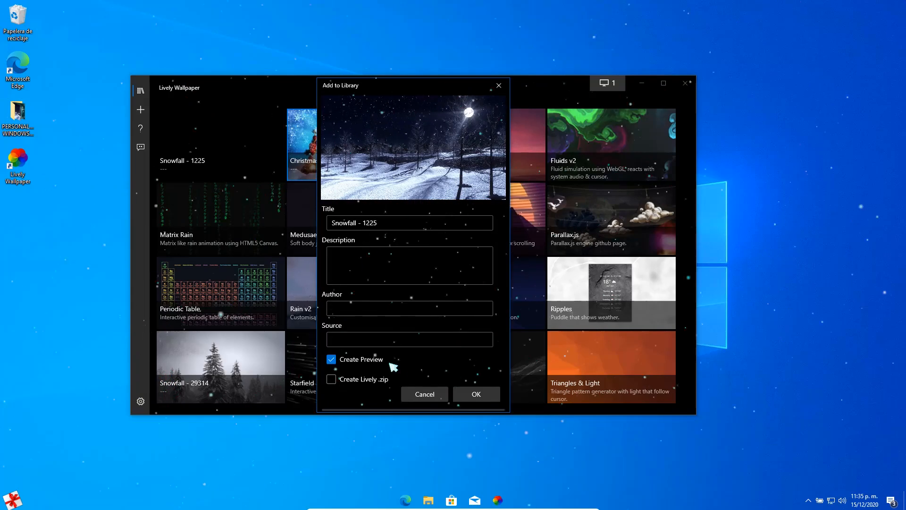
pyautogui.click(488, 395)
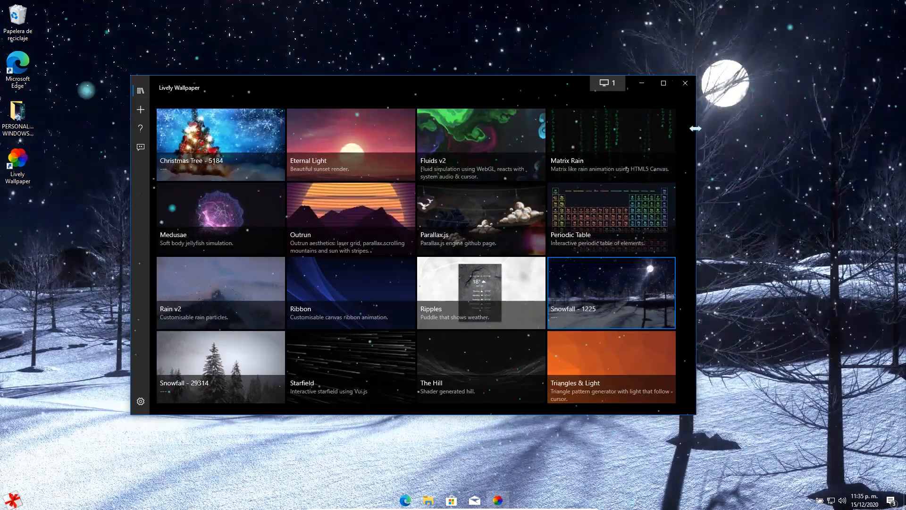
pyautogui.click(692, 85)
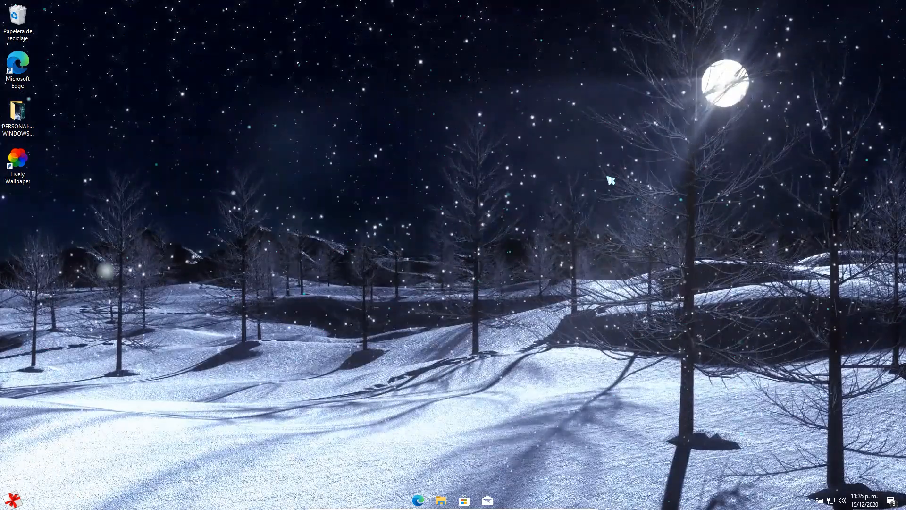
# Install Rainmeter-4.3.1 from the PERSONALIZAR WINDOWS NAVIDAD folder in its 64-bit version, with launch at startup, and run it on finishing.
pyautogui.doubleClick(18, 113)
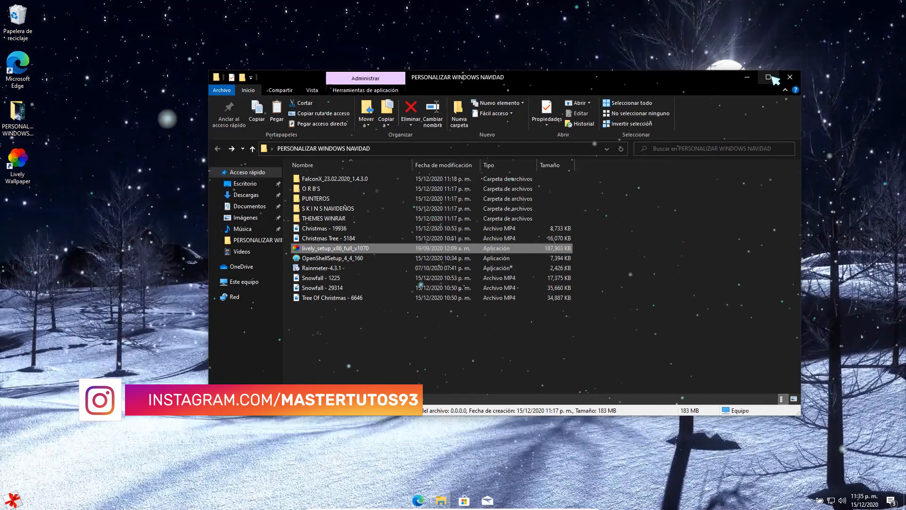
pyautogui.click(769, 78)
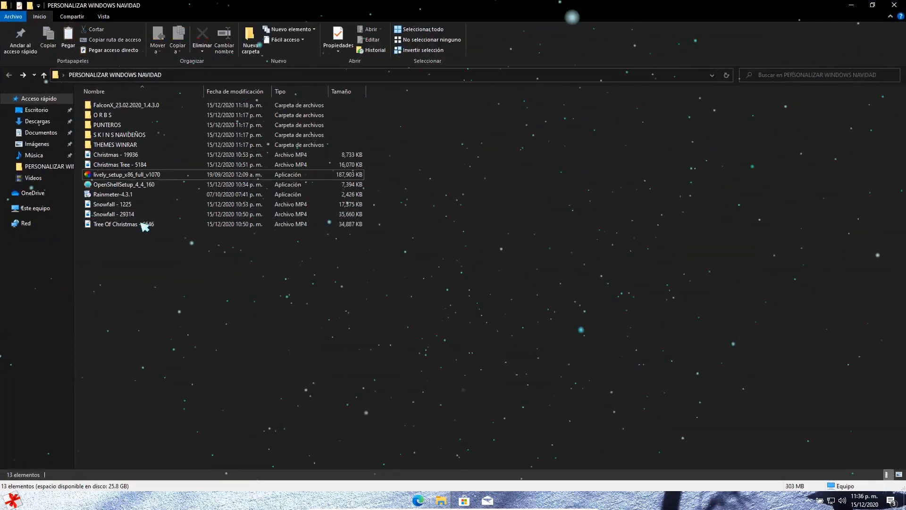
pyautogui.doubleClick(121, 195)
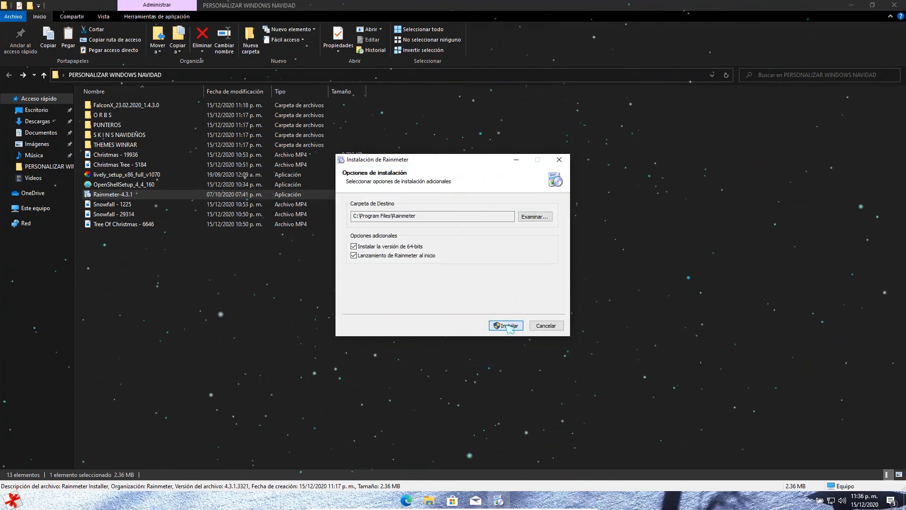
pyautogui.click(510, 326)
pyautogui.click(429, 315)
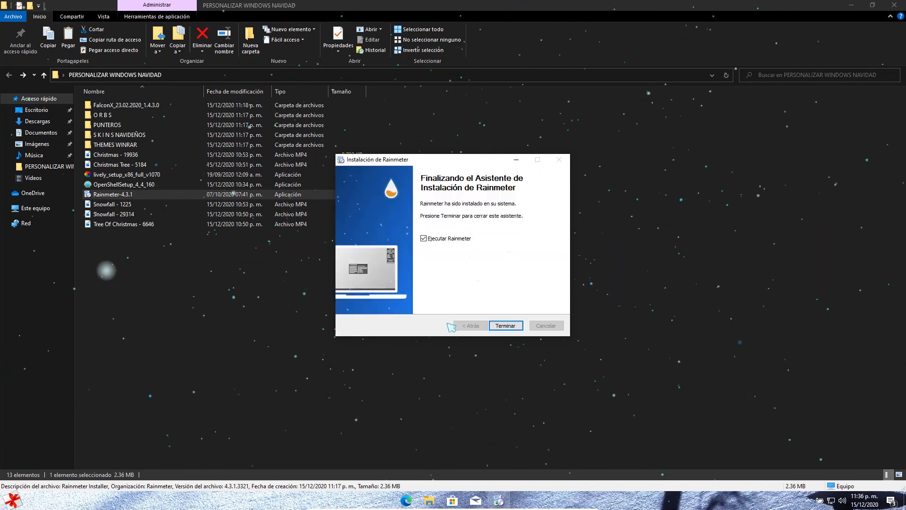
pyautogui.click(512, 329)
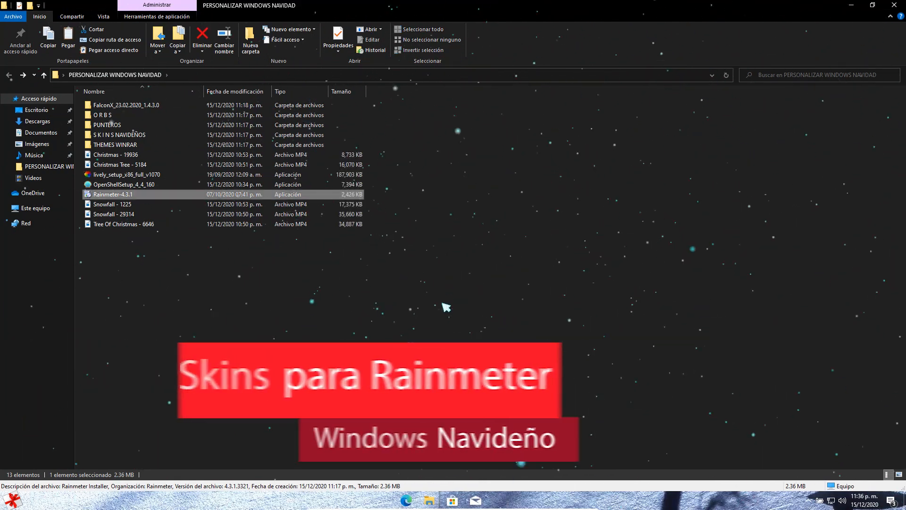
# Restore and minimize the folder window, and remove the Rainmeter welcome skin from the desktop.
pyautogui.doubleClick(793, 6)
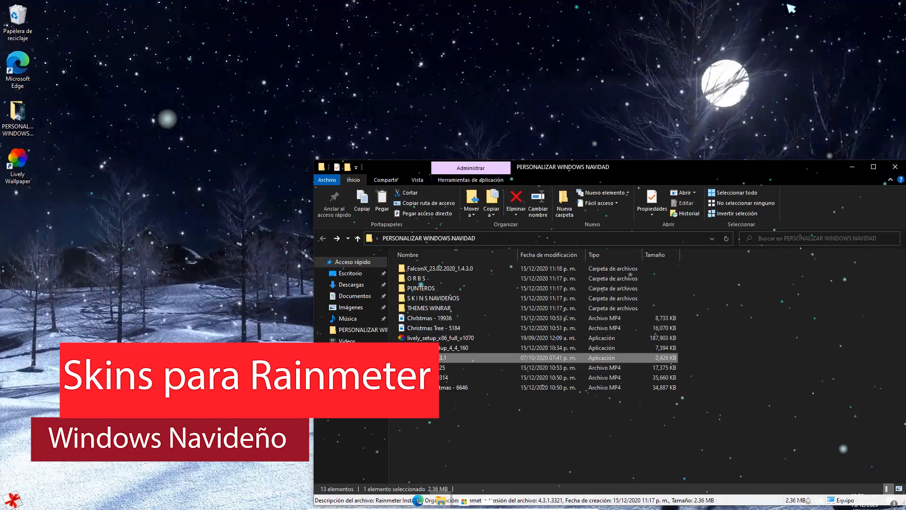
pyautogui.moveTo(679, 170); pyautogui.dragTo(420, 107)
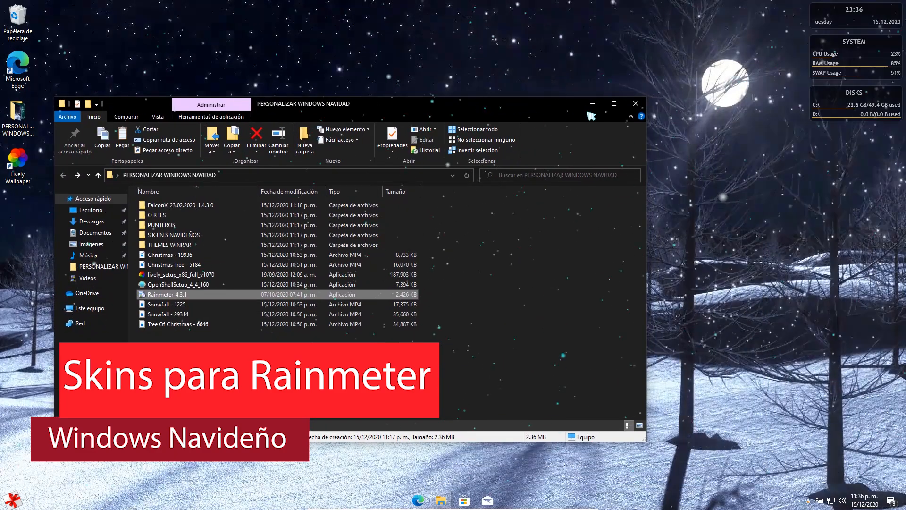
pyautogui.click(597, 106)
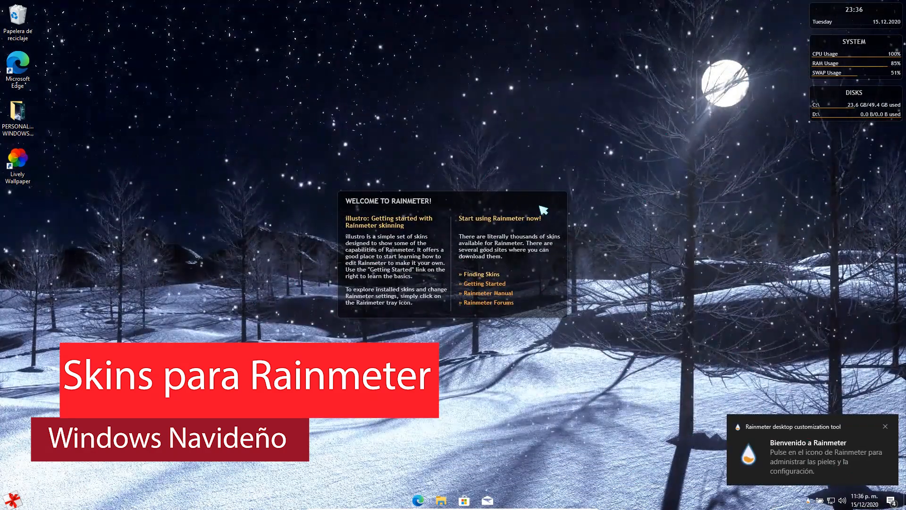
pyautogui.rightClick(541, 207)
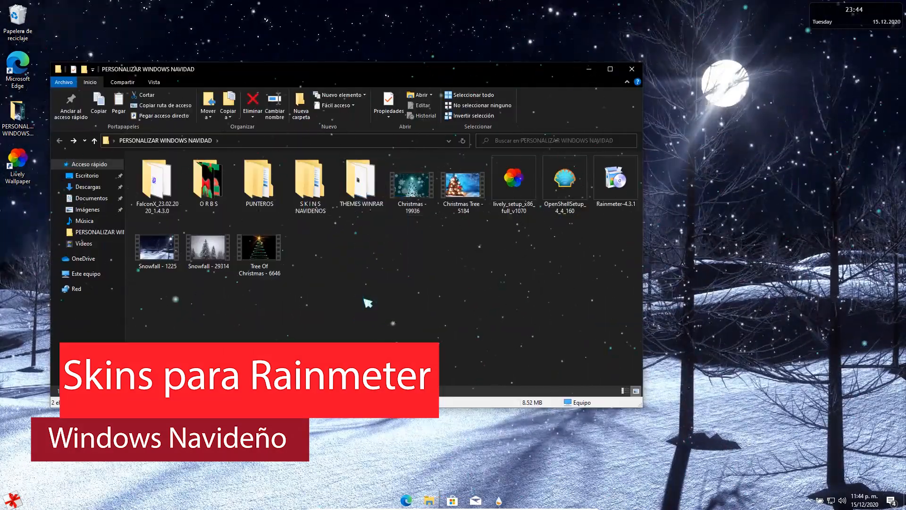
# Look at the skin folders inside S K I N S NAVIDEÑOS, return to the main folder and copy the S K I N S NAVIDEÑOS folder.
pyautogui.doubleClick(310, 184)
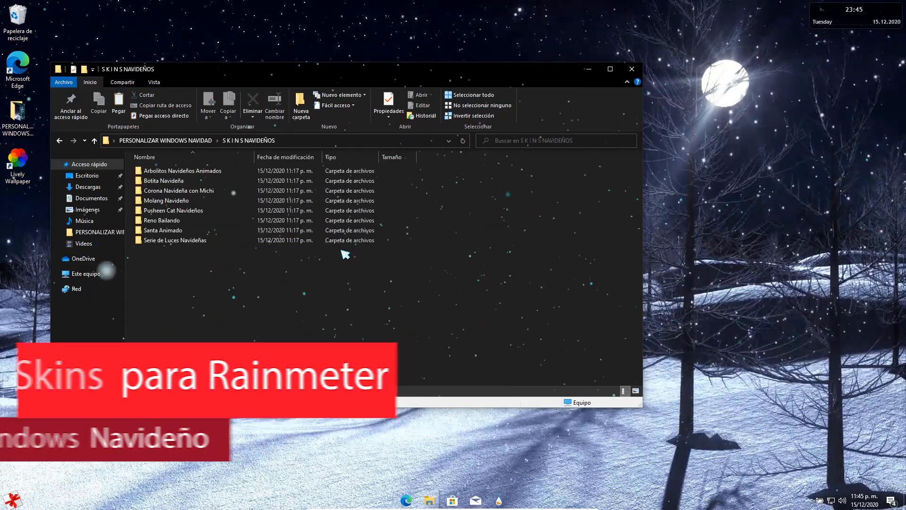
pyautogui.moveTo(281, 284); pyautogui.dragTo(236, 200)
pyautogui.hotkey('alt', 'Left')
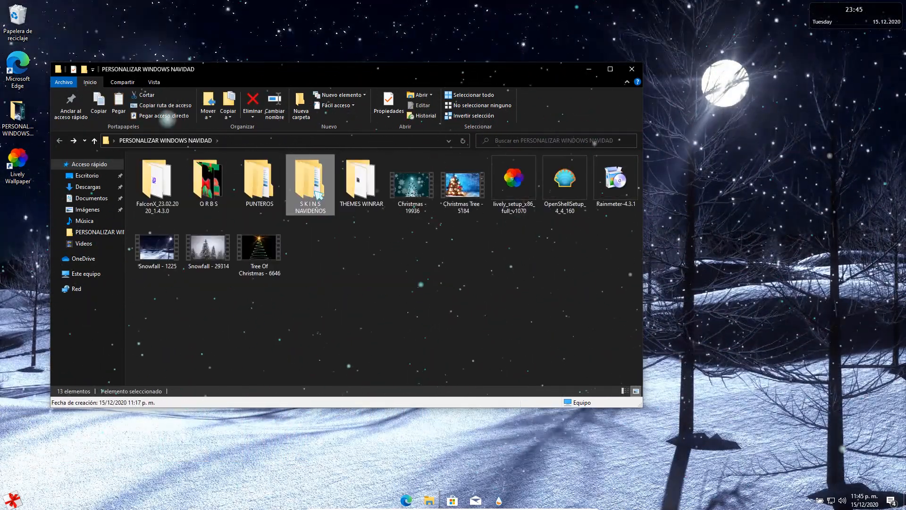
pyautogui.rightClick(315, 192)
pyautogui.click(357, 365)
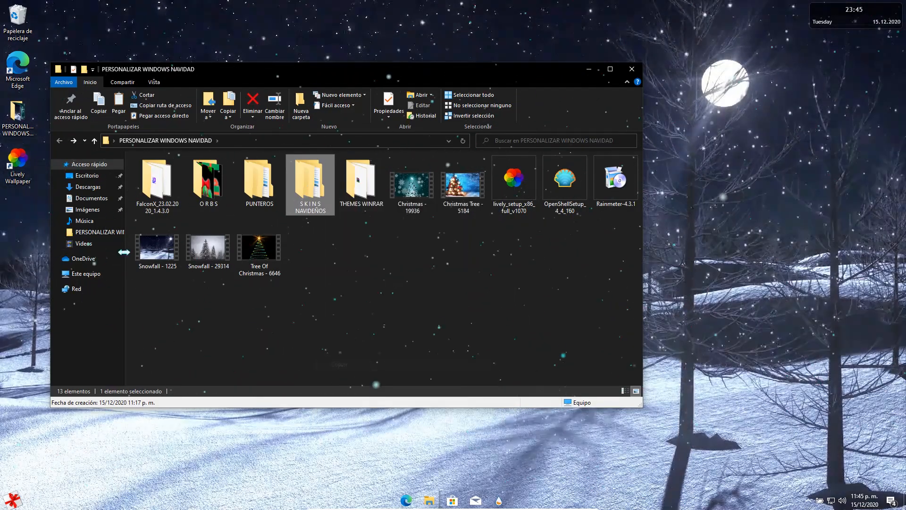
# Open Rainmeter's Skins folder in Documentos, look at its contents and close the window.
pyautogui.click(90, 198)
pyautogui.doubleClick(154, 172)
pyautogui.doubleClick(154, 171)
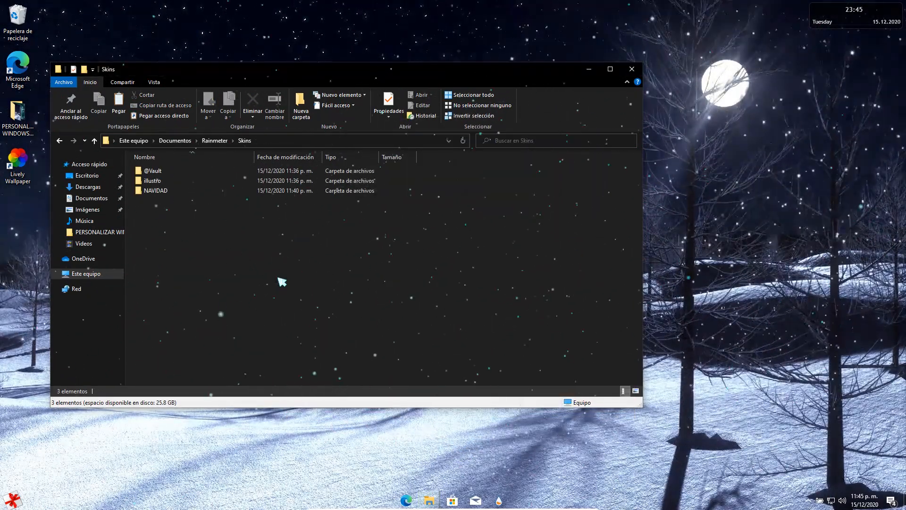
pyautogui.click(631, 68)
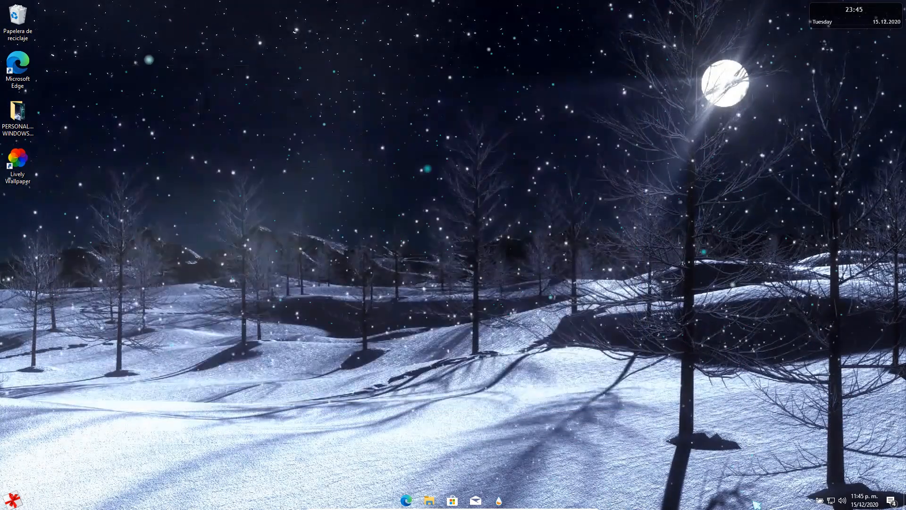
# Load the Arbolito con Pusheen cat.ini skin from the Arbol group and place the tree just above the Start orb on the desktop.
pyautogui.click(807, 500)
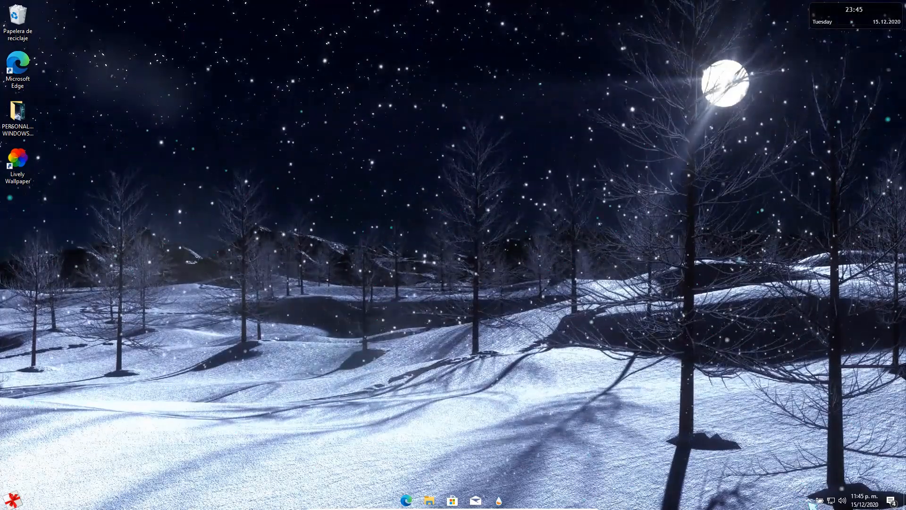
pyautogui.click(812, 501)
pyautogui.rightClick(811, 482)
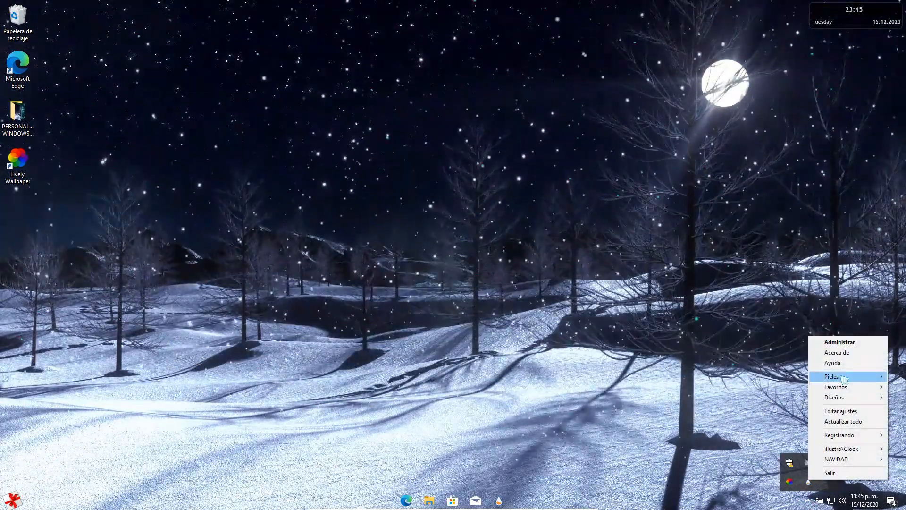
pyautogui.moveTo(844, 379)
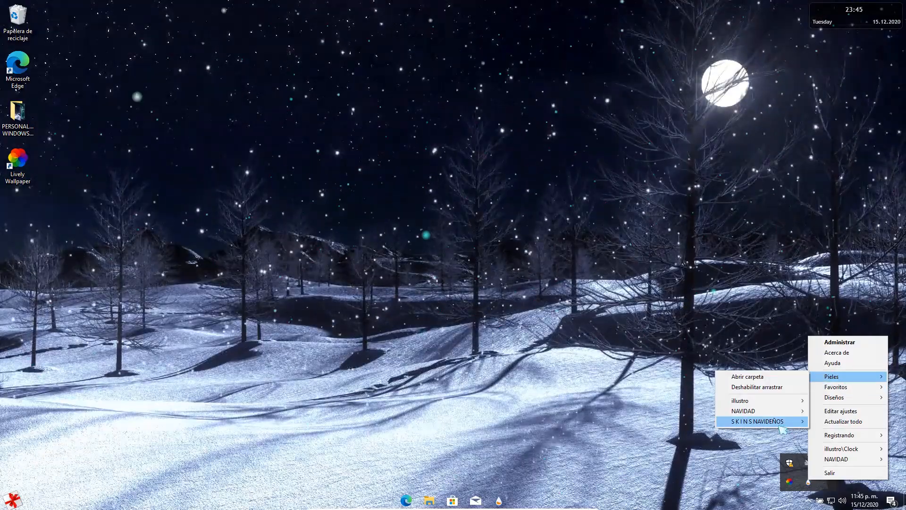
pyautogui.moveTo(782, 427)
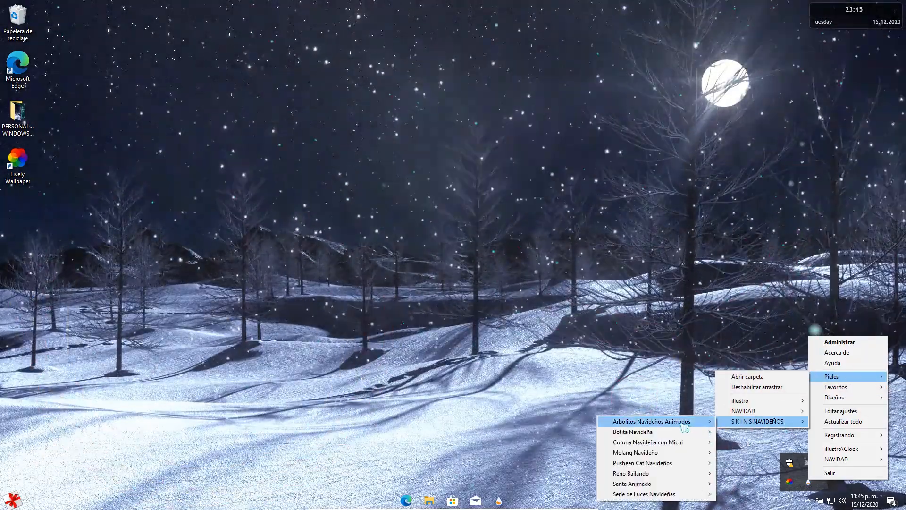
pyautogui.moveTo(685, 425)
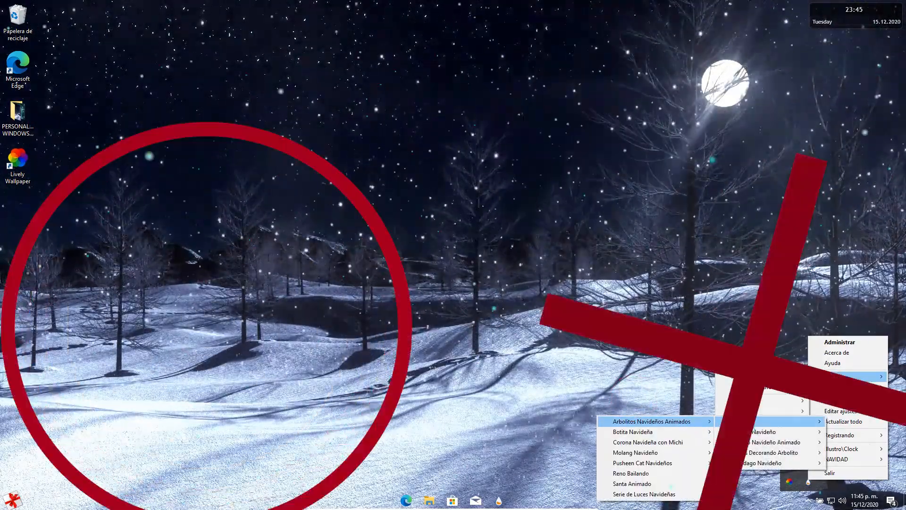
pyautogui.moveTo(749, 425)
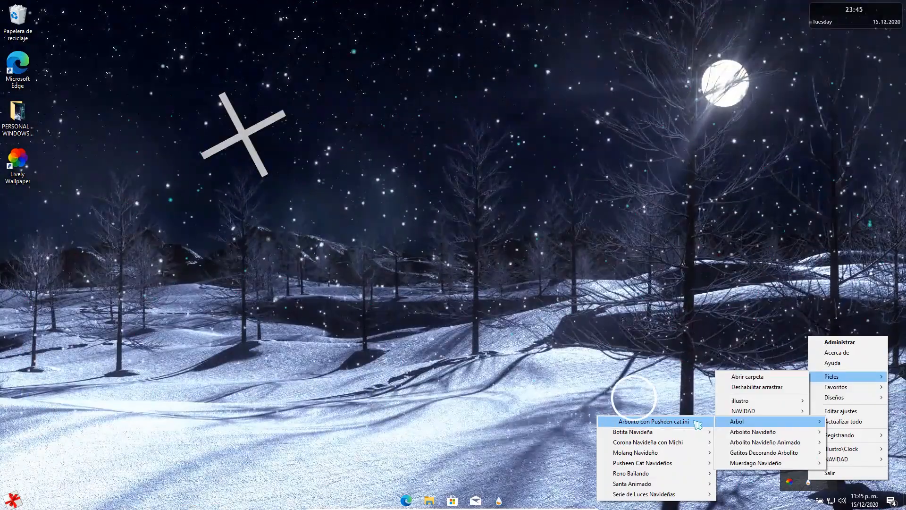
pyautogui.click(697, 423)
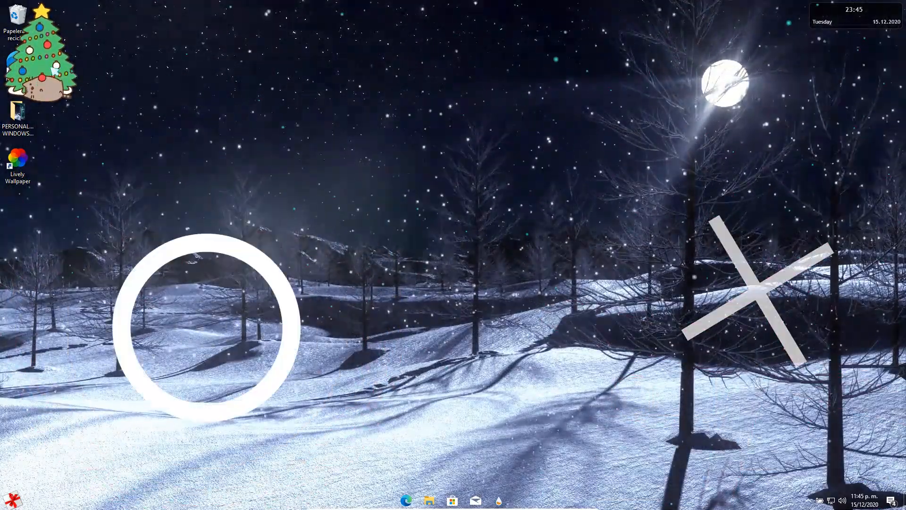
pyautogui.moveTo(88, 143); pyautogui.dragTo(37, 456)
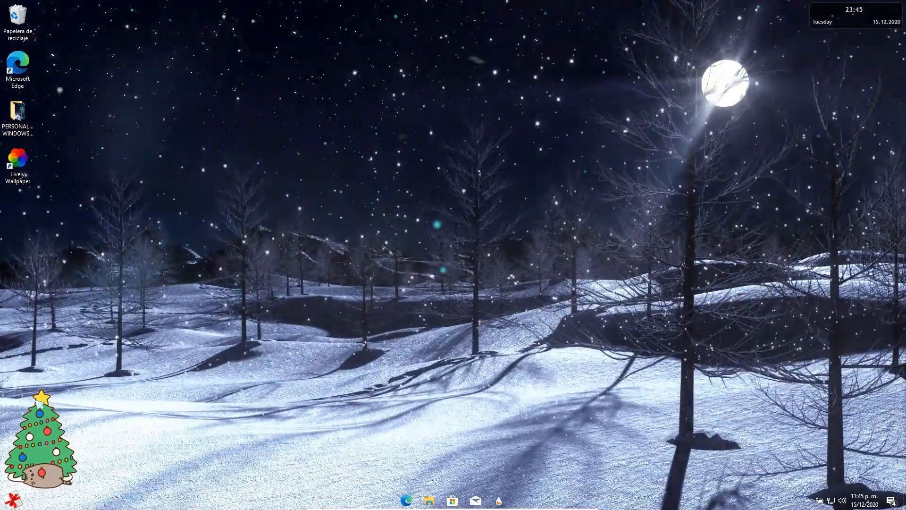
pyautogui.moveTo(39, 402); pyautogui.dragTo(42, 355)
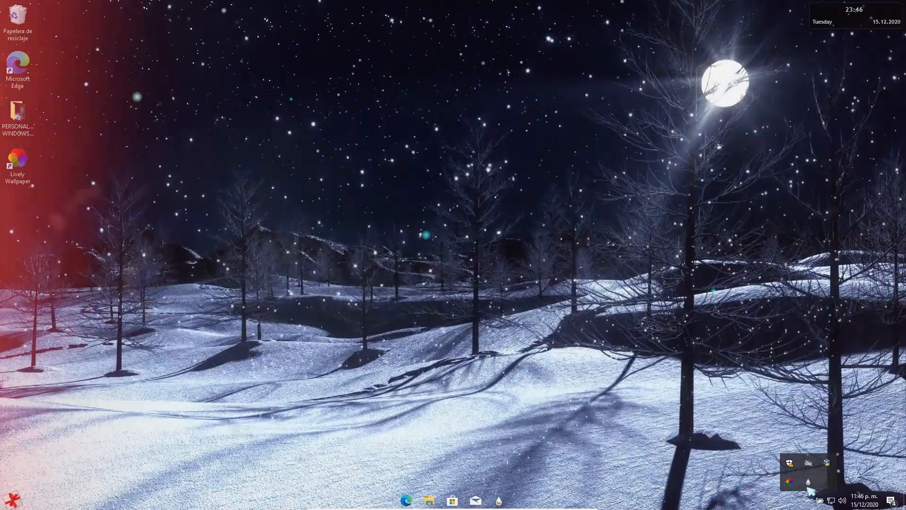
# Load the Arbolito Navideño skin from Arbolitos Navideños Animados and place the tree just below the desktop clock.
pyautogui.rightClick(789, 462)
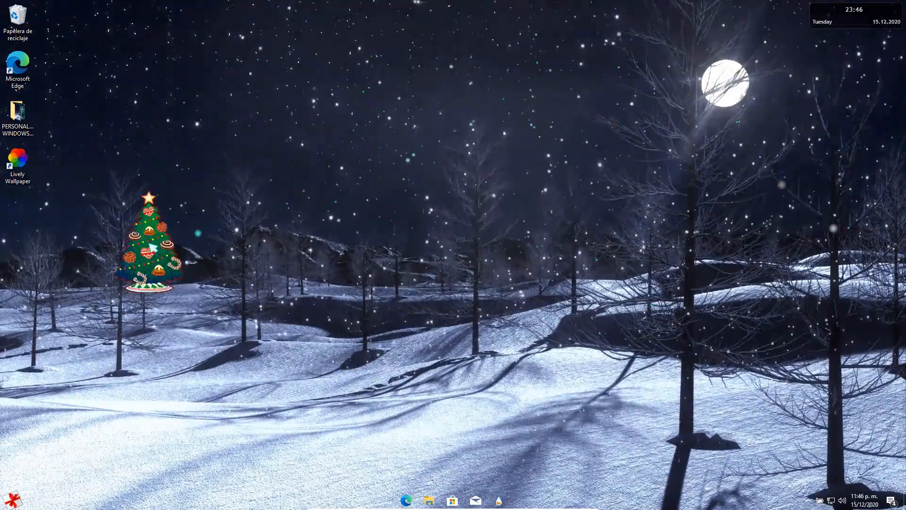
pyautogui.moveTo(152, 246); pyautogui.dragTo(283, 356)
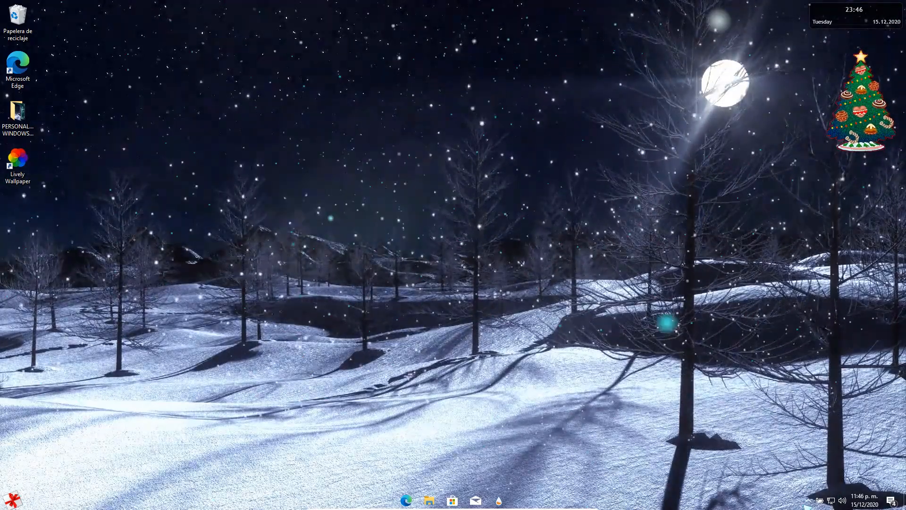
pyautogui.click(810, 501)
pyautogui.rightClick(810, 486)
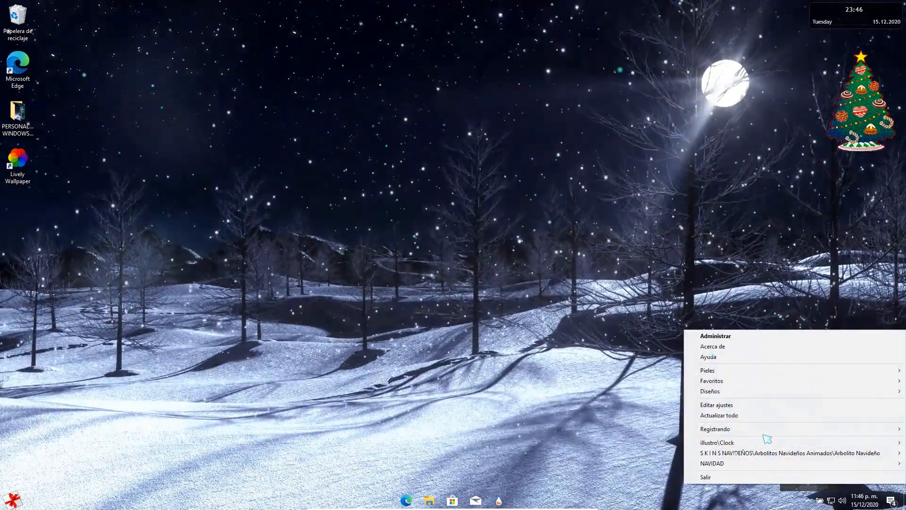
pyautogui.click(810, 485)
pyautogui.click(809, 502)
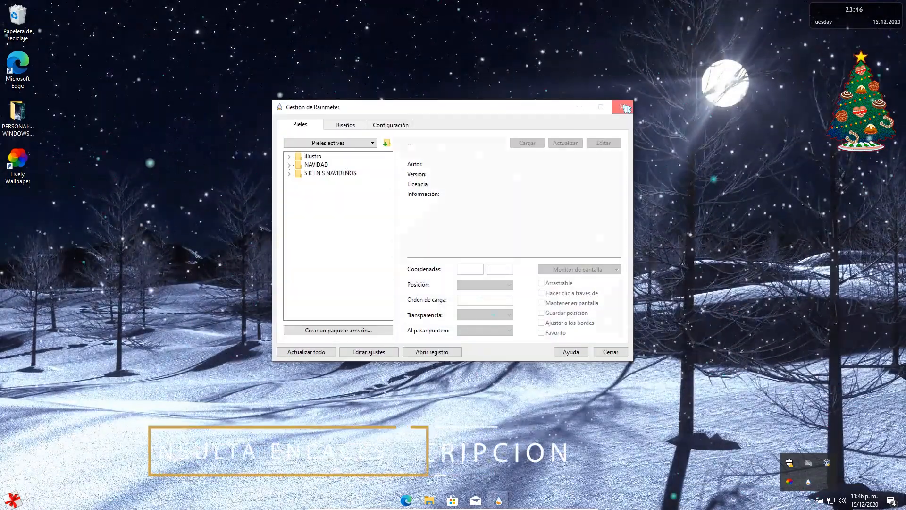
pyautogui.rightClick(793, 481)
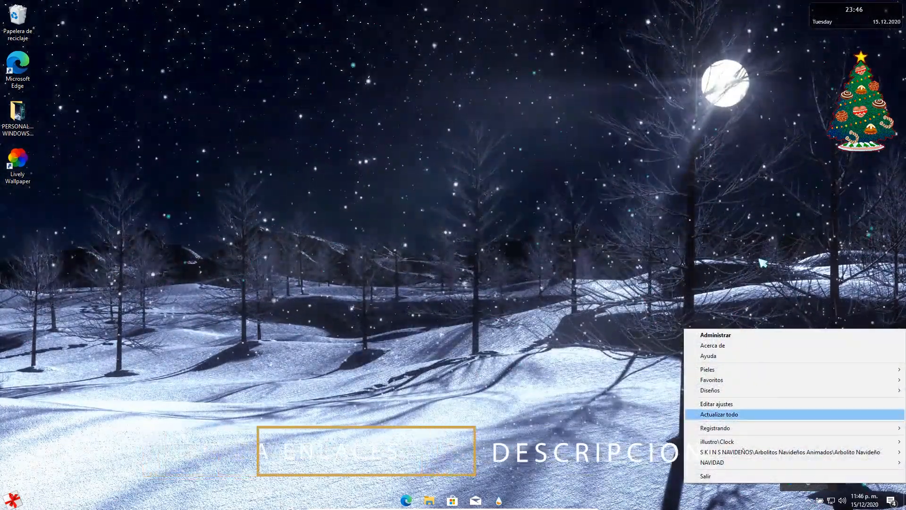
pyautogui.click(803, 415)
# Load Luces Navideñas.ini from Luces de Colores 1 in Serie de Luces Navideñas and place the light string beside the Recycle Bin icon.
pyautogui.click(812, 500)
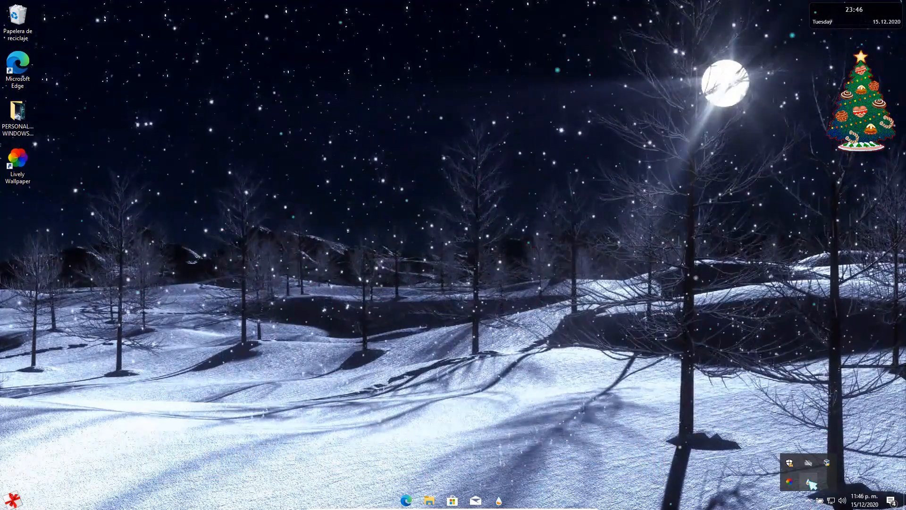
pyautogui.rightClick(811, 482)
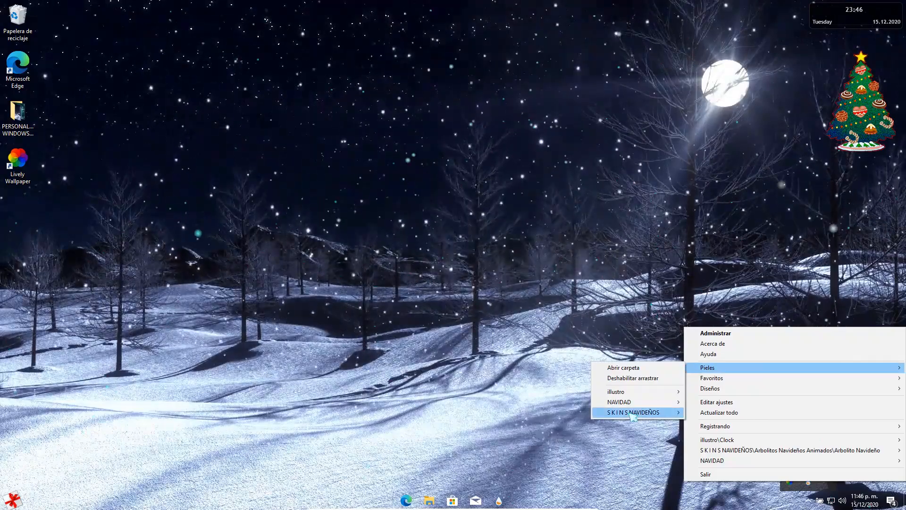
pyautogui.moveTo(632, 414)
pyautogui.moveTo(750, 423)
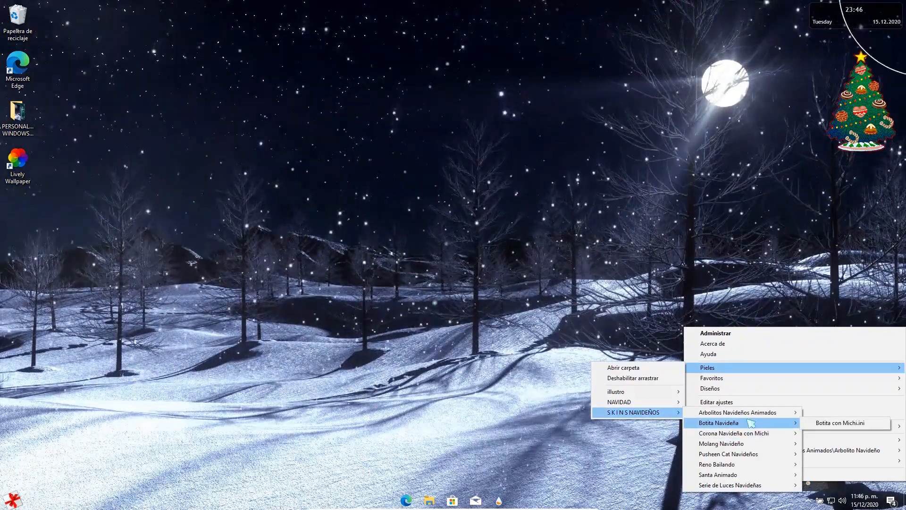
pyautogui.moveTo(745, 484)
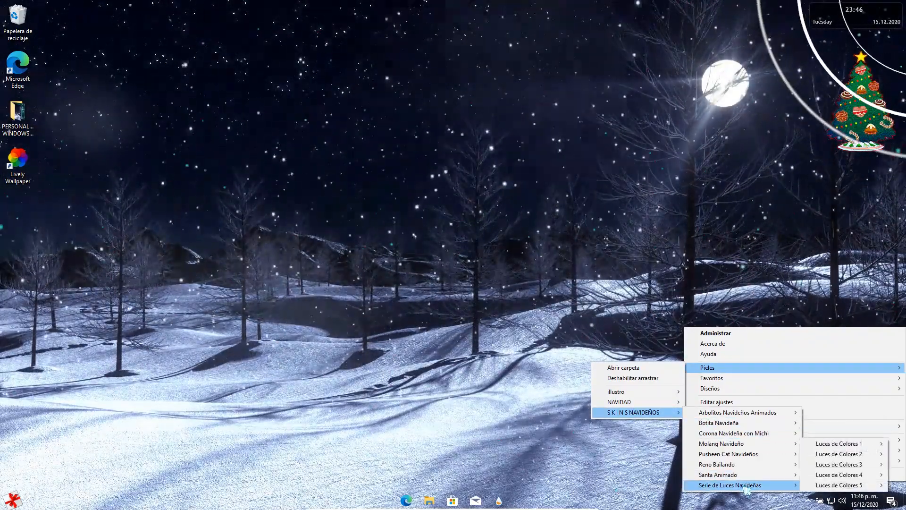
pyautogui.moveTo(857, 449)
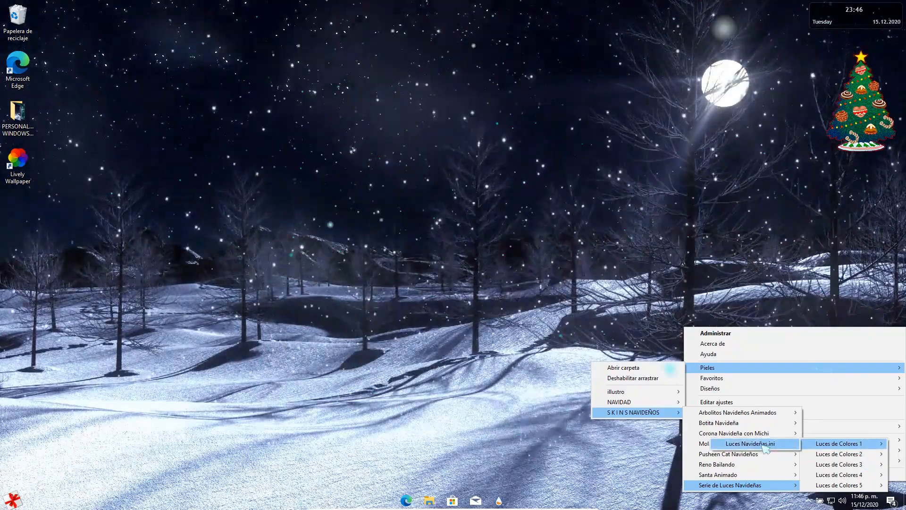
pyautogui.click(764, 446)
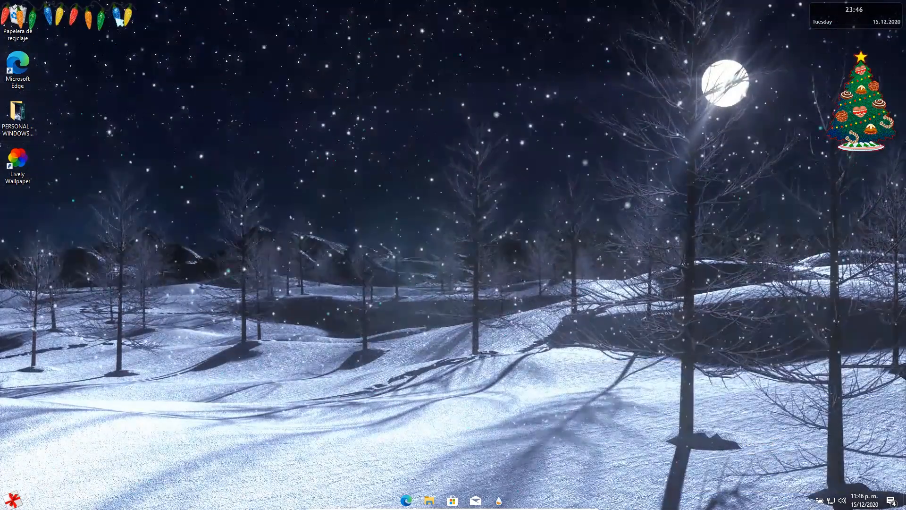
pyautogui.moveTo(77, 6); pyautogui.dragTo(137, 54)
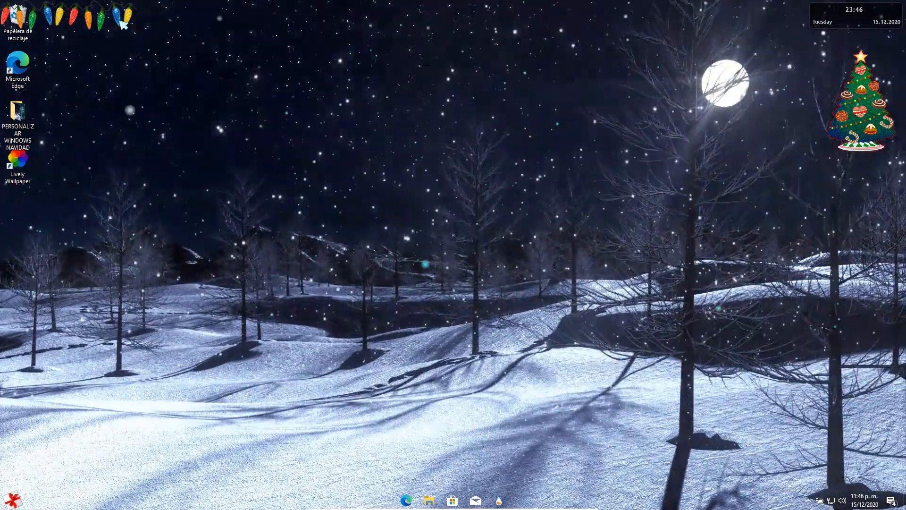
pyautogui.moveTo(123, 24); pyautogui.dragTo(166, 36)
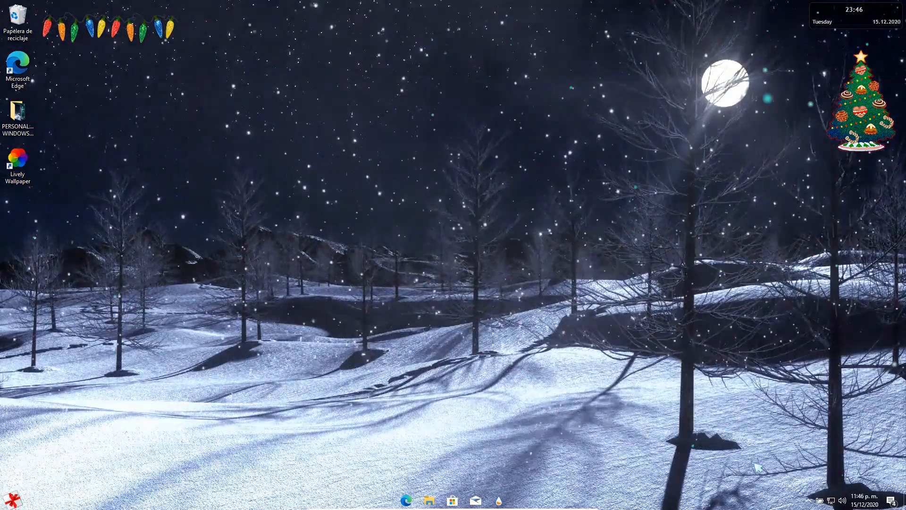
# Load Luces Navideñas.ini from Luces de Colores 2 and join this light string to the end of the first one.
pyautogui.click(809, 501)
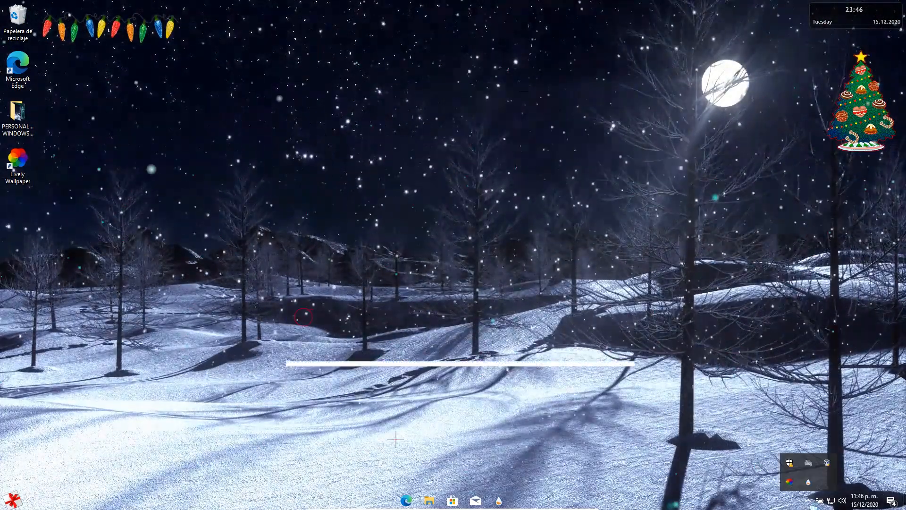
pyautogui.rightClick(807, 485)
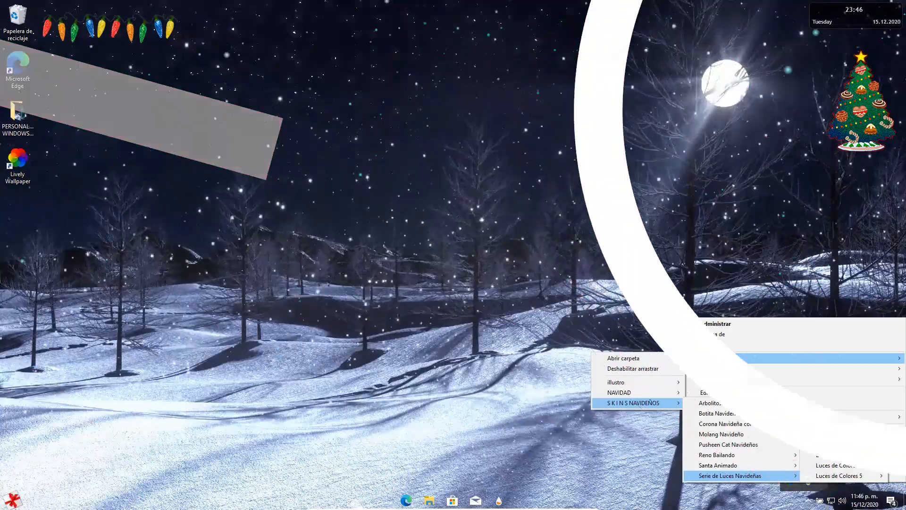
pyautogui.moveTo(755, 478)
pyautogui.moveTo(799, 449)
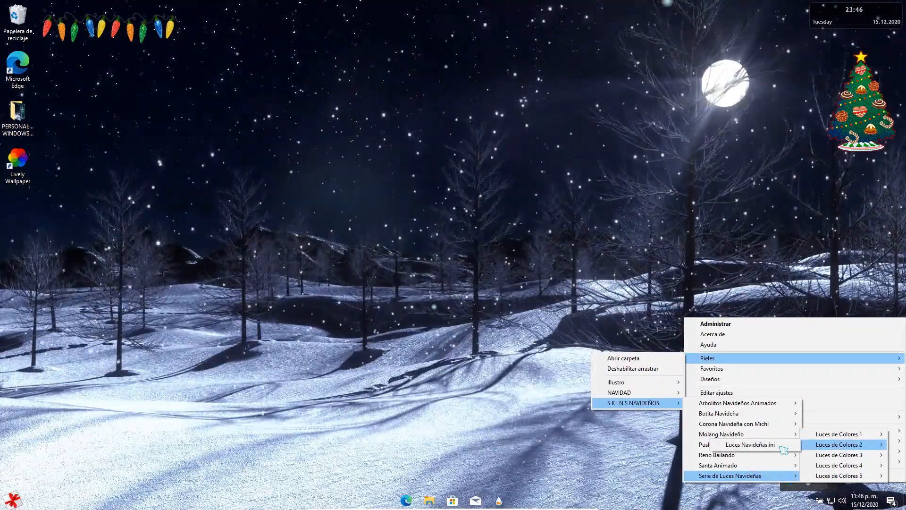
pyautogui.click(764, 445)
pyautogui.moveTo(100, 17); pyautogui.dragTo(279, 36)
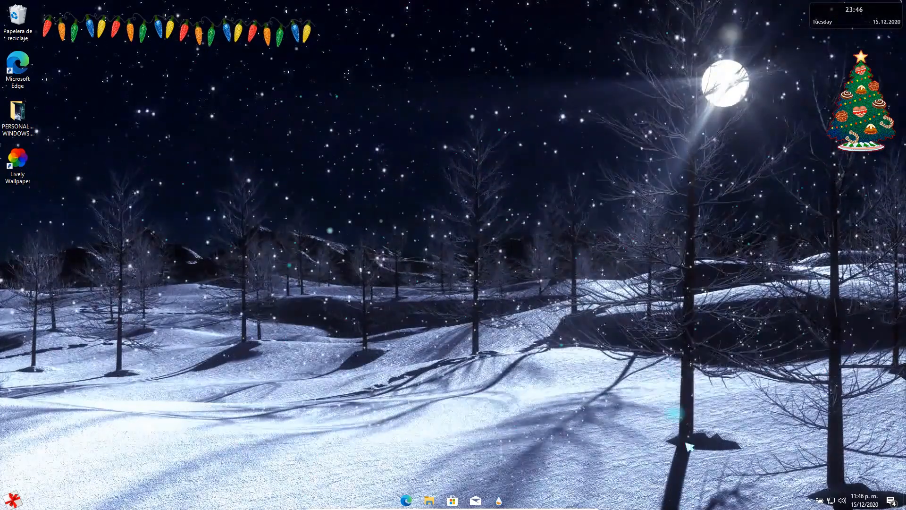
# Load the Luces de Colores 4 skin and line up the three light strings along the desktop's upper edge, starting at the corner.
pyautogui.click(809, 500)
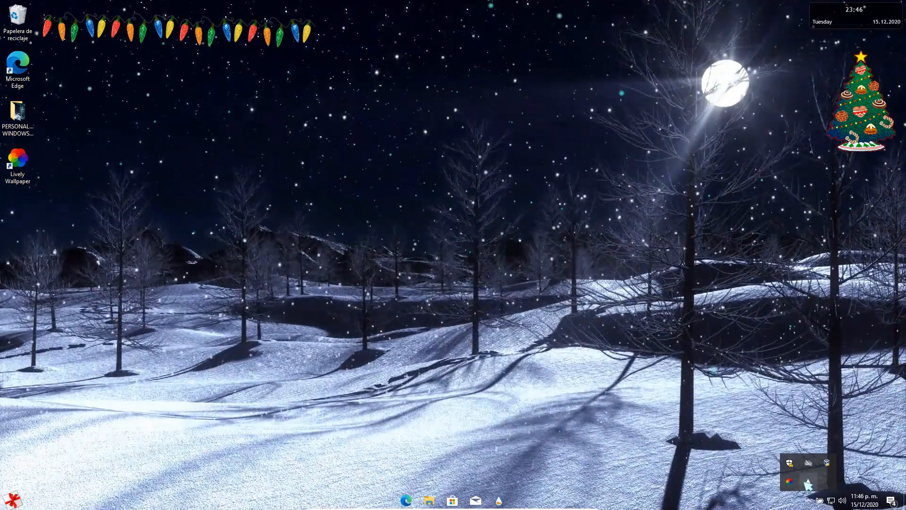
pyautogui.rightClick(808, 481)
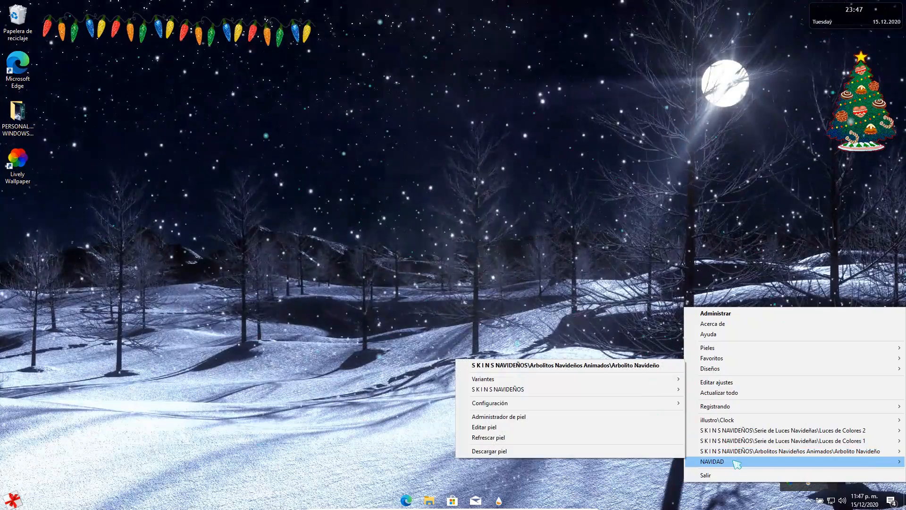
pyautogui.moveTo(691, 348)
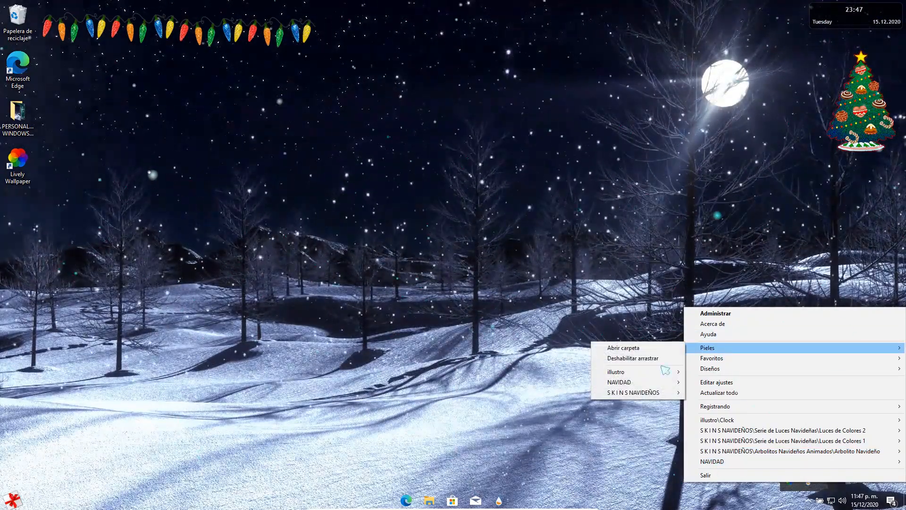
pyautogui.moveTo(658, 396)
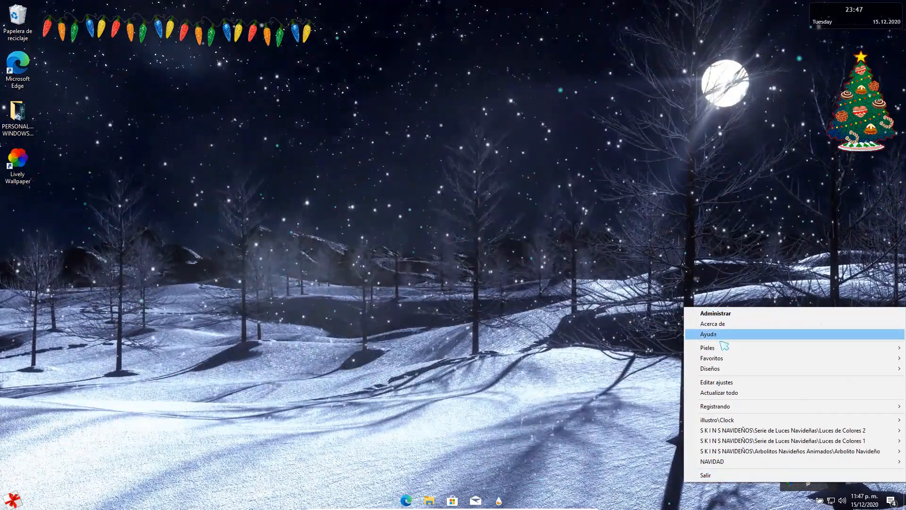
pyautogui.moveTo(729, 349)
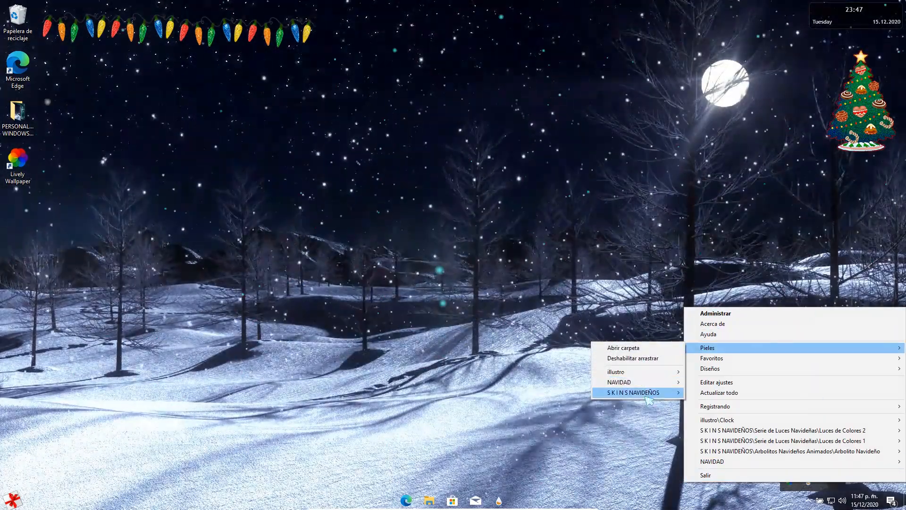
pyautogui.moveTo(745, 404)
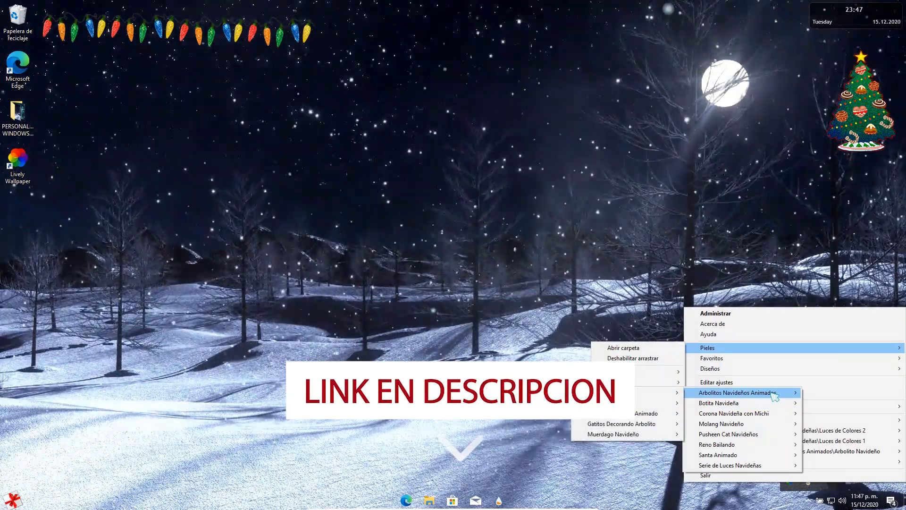
pyautogui.moveTo(69, 27); pyautogui.dragTo(344, 25)
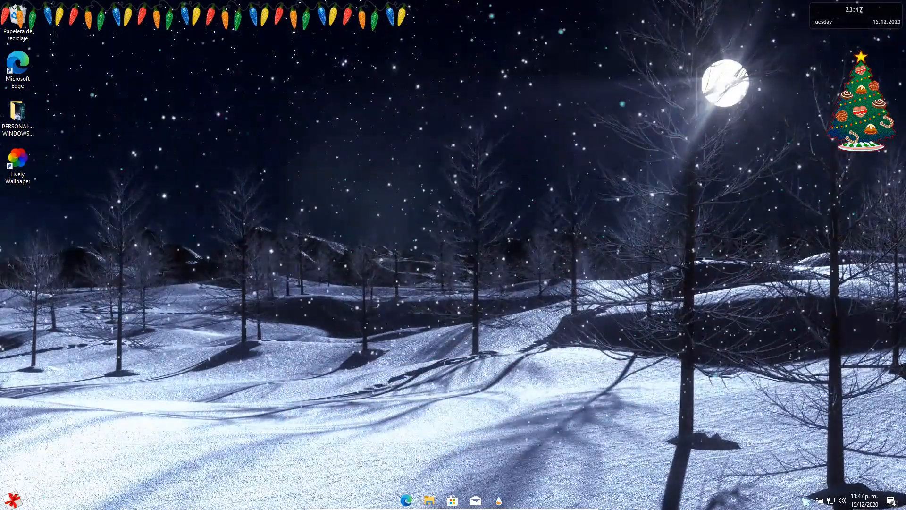
# Load the Santa Animado skin from S K I N S NAVIDEÑOS and place Santa just above the Start orb on the desktop.
pyautogui.rightClick(812, 486)
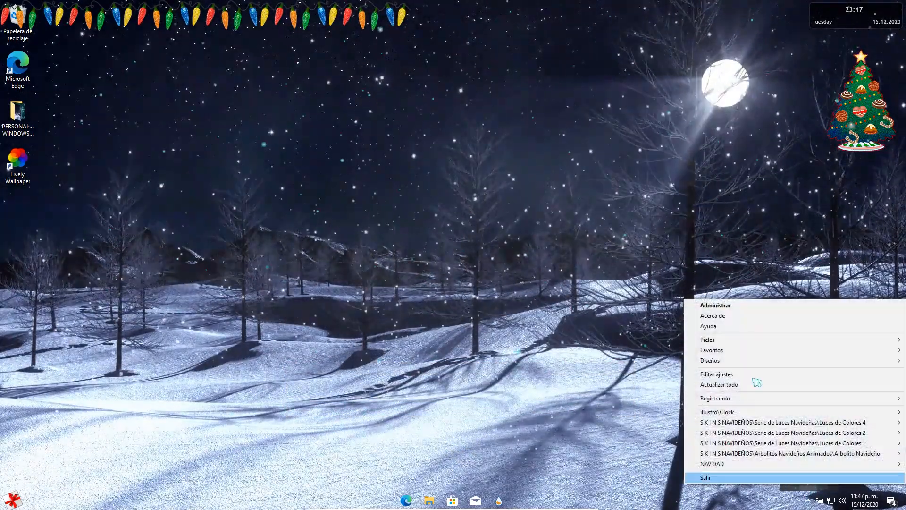
pyautogui.moveTo(727, 343)
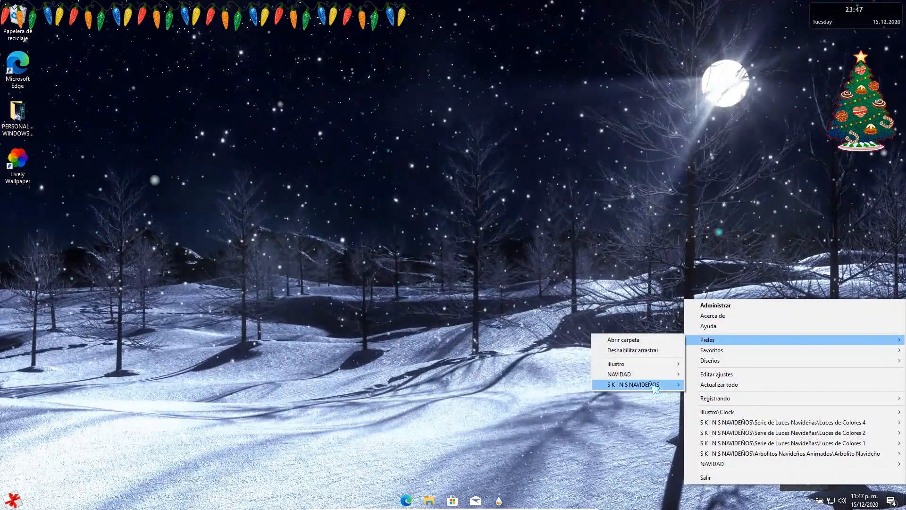
pyautogui.moveTo(660, 385)
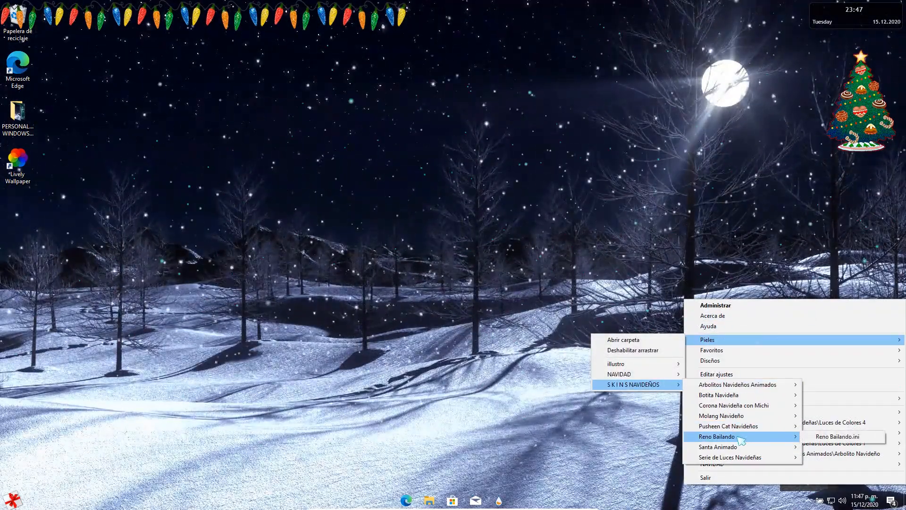
pyautogui.moveTo(758, 446)
pyautogui.moveTo(756, 410)
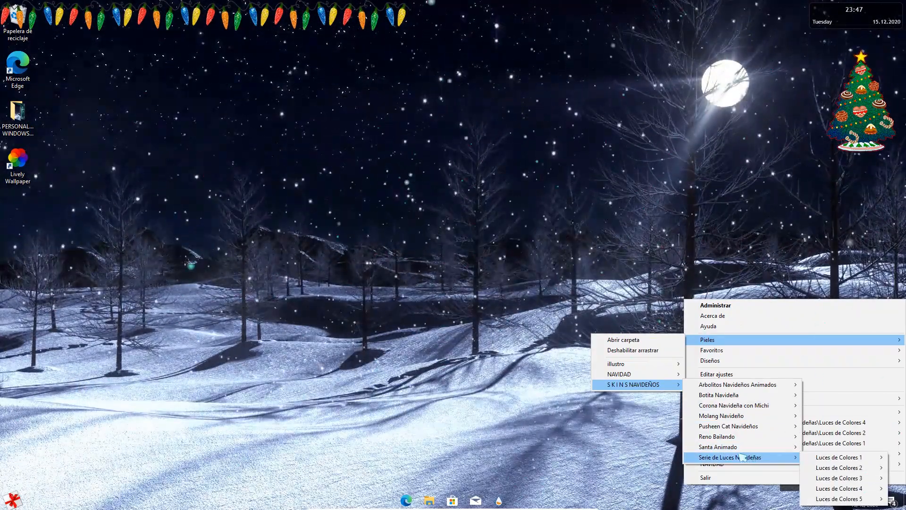
pyautogui.click(835, 447)
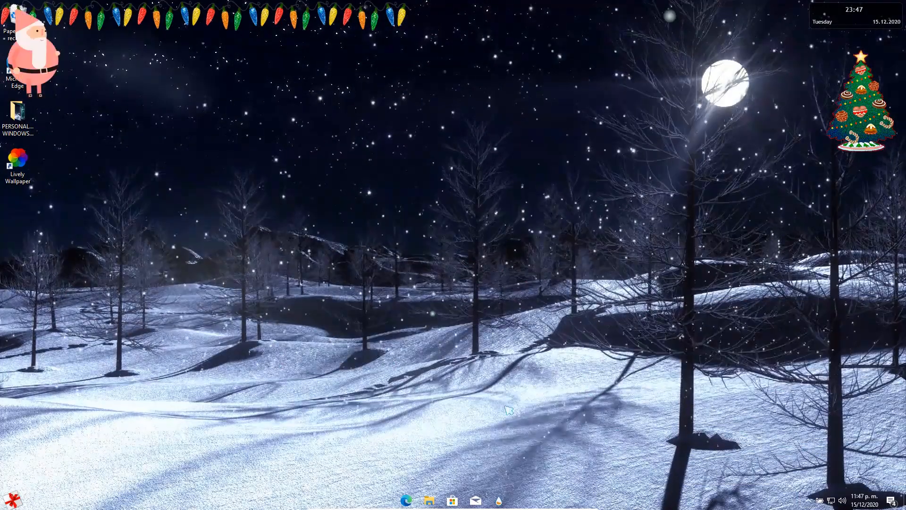
pyautogui.moveTo(148, 177); pyautogui.dragTo(42, 439)
pyautogui.click(325, 381)
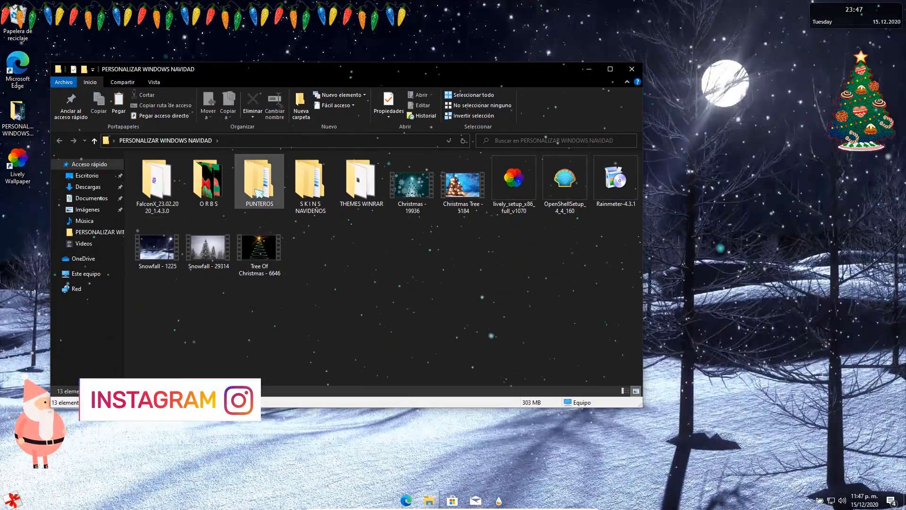
# Compress the PUNTEROS folder into PUNTEROS.rar with WinRAR, using the RAR format and the Normal compression method.
pyautogui.rightClick(255, 189)
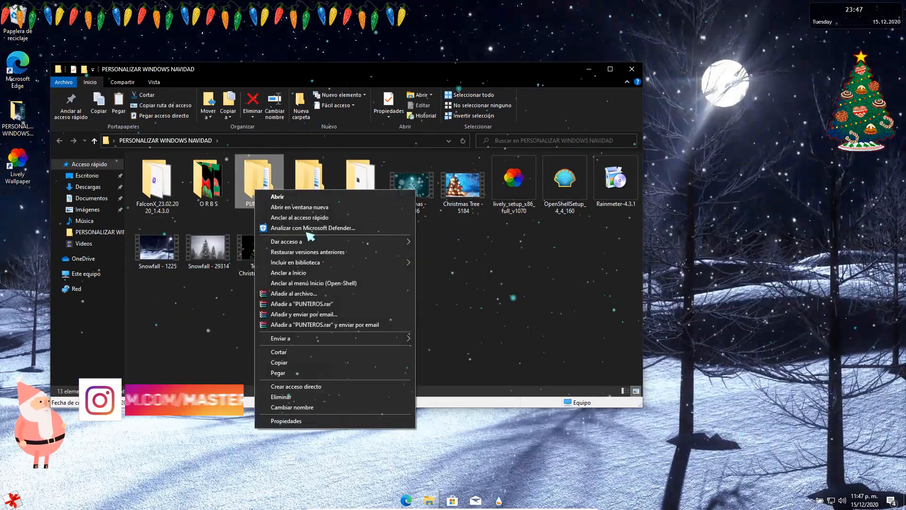
pyautogui.click(307, 294)
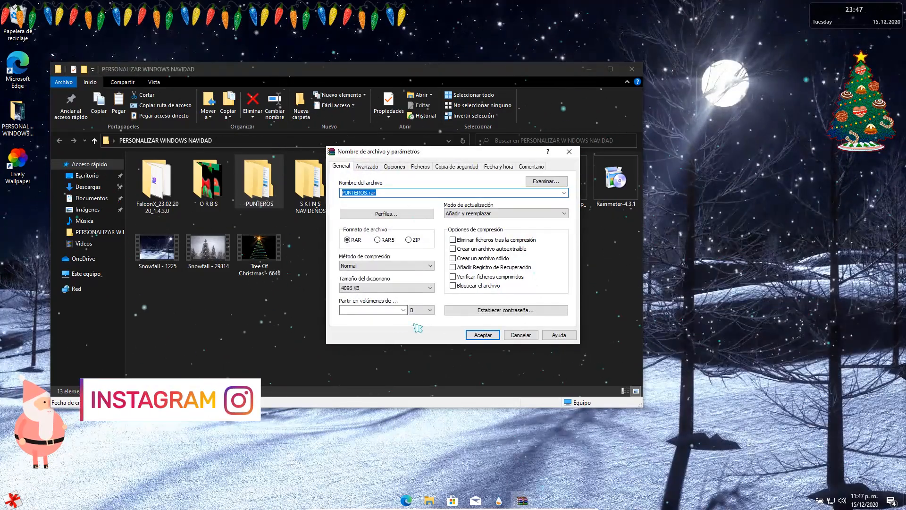
pyautogui.click(478, 332)
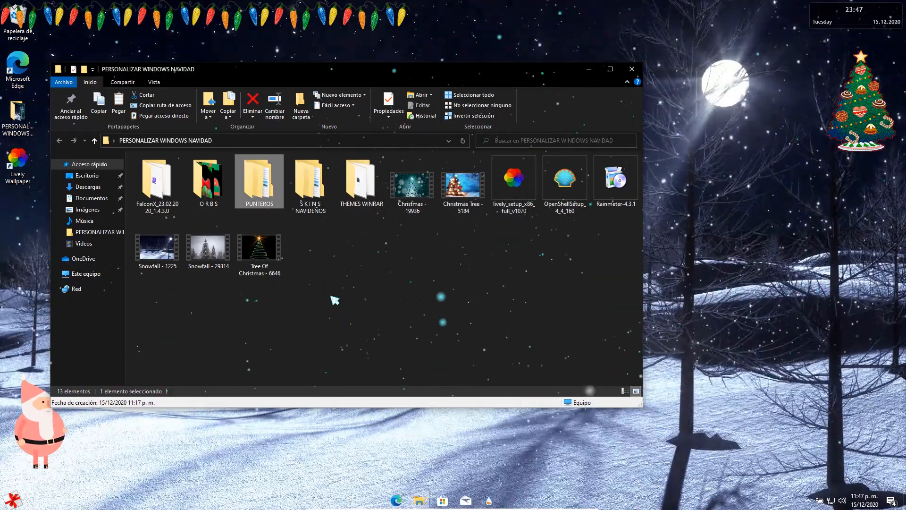
# Compress the THEMES WINRAR folder into THEMES WINRAR.rar in the same location, keeping the default RAR settings.
pyautogui.rightClick(359, 203)
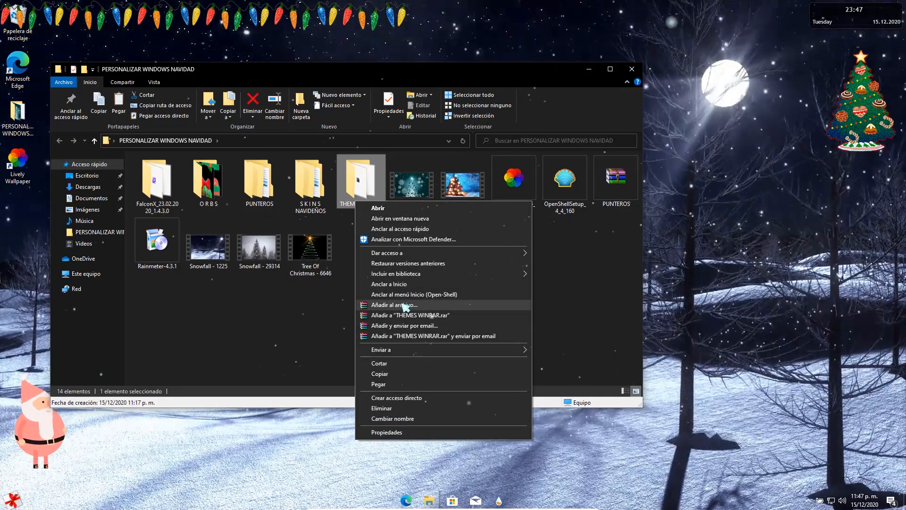
pyautogui.click(405, 304)
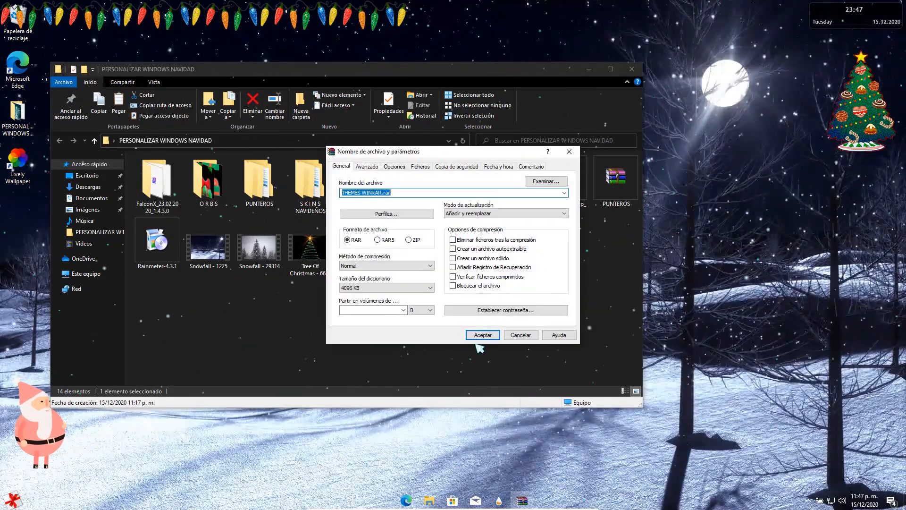
pyautogui.click(483, 335)
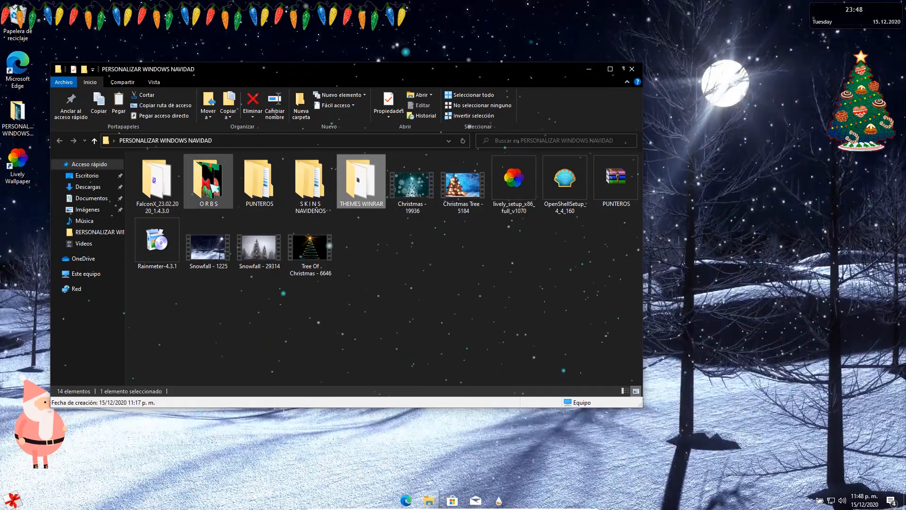
# Compress the O R B S folder into O R B S.rar with the default RAR settings and leave no folder selected.
pyautogui.rightClick(210, 184)
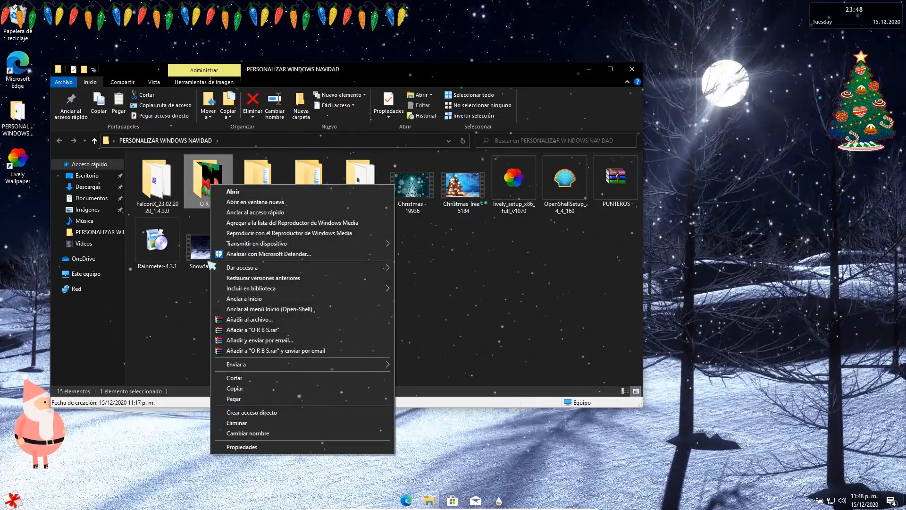
pyautogui.click(243, 319)
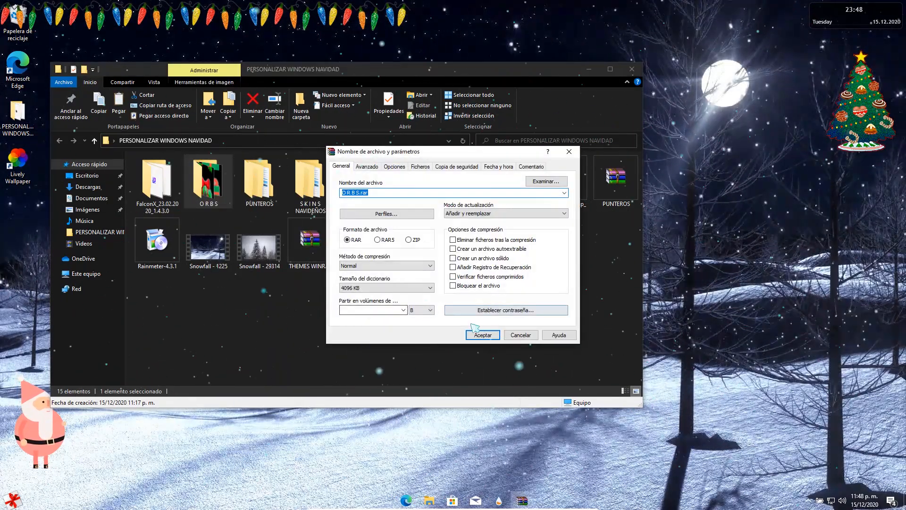
pyautogui.click(482, 335)
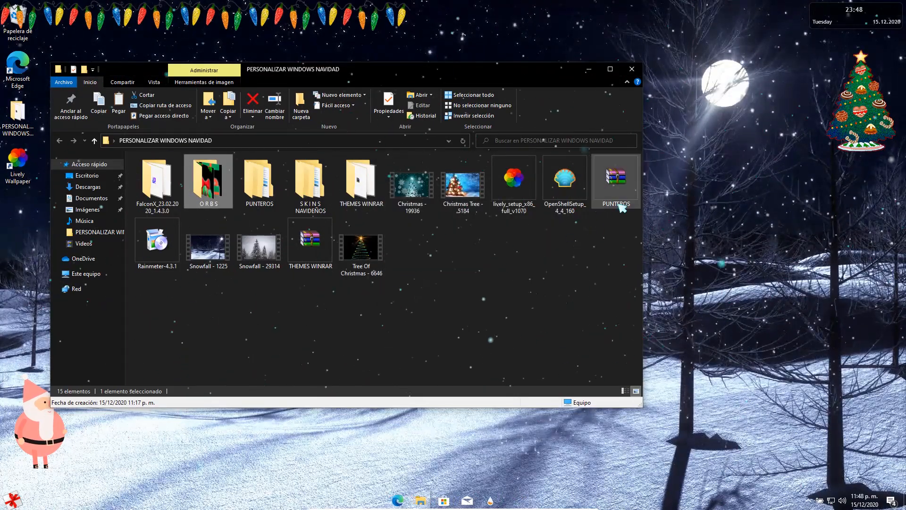
pyautogui.rightClick(147, 200)
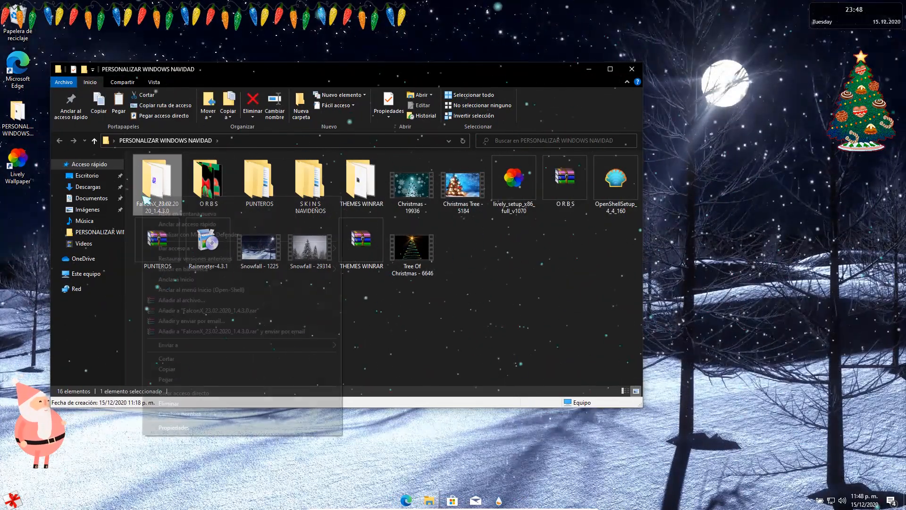
pyautogui.click(372, 214)
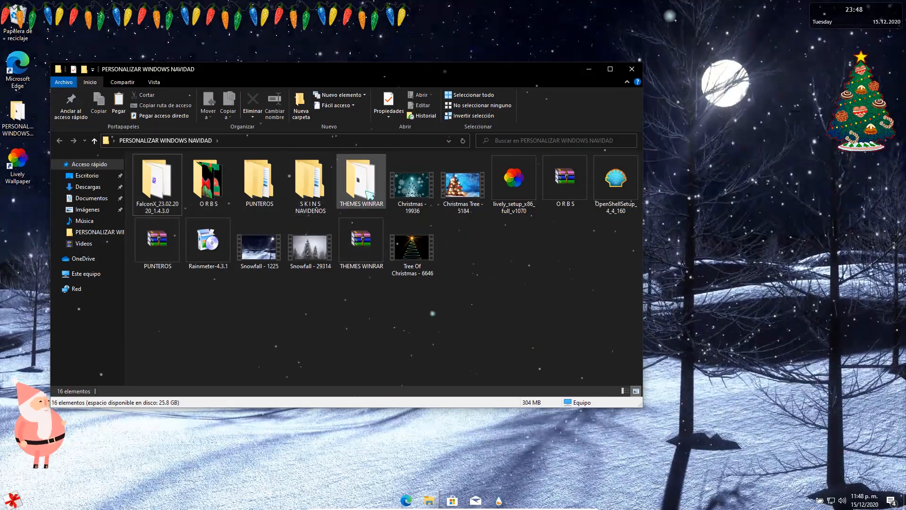
# Compress the THEMES WINRAR folder again into the existing THEMES WINRAR.rar, using the Añadir y reemplazar update mode.
pyautogui.rightClick(368, 194)
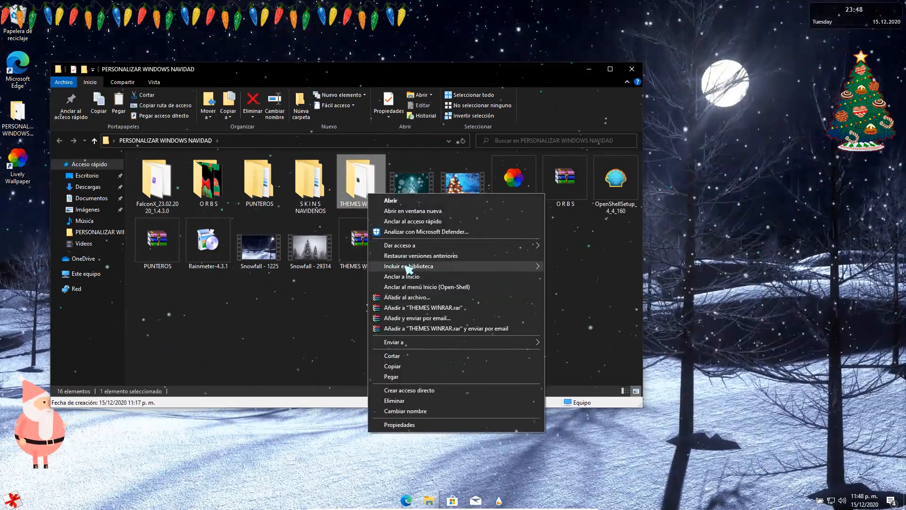
pyautogui.click(407, 297)
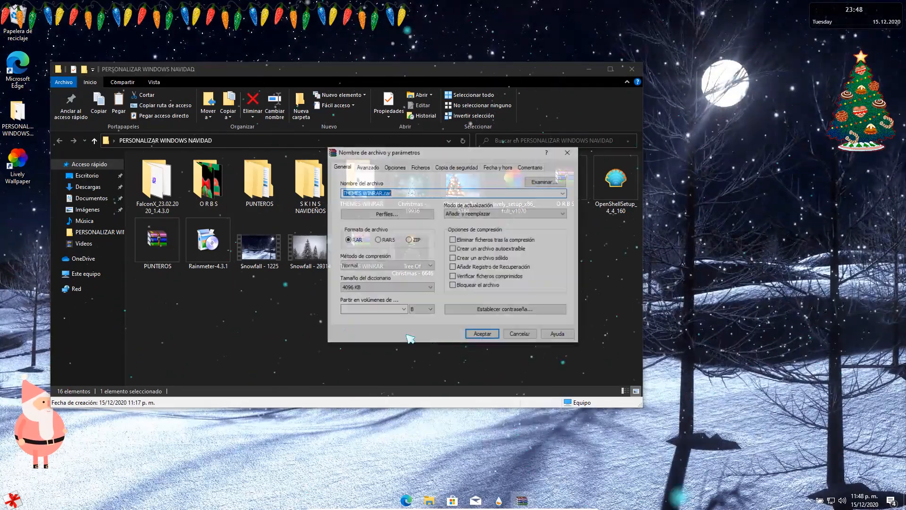
pyautogui.click(481, 334)
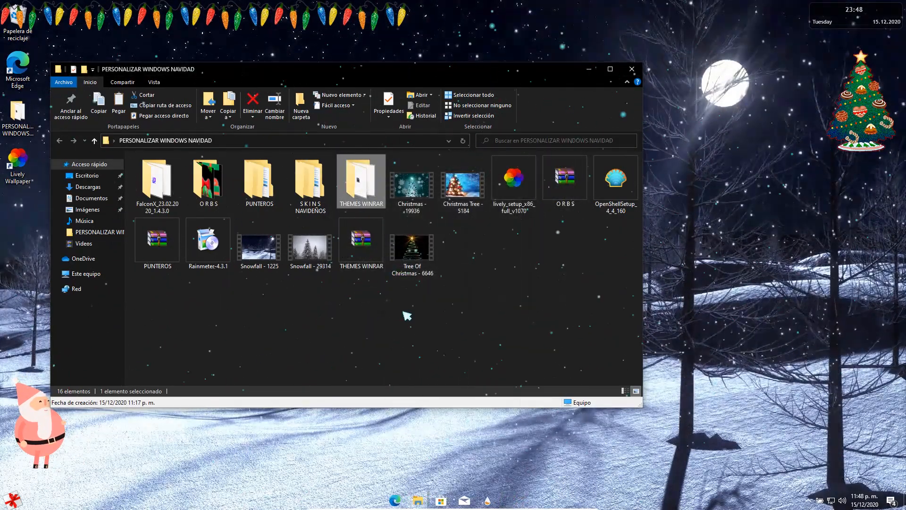
# Install the WinRAR theme Hombre de Nieve.theme from the THEMES WINRAR folder and allow WinRAR to make changes to the device.
pyautogui.doubleClick(356, 183)
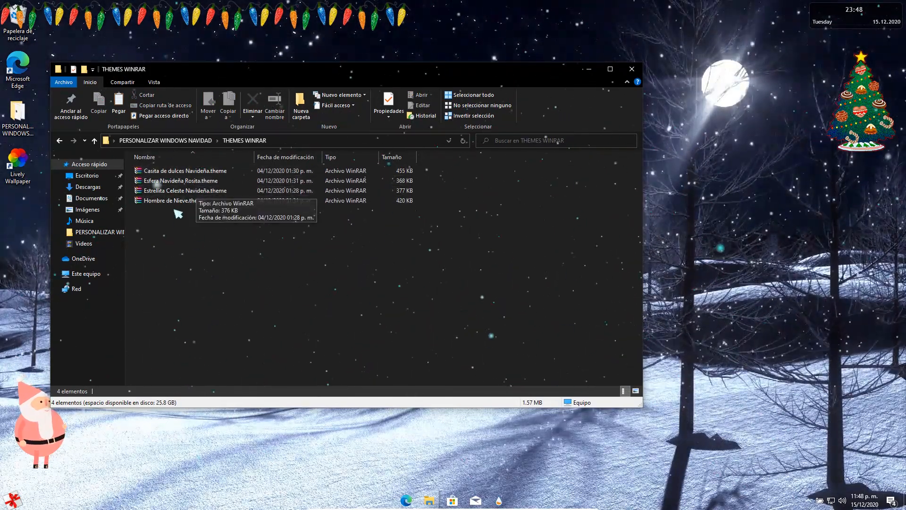
pyautogui.click(194, 202)
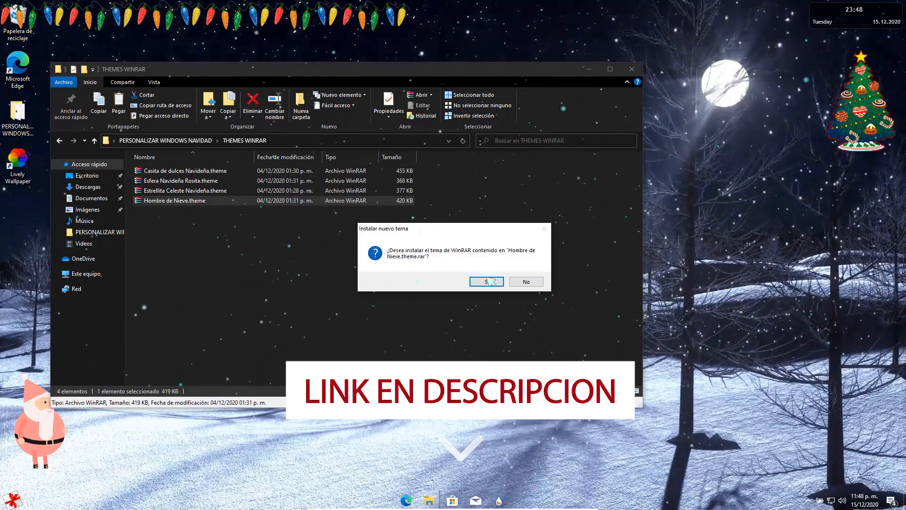
pyautogui.click(483, 282)
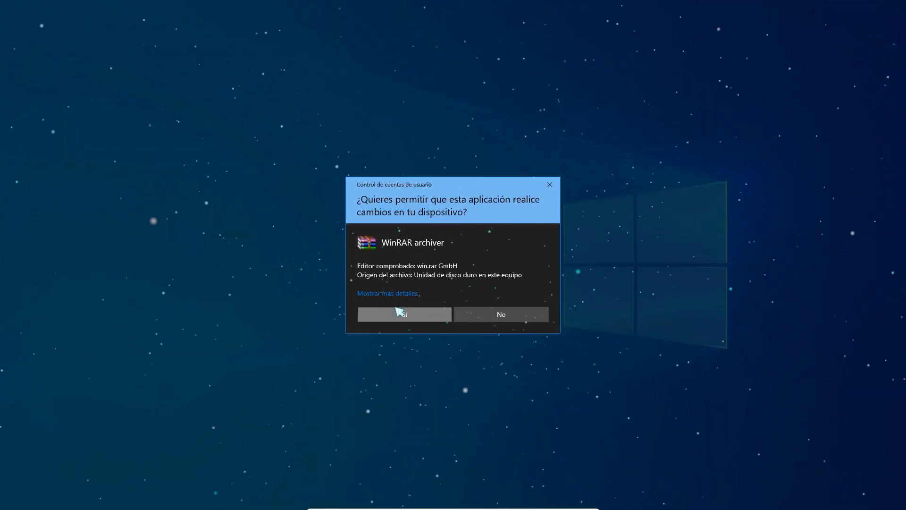
pyautogui.click(399, 311)
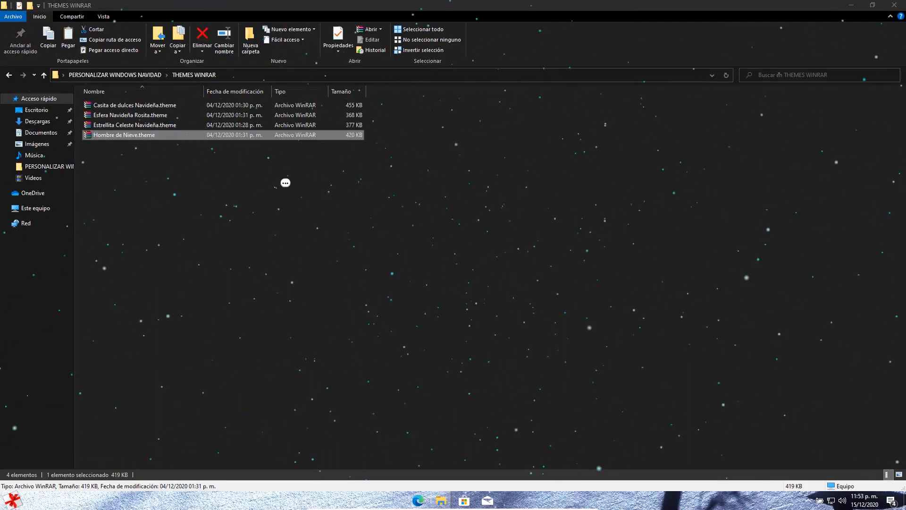
# Decline reinstalling the theme, apply the Hombre de Nieve theme in WinRAR and close the WinRAR window.
pyautogui.click(527, 283)
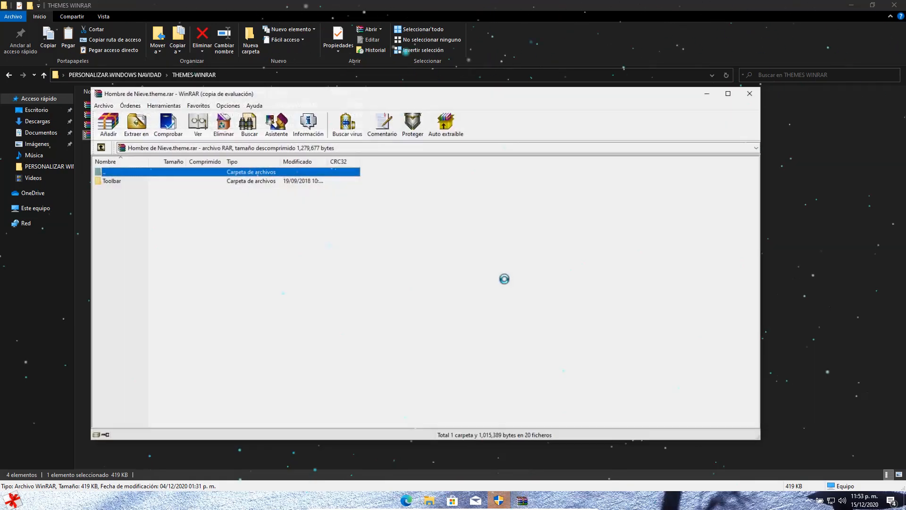
pyautogui.click(227, 106)
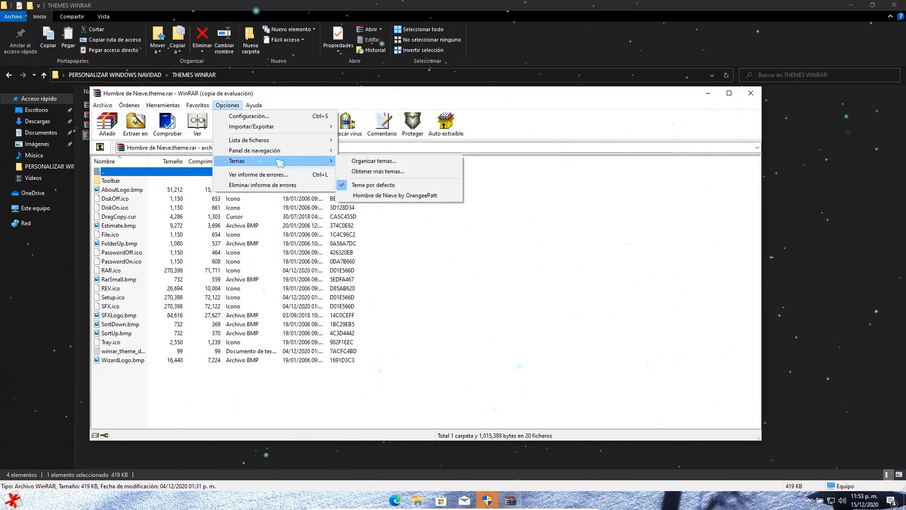
pyautogui.click(433, 195)
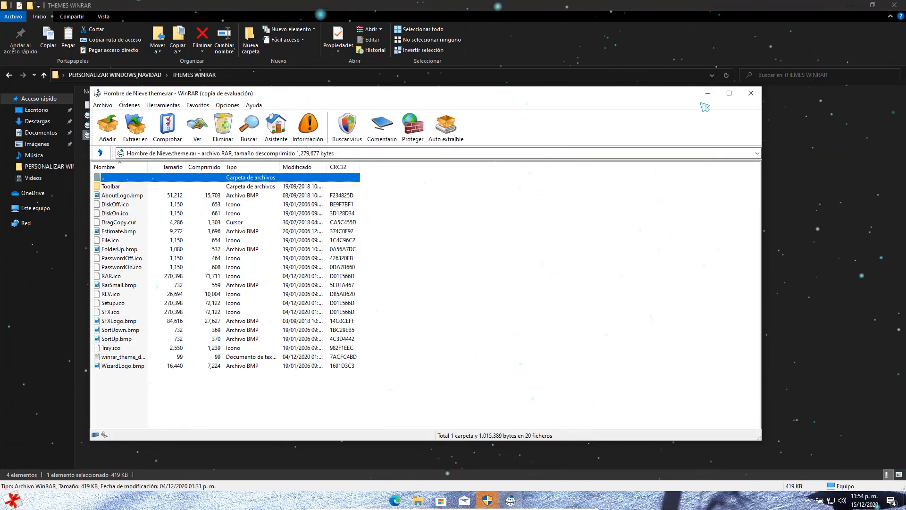
pyautogui.click(751, 92)
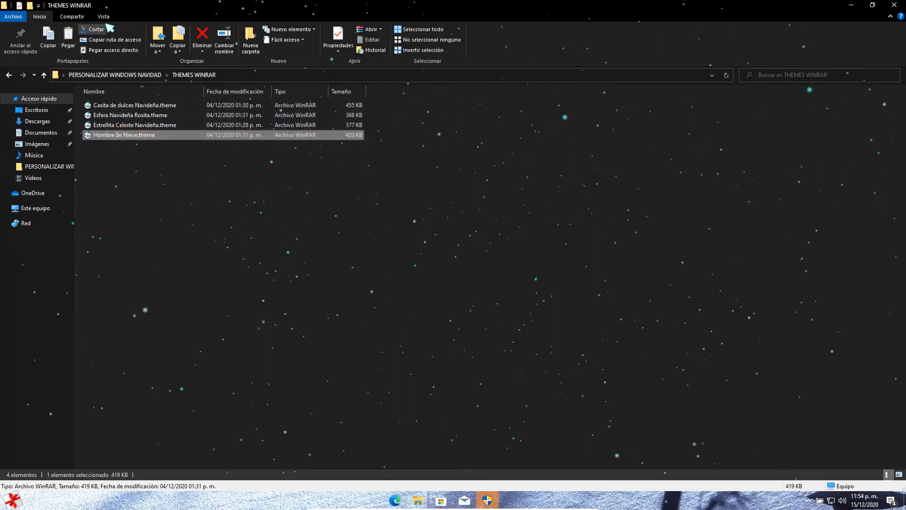
# Show the files in the THEMES WINRAR folder as large icons and return to the PERSONALIZAR WINDOWS NAVIDAD folder.
pyautogui.click(104, 17)
pyautogui.click(193, 30)
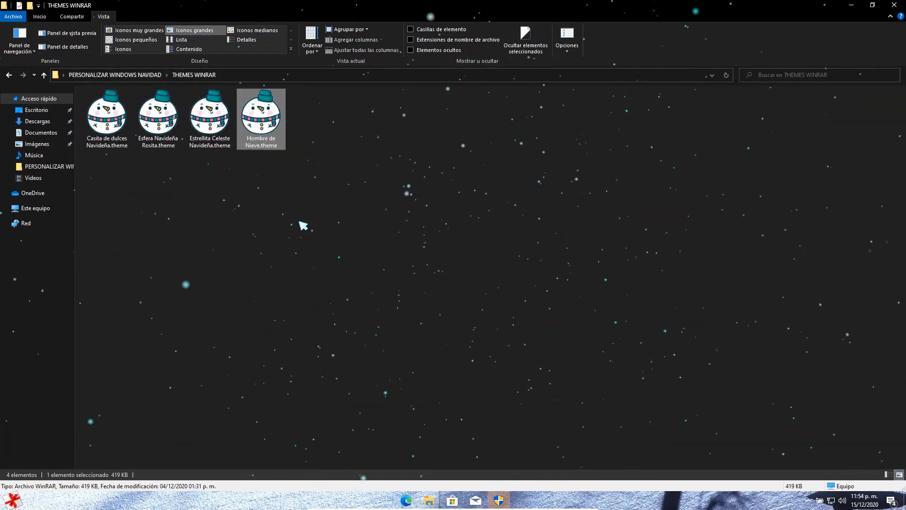
pyautogui.press('BackSpace')
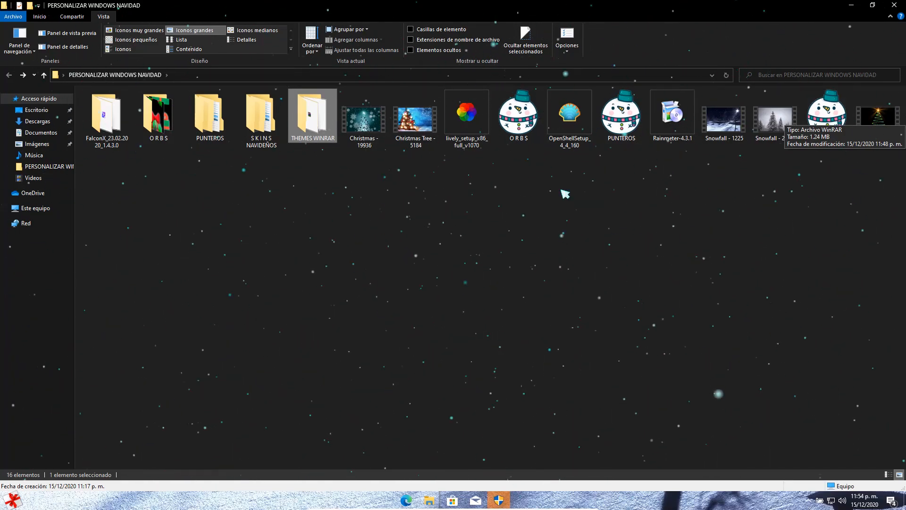
# Examine the archive icons in THEMES WINRAR and its parent folder, select all the parent folder's items and close the window.
pyautogui.doubleClick(313, 115)
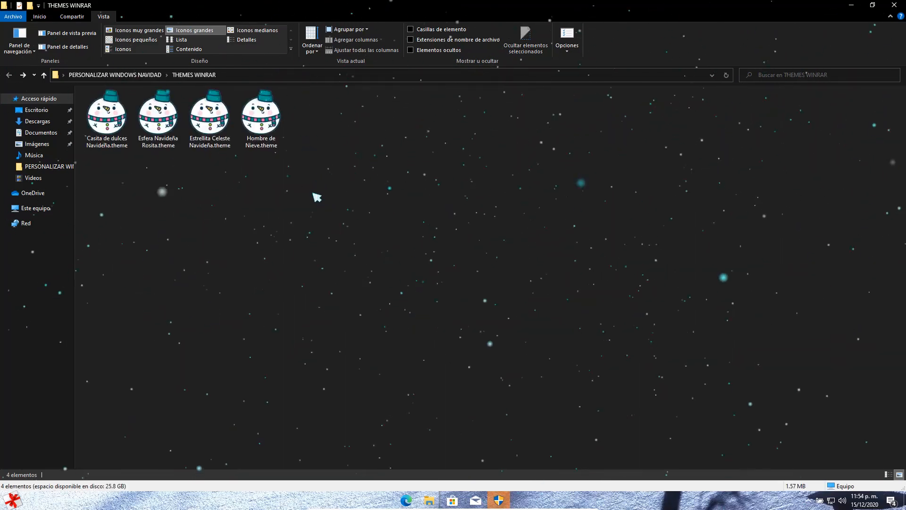
pyautogui.hotkey('alt', 'Left')
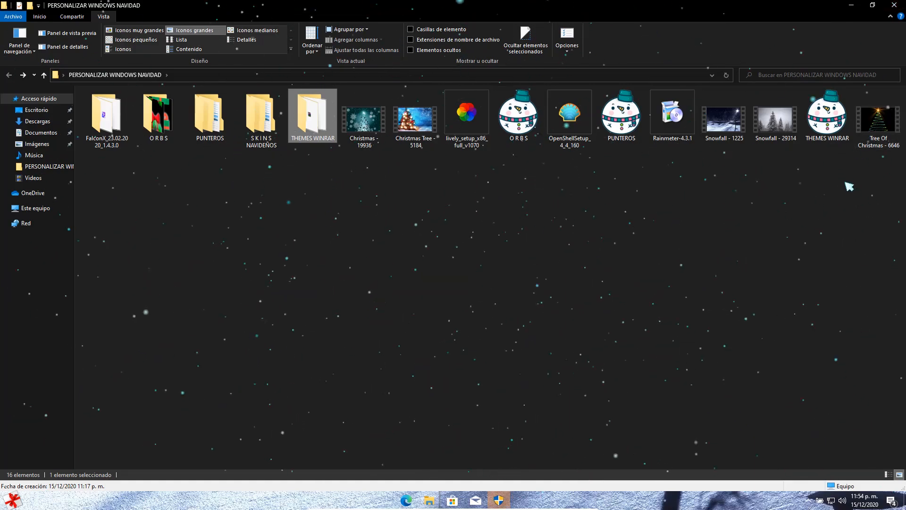
pyautogui.moveTo(902, 282); pyautogui.dragTo(95, 105)
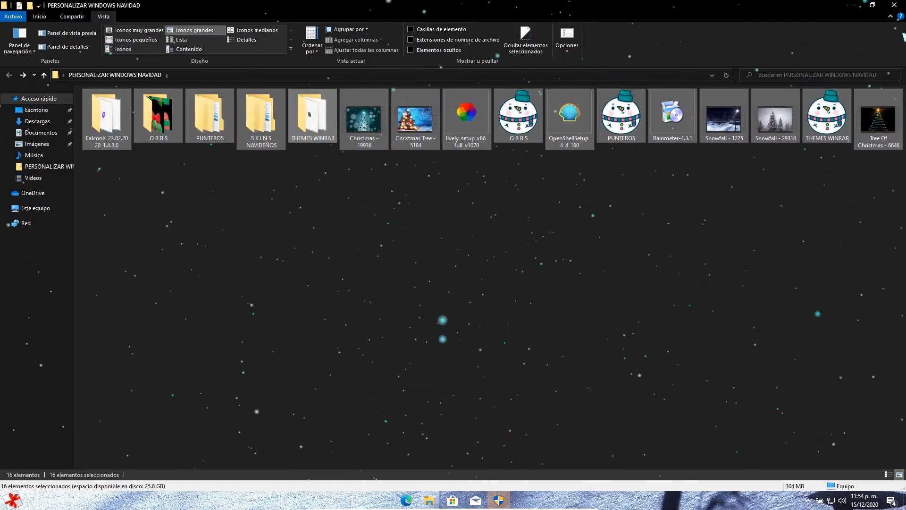
pyautogui.click(899, 4)
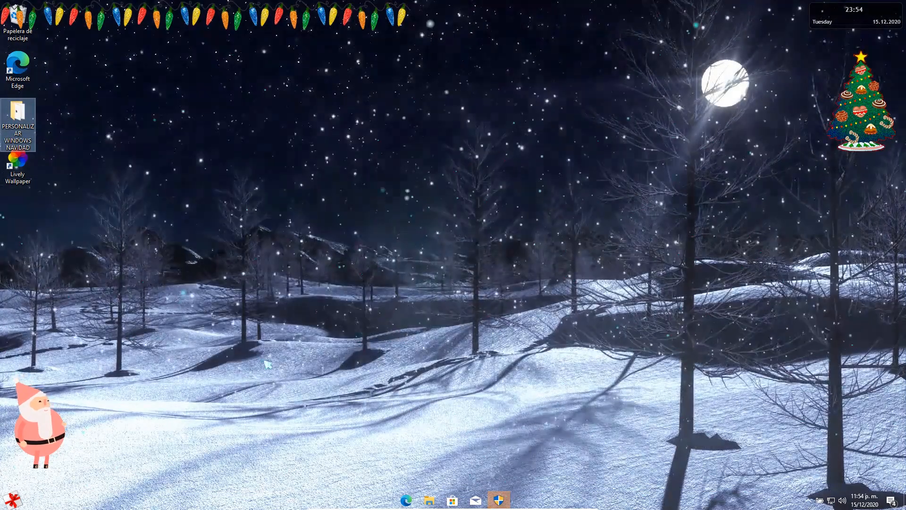